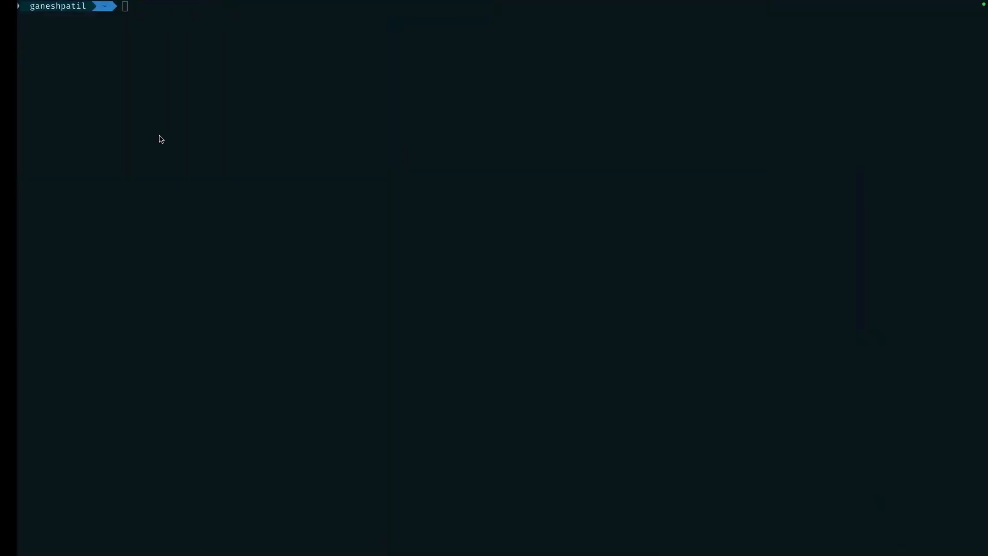
Confirm Git 2.47.0 with git --version, then draft and discard a brew install git command
type("git ")
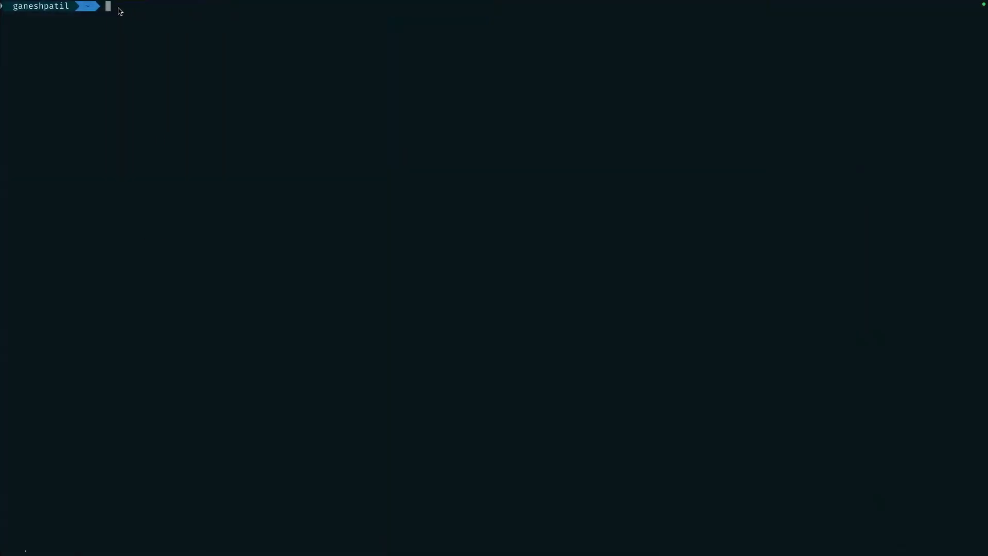
type("--version")
key("Return")
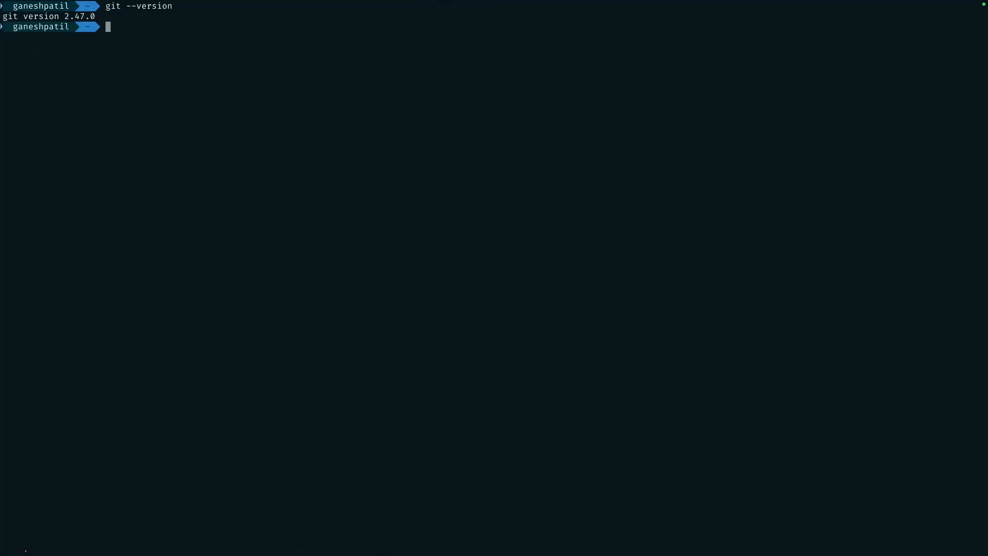
type("brew i")
key("BackSpace")
type("i")
key("Right")
key("BackSpace")
type("it")
key("BackSpace")
key("BackSpace")
key("BackSpace")
key("BackSpace")
key("BackSpace")
key("BackSpace")
key("BackSpace")
key("BackSpace")
key("BackSpace")
key("BackSpace")
key("BackSpace")
key("BackSpace")
key("BackSpace")
key("BackSpace")
key("BackSpace")
key("BackSpace")
Clear the terminal screen with the clear command
type("cear")
key("BackSpace")
key("BackSpace")
key("BackSpace")
type("lear")
key("Return")
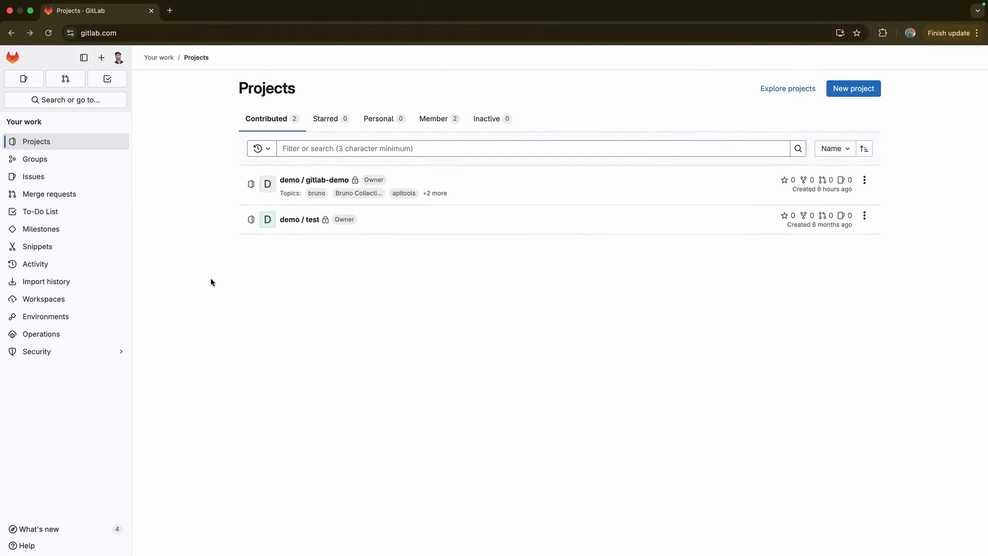
left_click(170, 10)
type("git download")
key("Return")
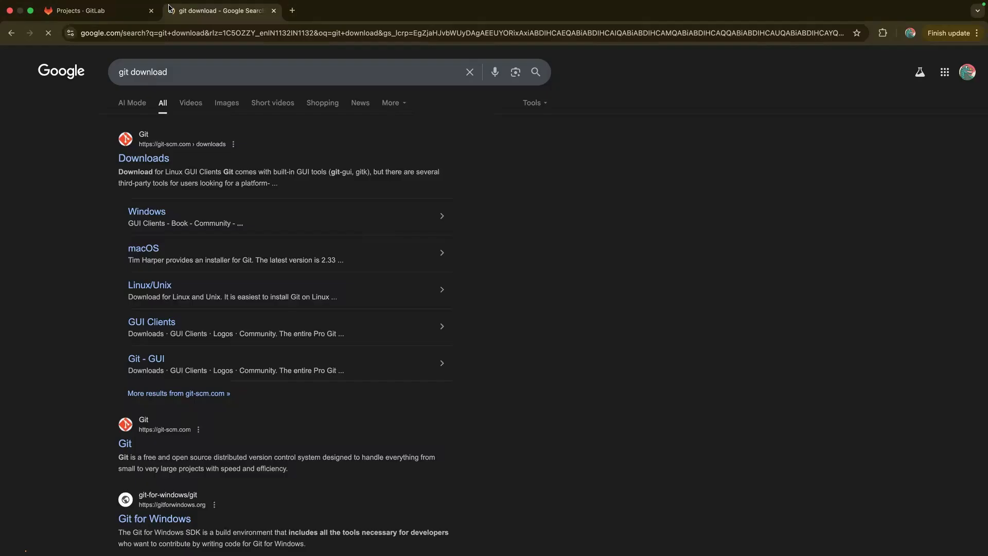
left_click(145, 168)
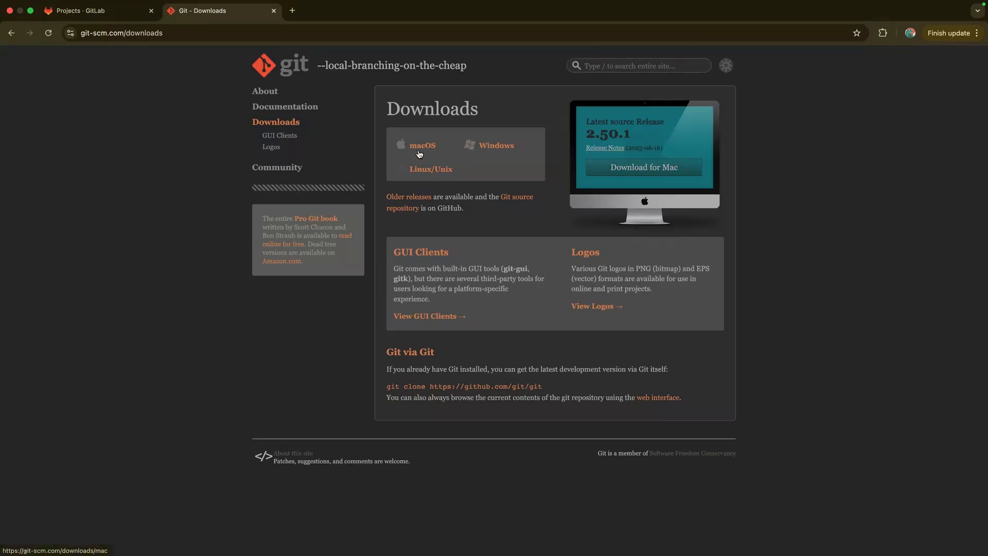
key("super+w")
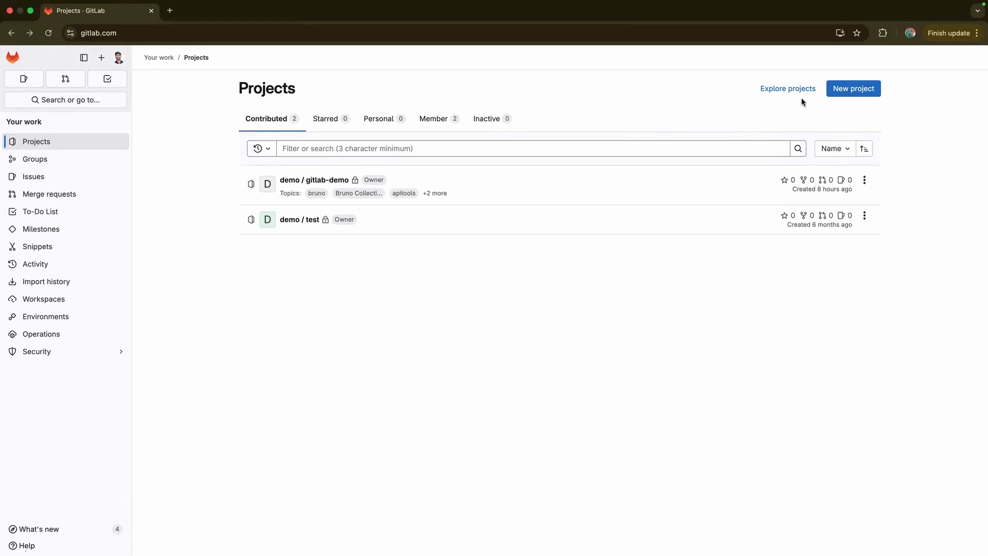
left_click(170, 11)
type("github.com")
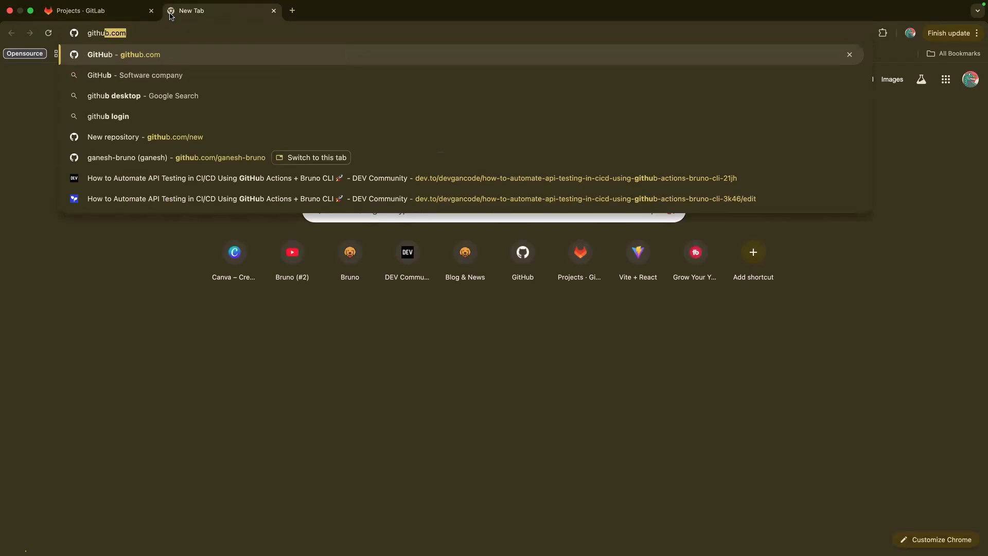
type("/g")
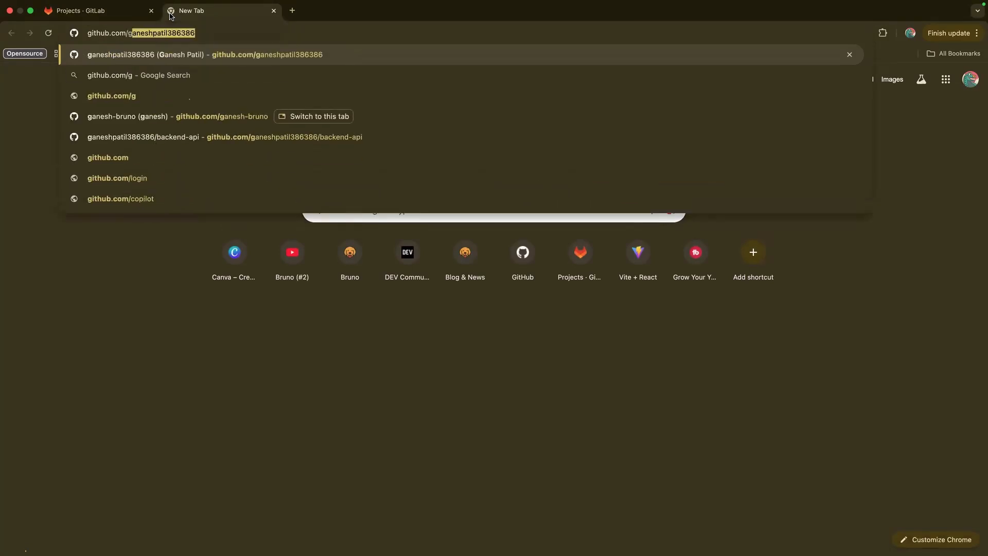
key("Return")
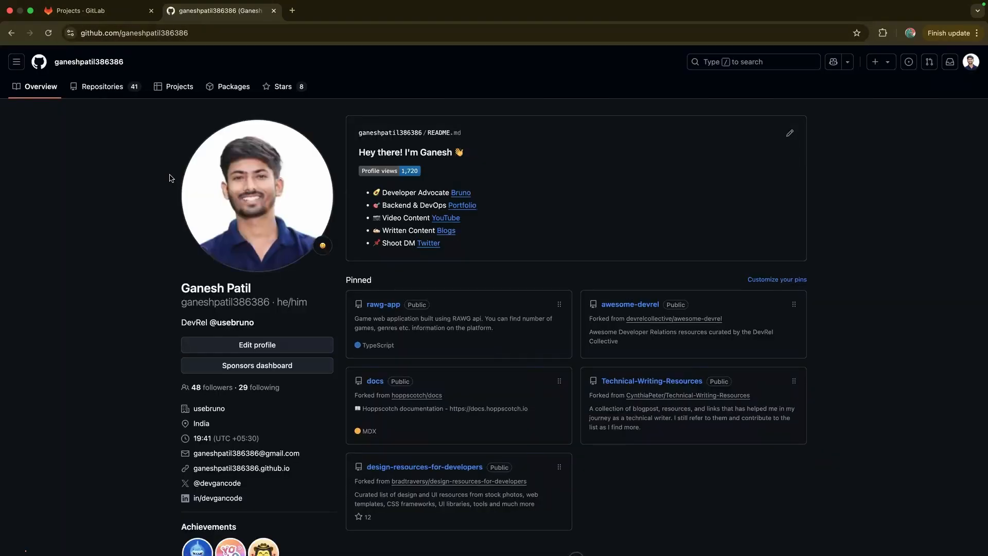
left_click(98, 18)
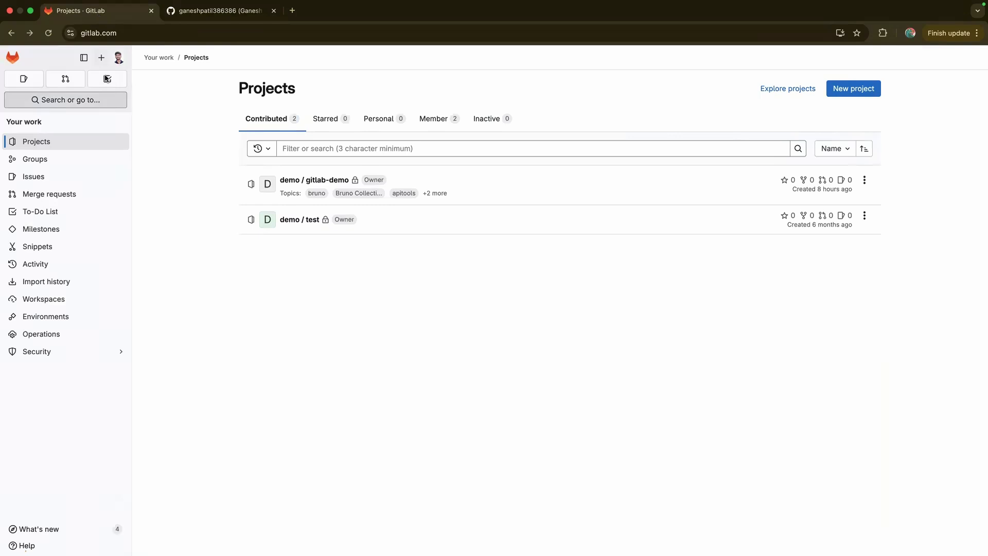
left_click(116, 59)
left_click(47, 86)
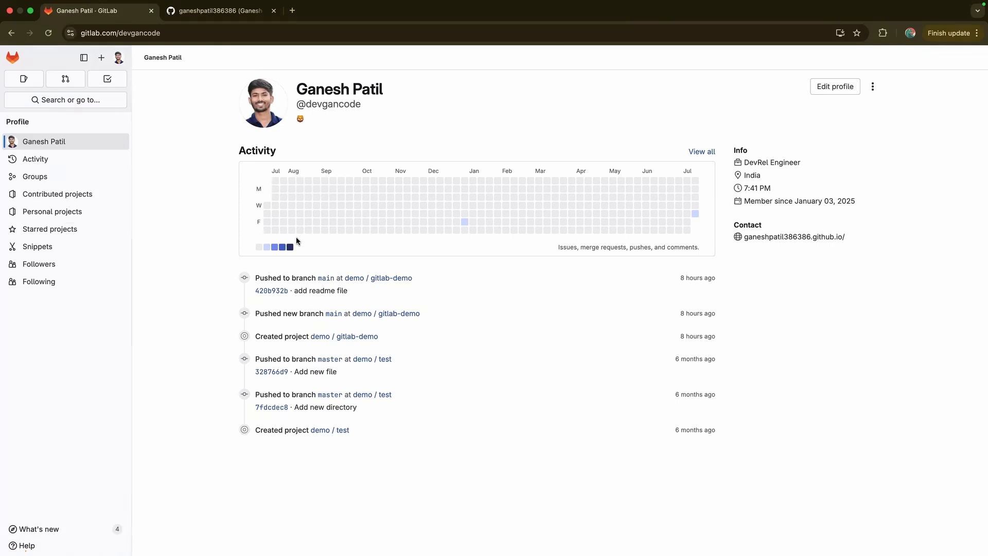
left_click(14, 60)
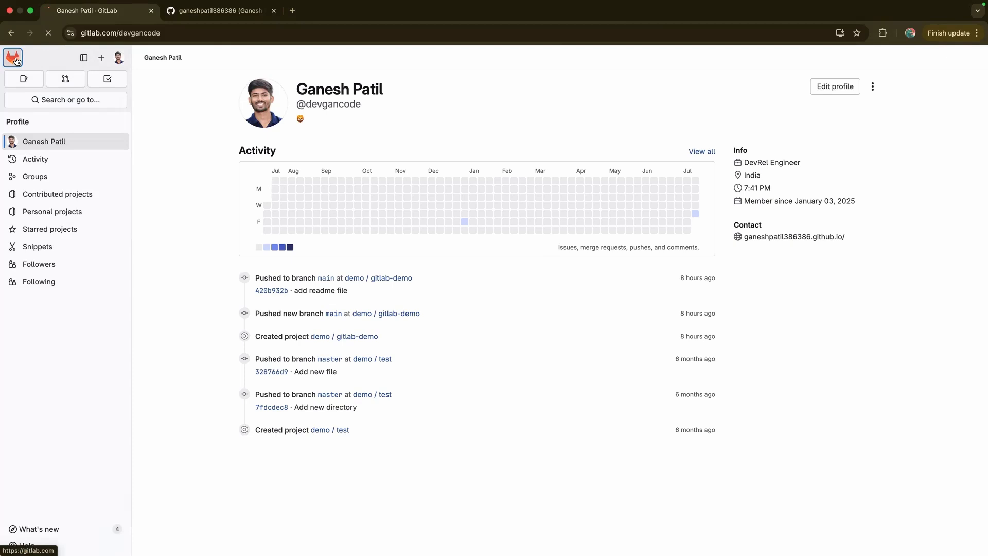
left_click(228, 11)
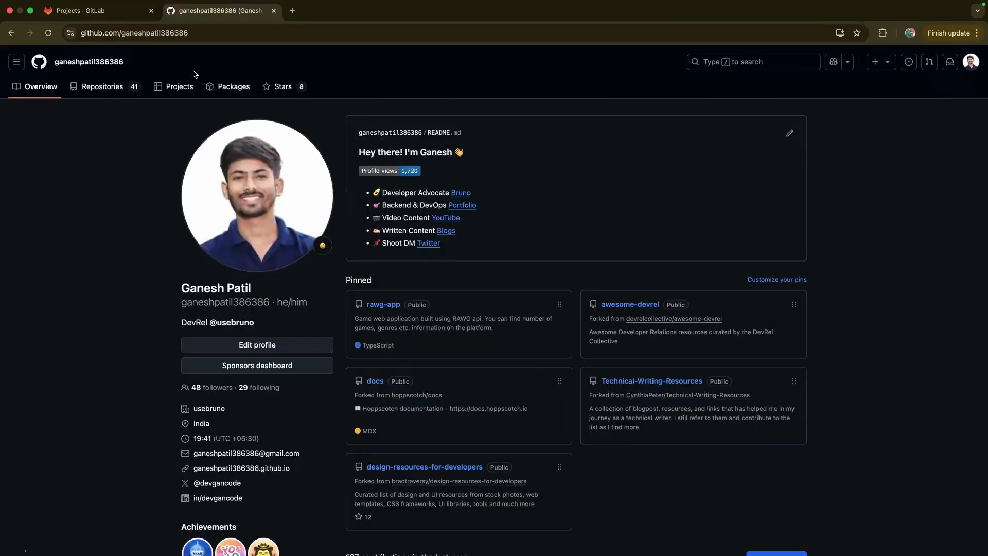
left_click(103, 91)
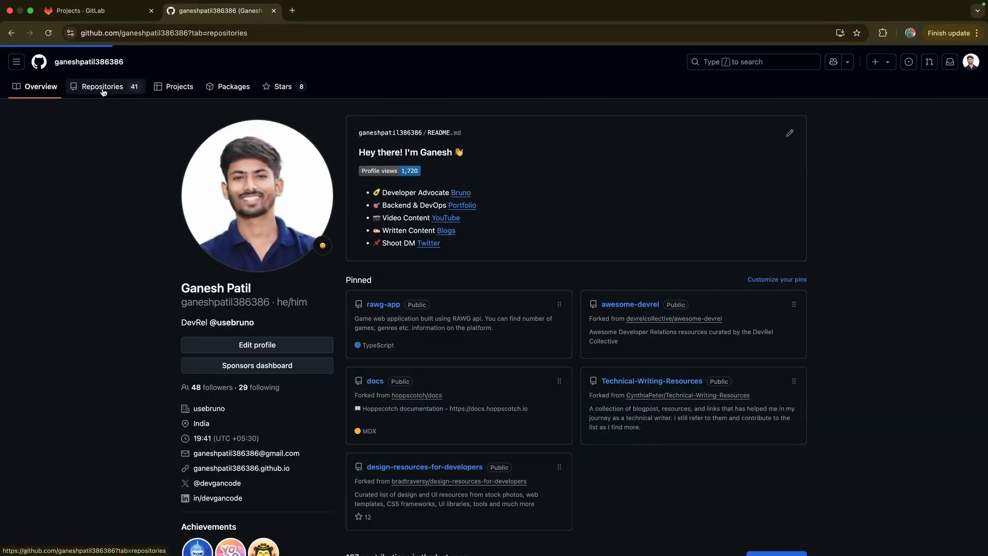
left_click(875, 63)
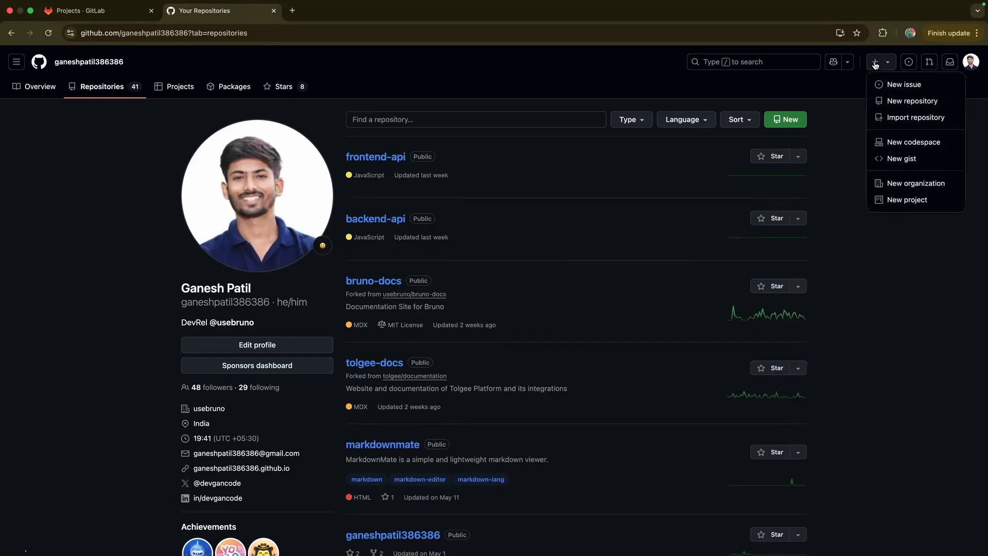
left_click(862, 127)
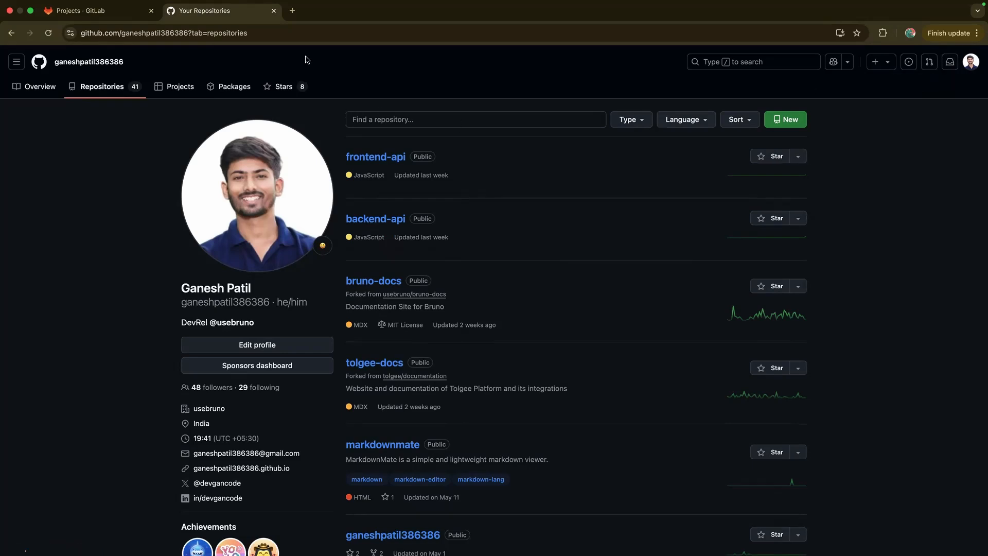
key("super+w")
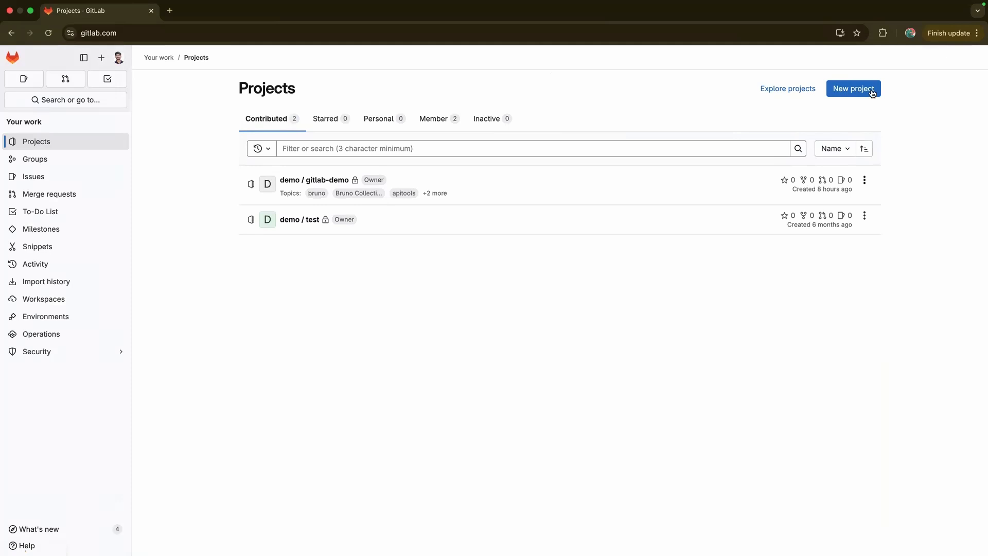
left_click(841, 94)
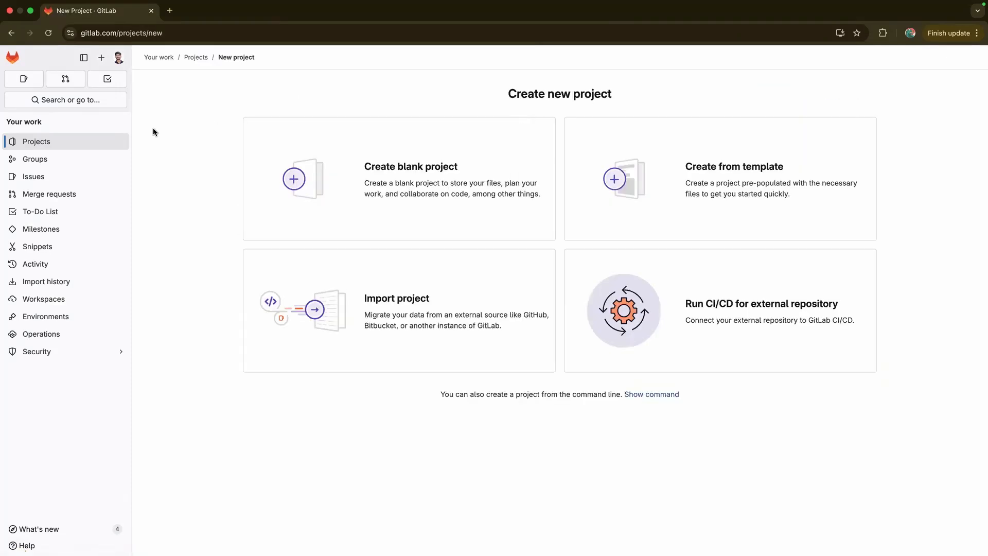
left_click(41, 159)
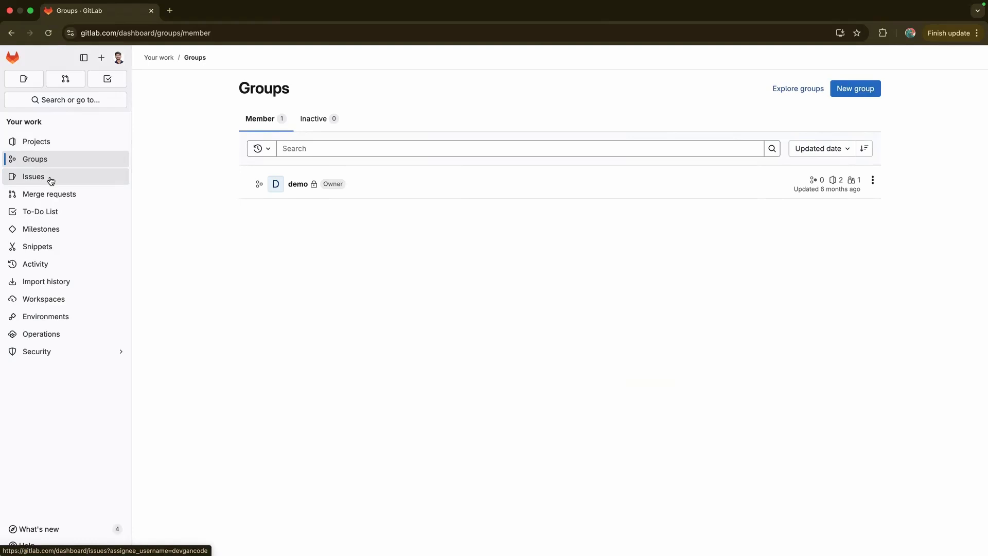
left_click(51, 178)
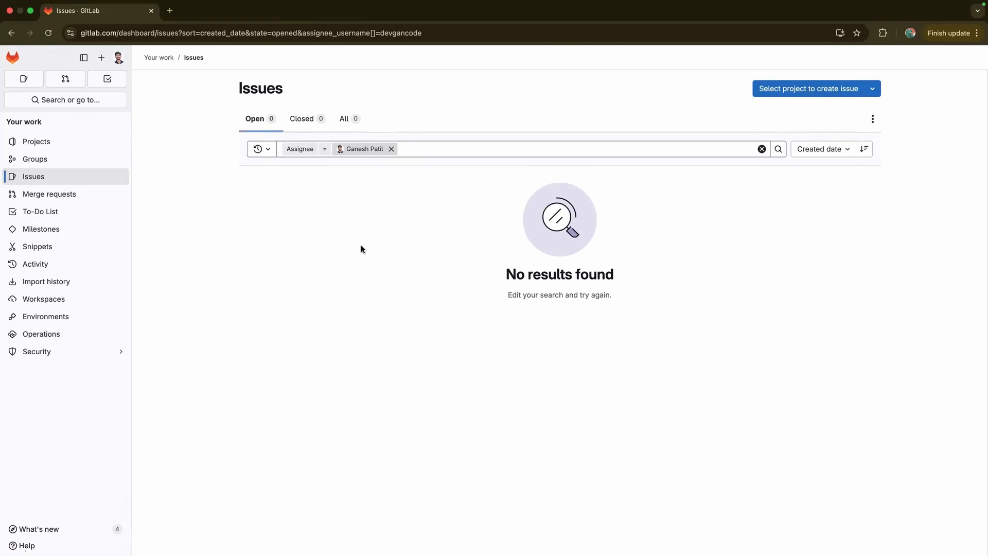
left_click(85, 195)
left_click(79, 212)
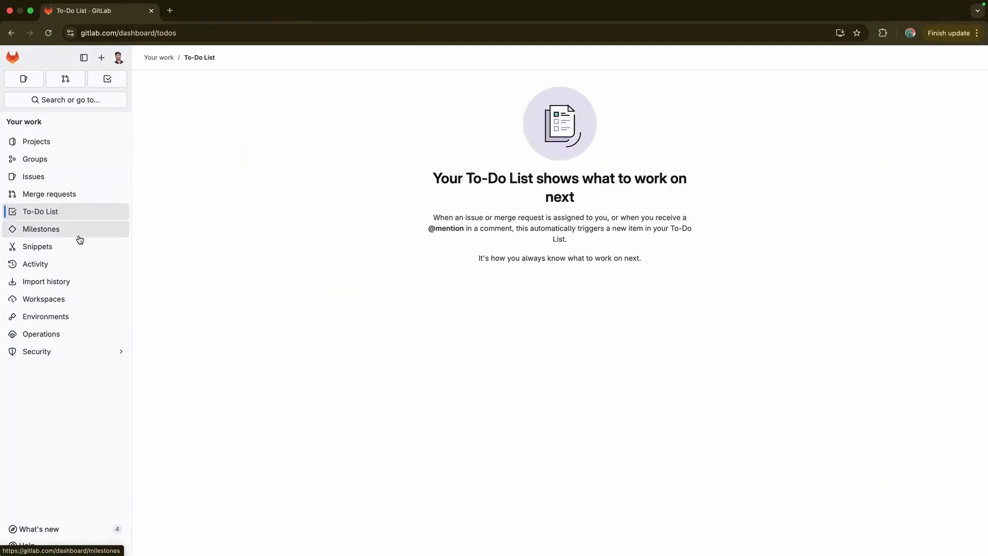
left_click(68, 248)
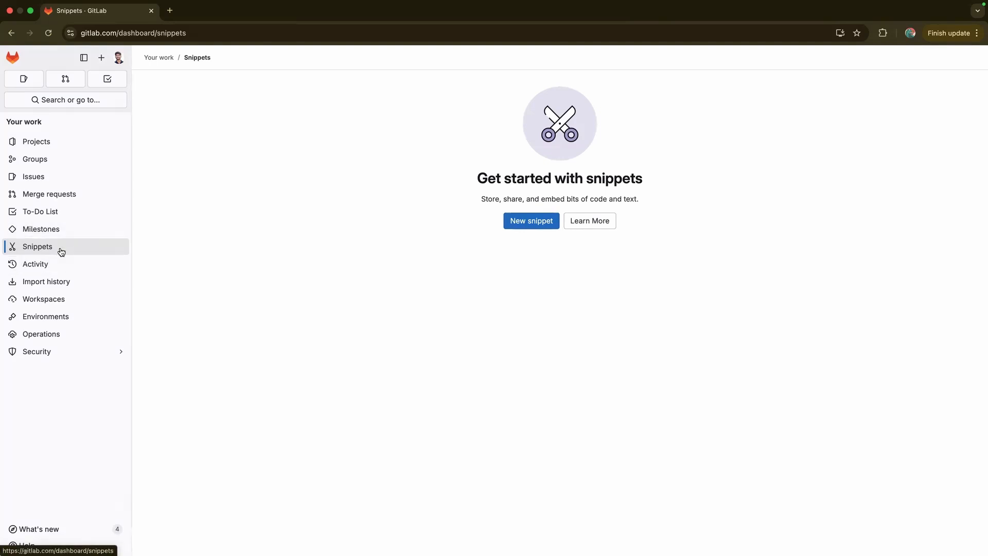
left_click(63, 266)
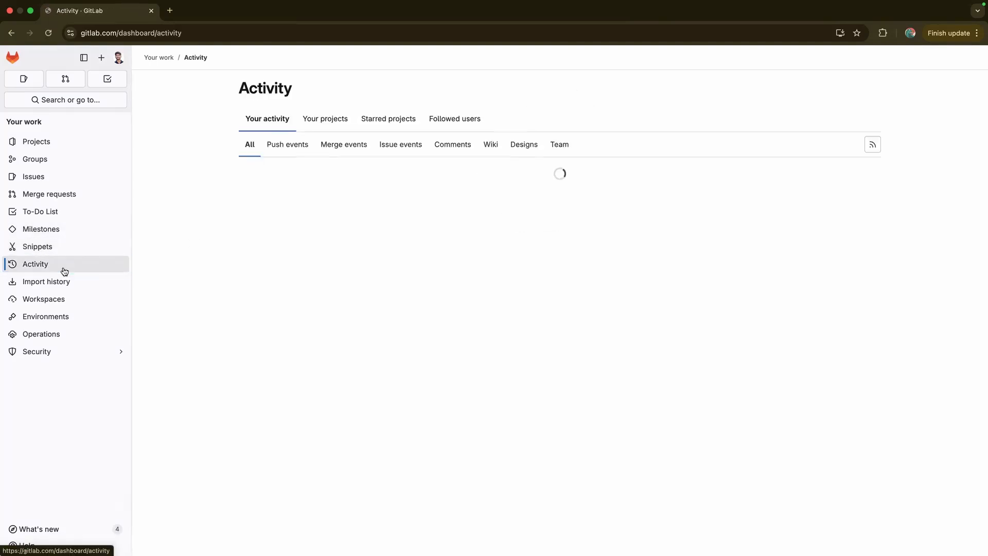
left_click(64, 283)
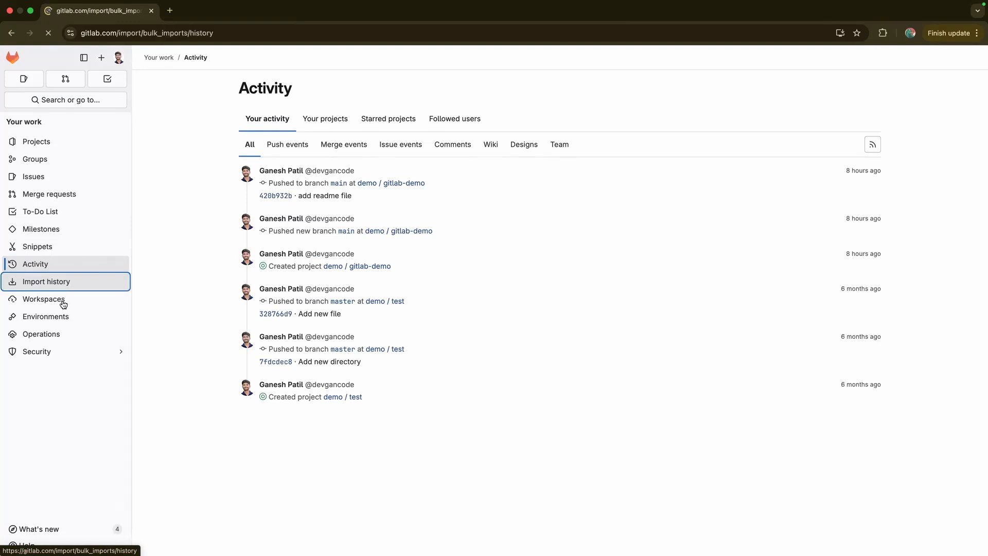
left_click(64, 304)
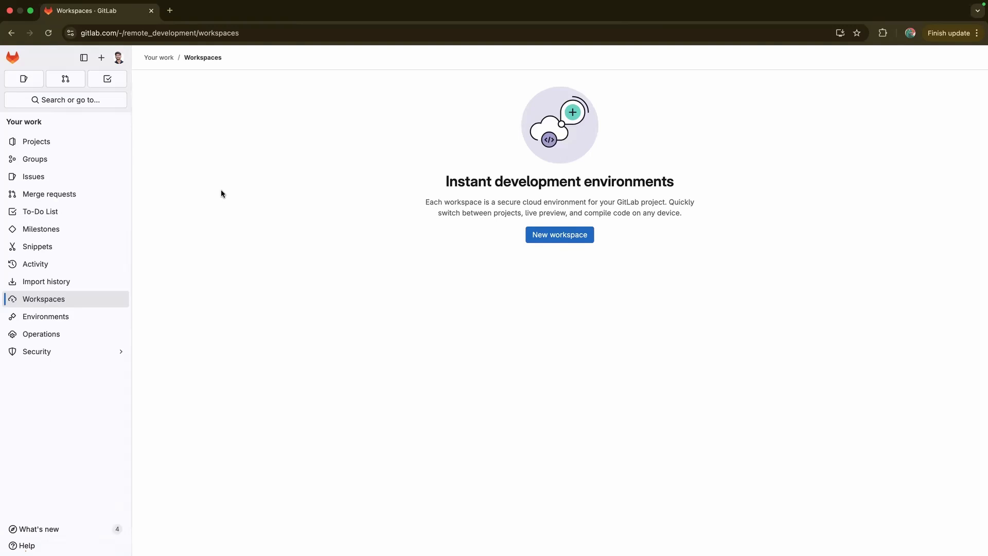
left_click(50, 316)
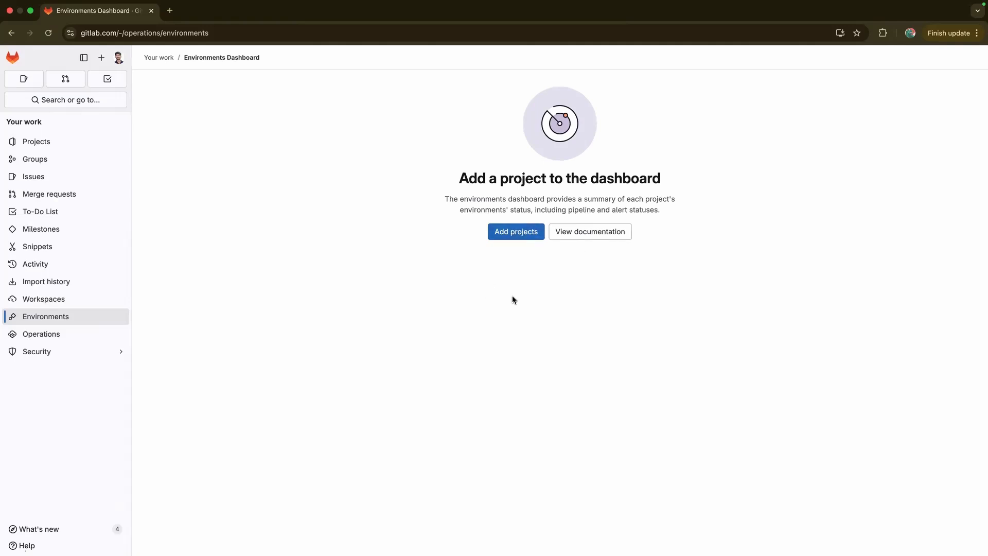
left_click(57, 353)
left_click(57, 354)
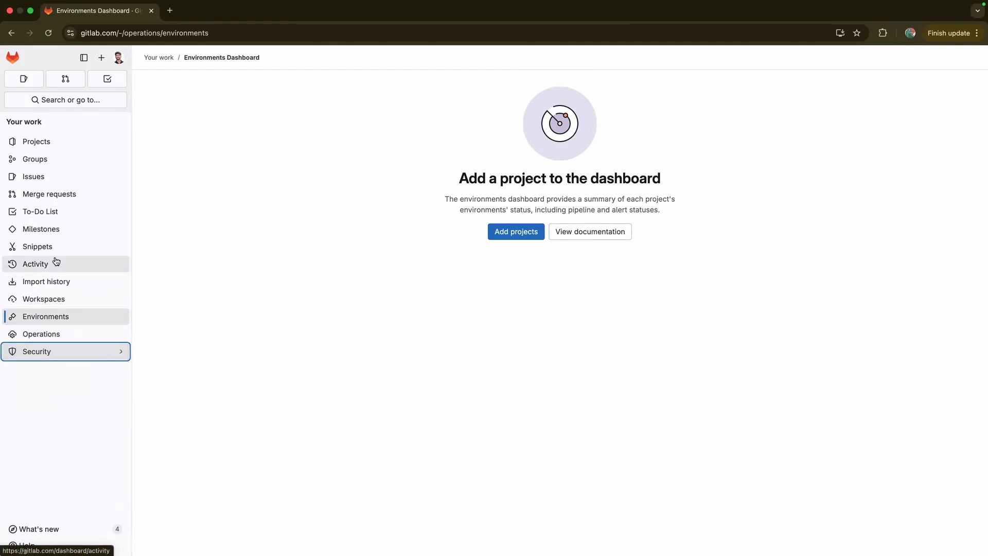
left_click(52, 144)
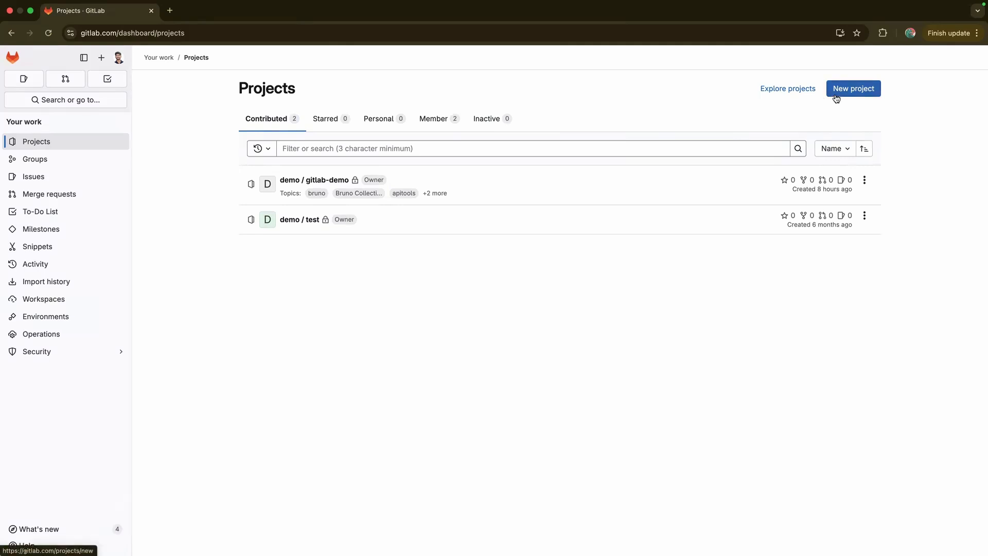
Create the blank project gitlab-bruno-config with Public visibility and no initial README
left_click(853, 89)
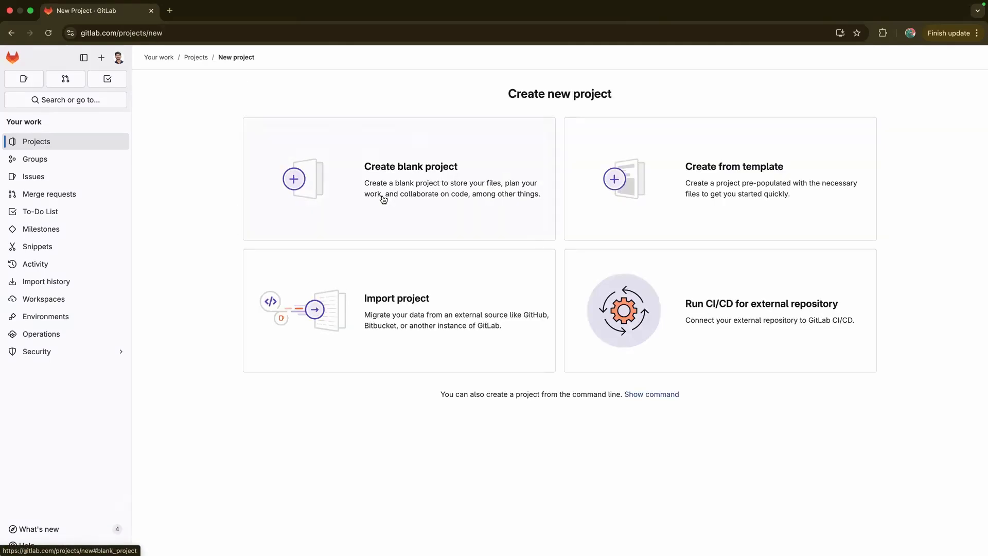
left_click(384, 199)
left_click(288, 144)
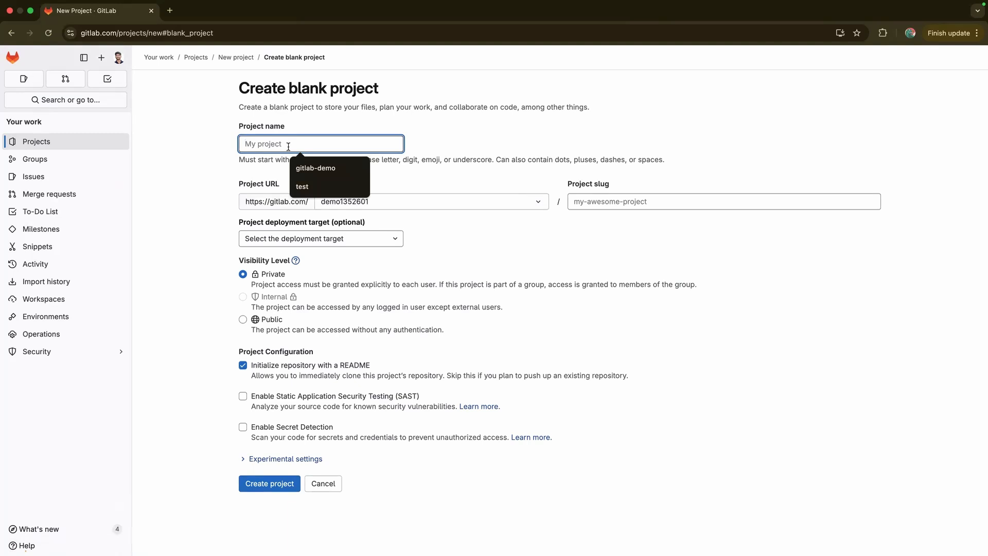
type("gitlat")
key("BackSpace")
key("BackSpace")
type("ab-bruno-config")
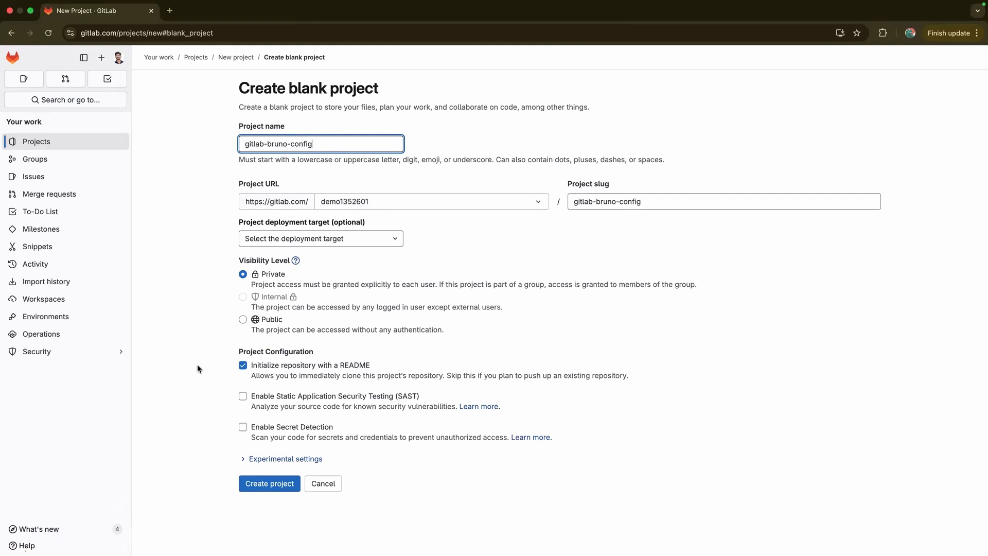
left_click(242, 319)
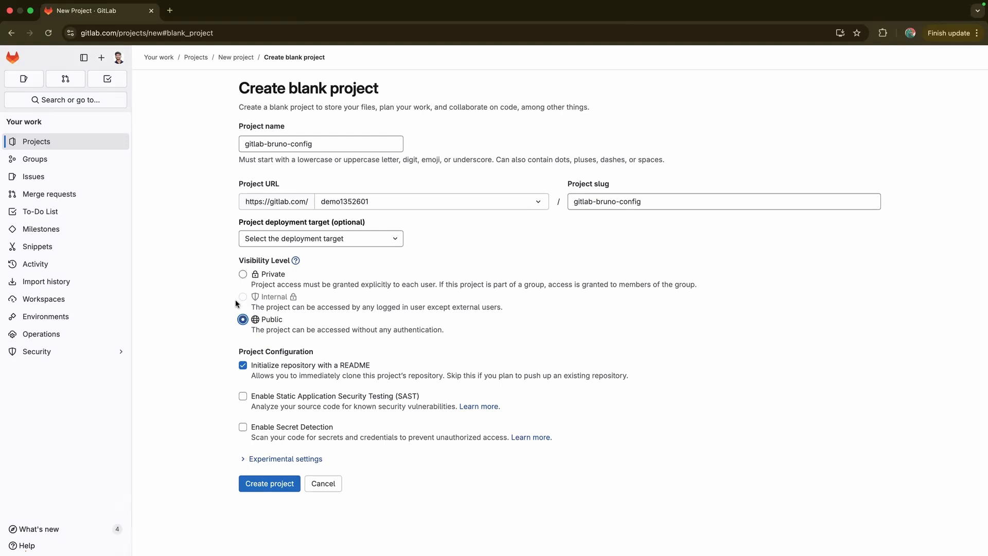
left_click(243, 366)
left_click(263, 484)
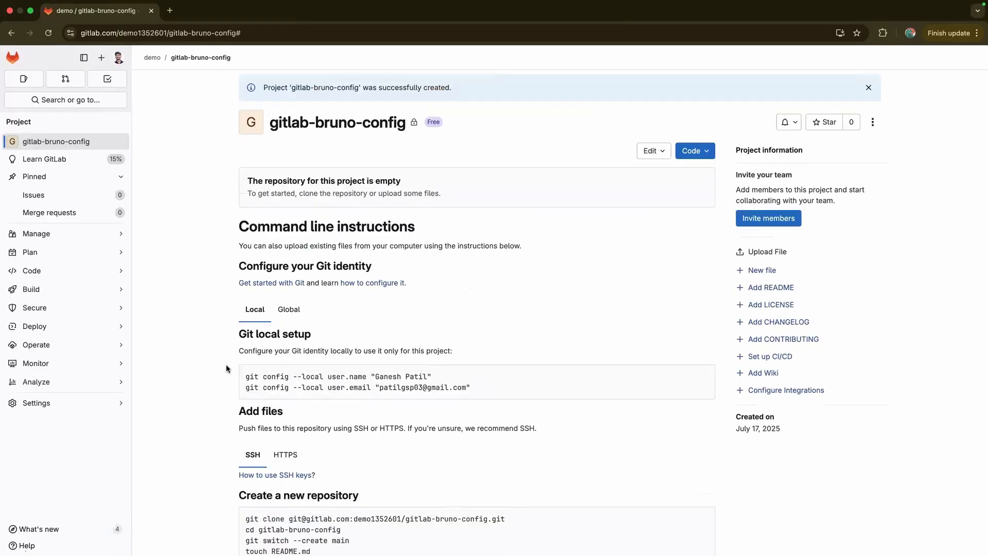
scroll(227, 368, "down", 2)
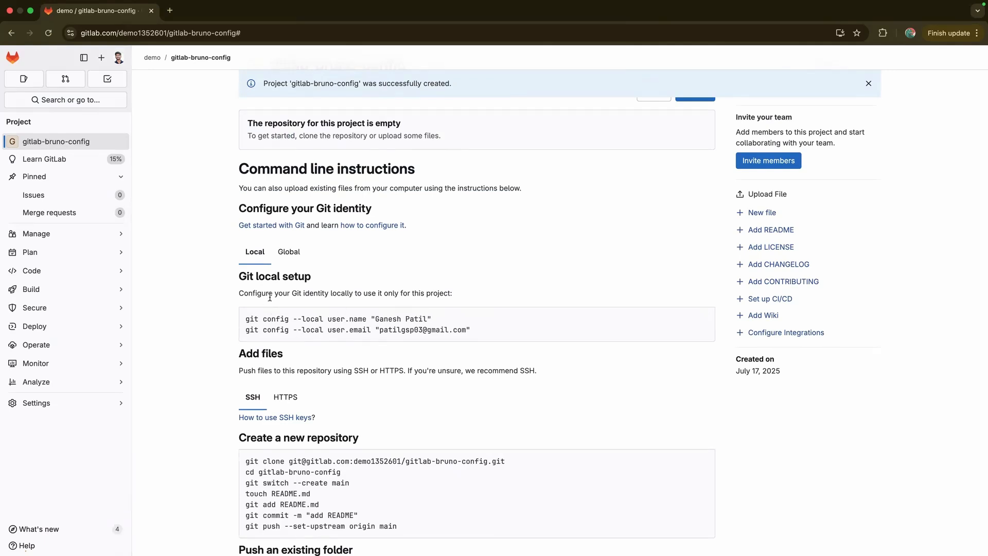
scroll(215, 382, "down", 1)
scroll(215, 382, "down", 5)
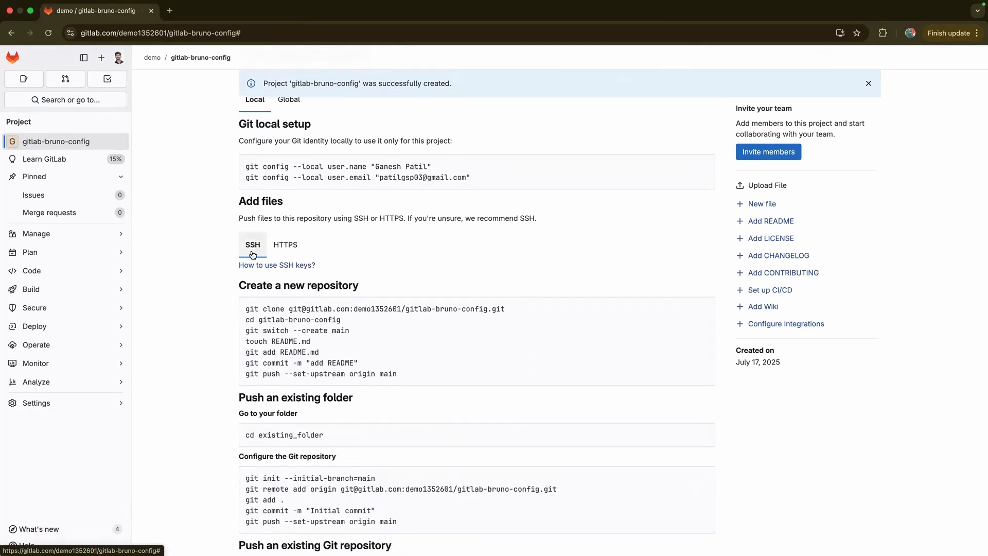
left_click(285, 245)
left_click(257, 249)
left_click(224, 330)
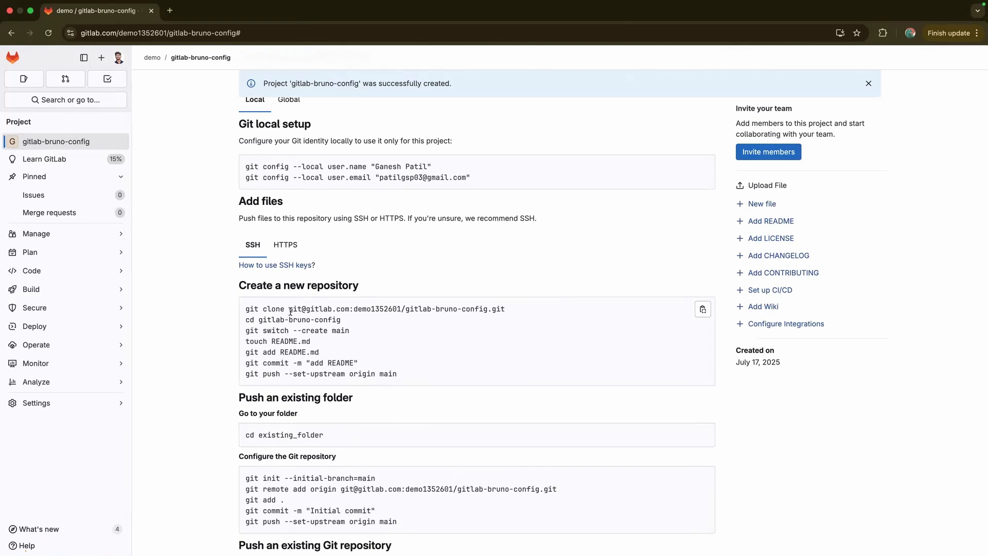
left_click_drag(290, 311, 508, 309)
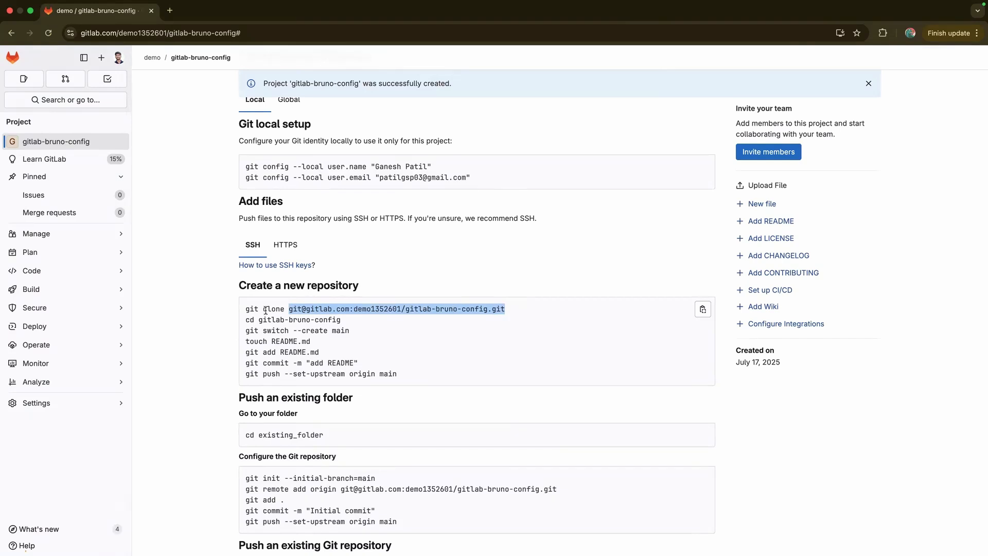
left_click(262, 352)
left_click_drag(289, 310, 503, 305)
left_click(219, 352)
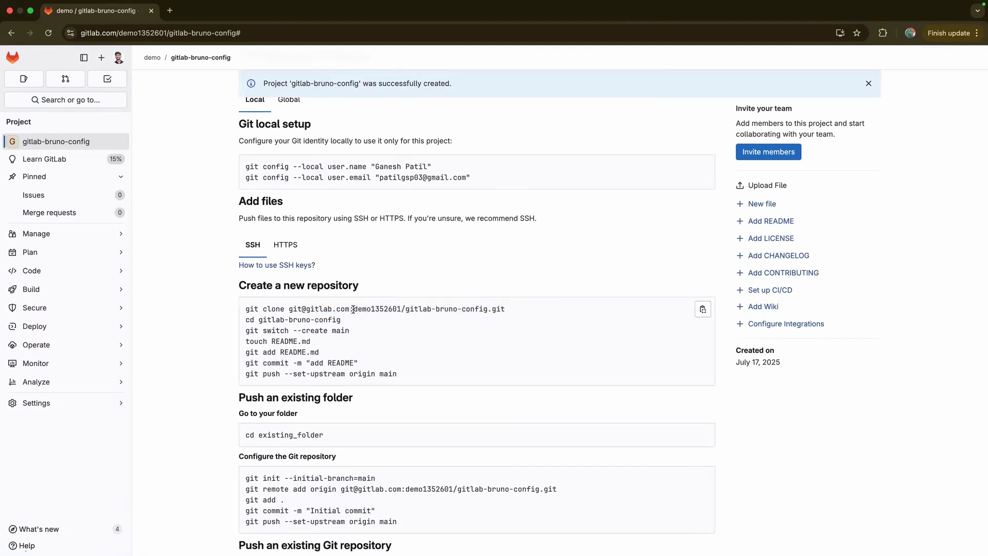
left_click_drag(354, 309, 402, 310)
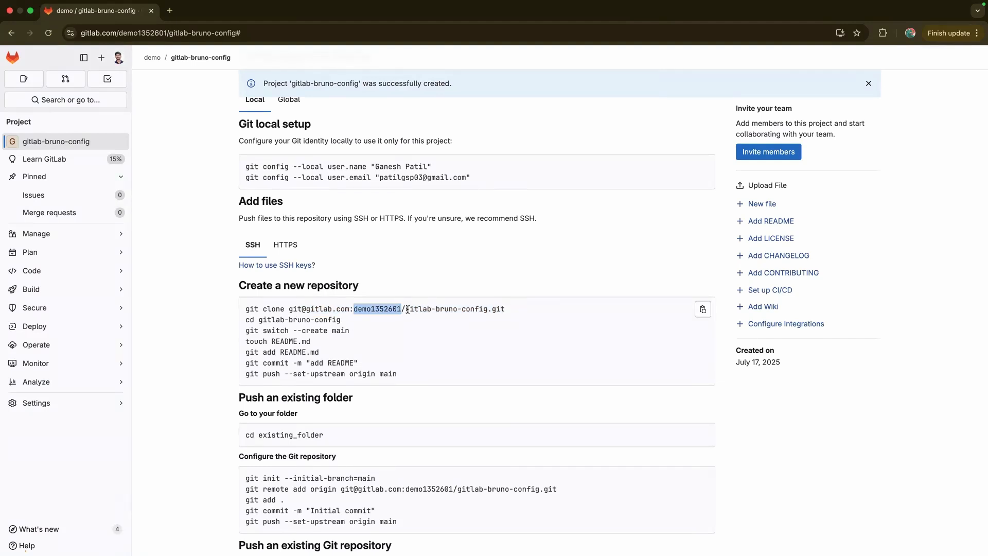
scroll(398, 301, "up", 1)
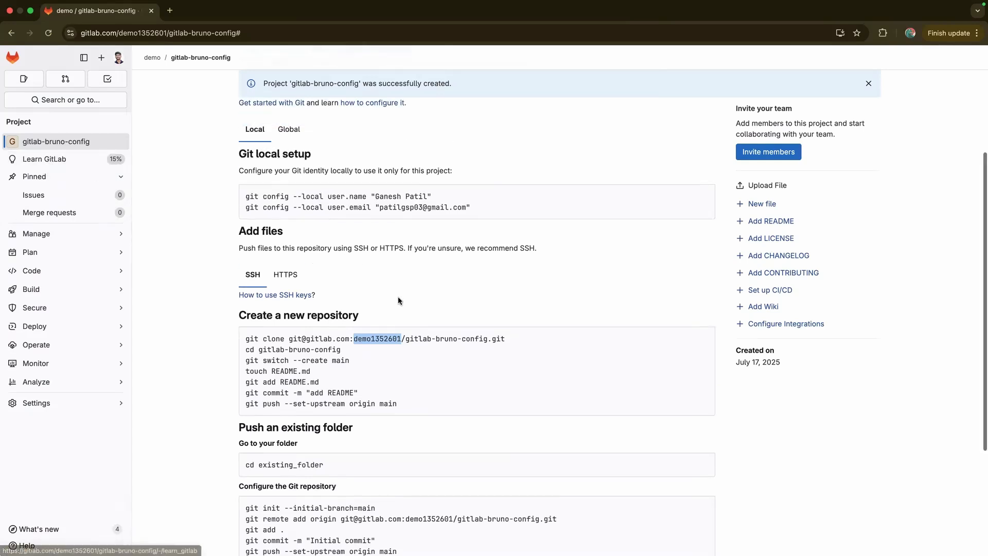
left_click_drag(406, 340, 484, 341)
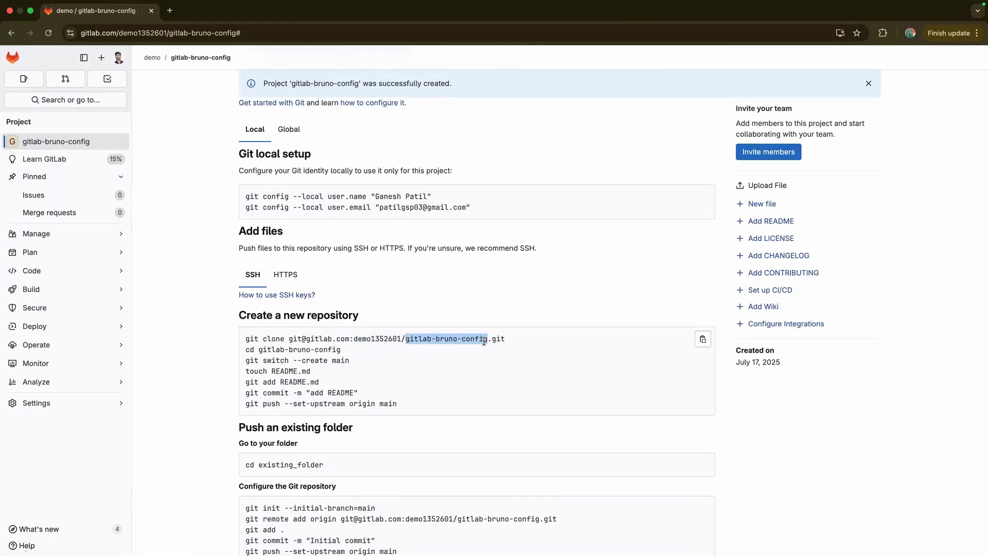
scroll(218, 390, "down", 4)
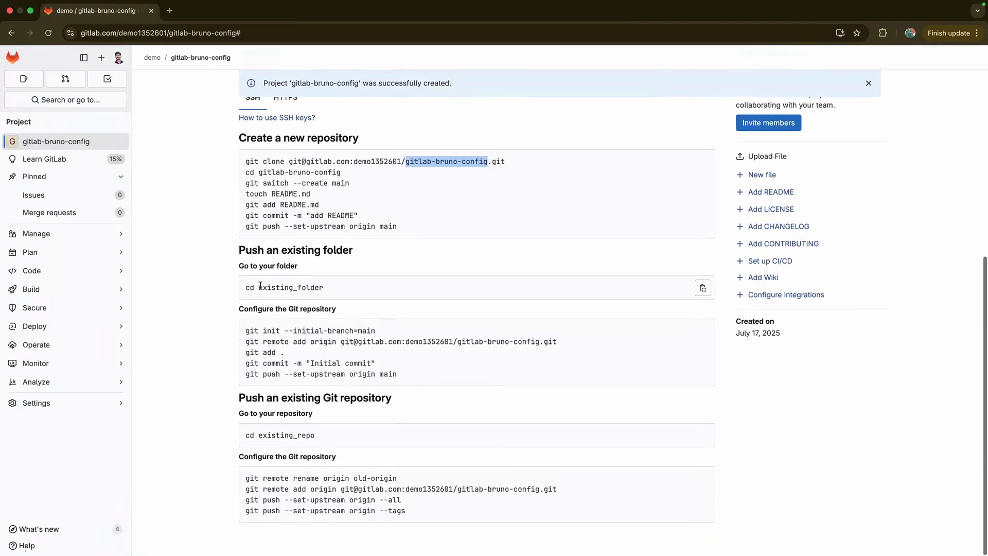
scroll(265, 298, "up", 3)
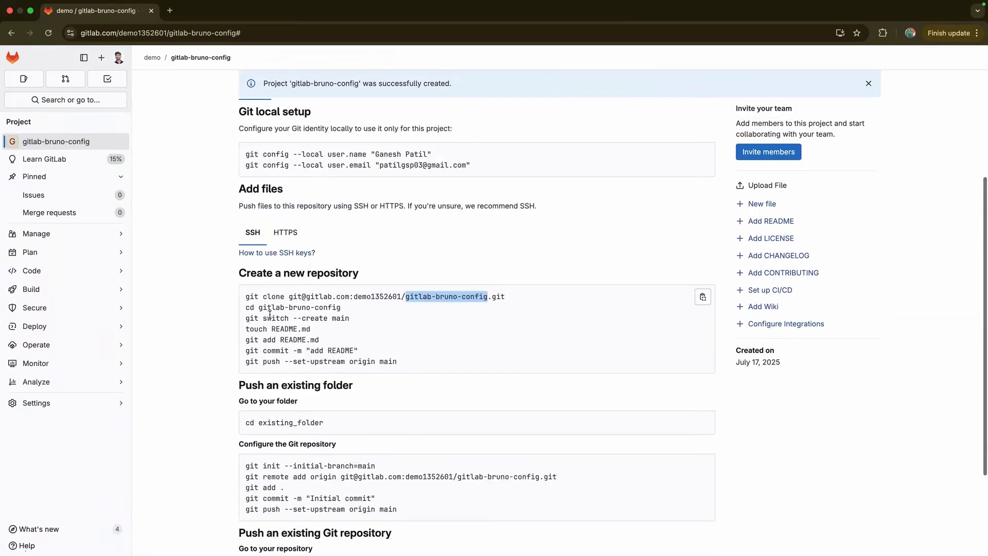
left_click_drag(288, 297, 520, 296)
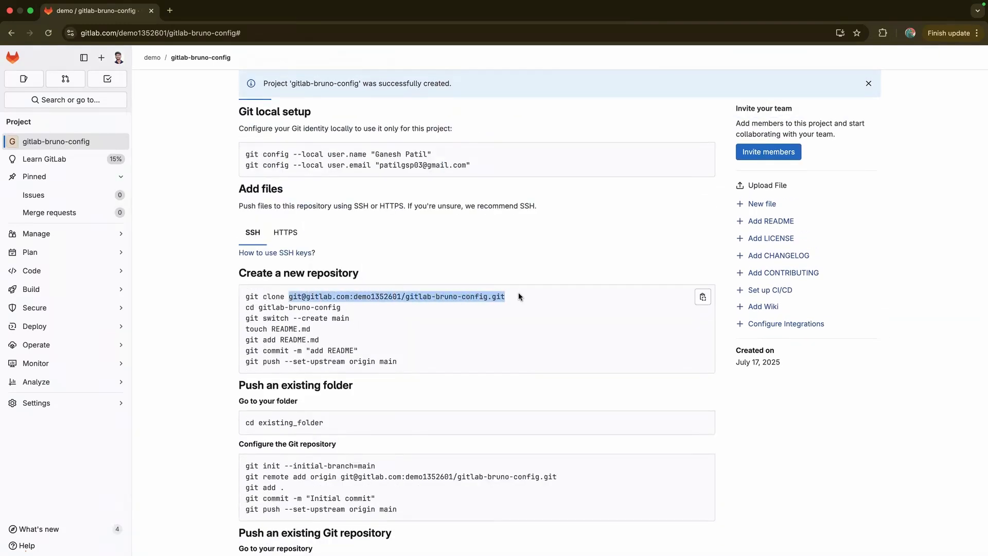
left_click(215, 225)
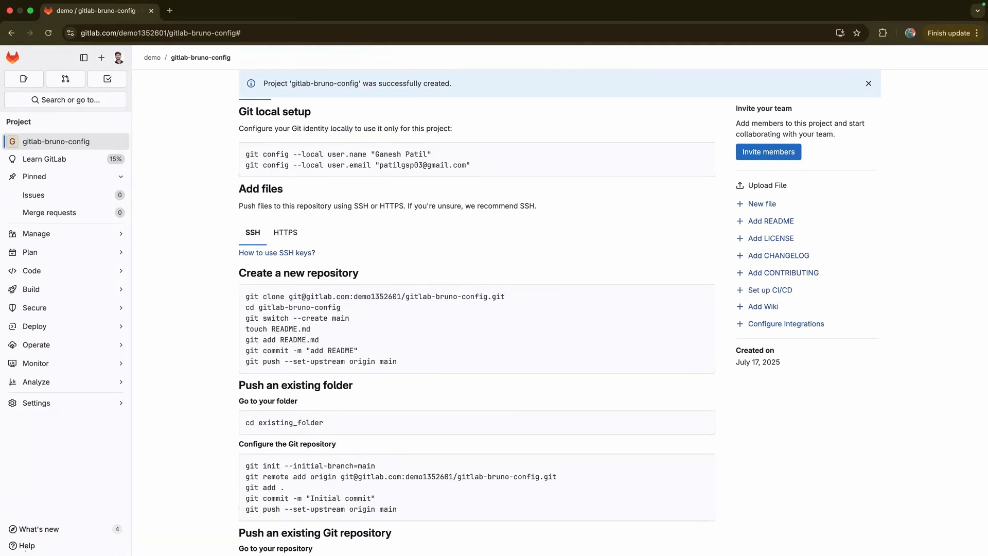
In the terminal, run git --version to confirm Git 2.47.0
key("ctrl+Right")
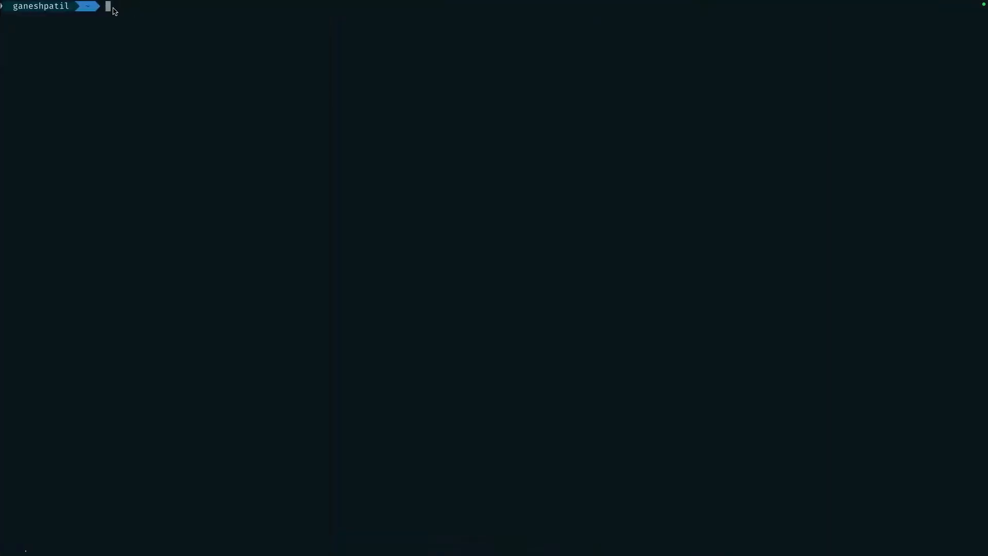
type("git")
key("Right")
key("Return")
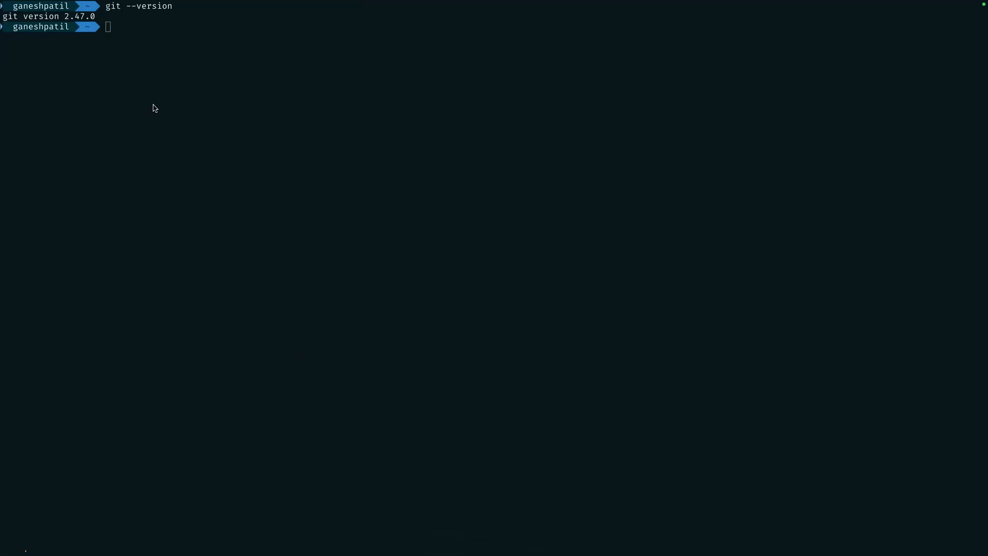
Draft a git config --global user.name command with the account username
left_click(121, 38)
type("git")
type("config")
key("Right")
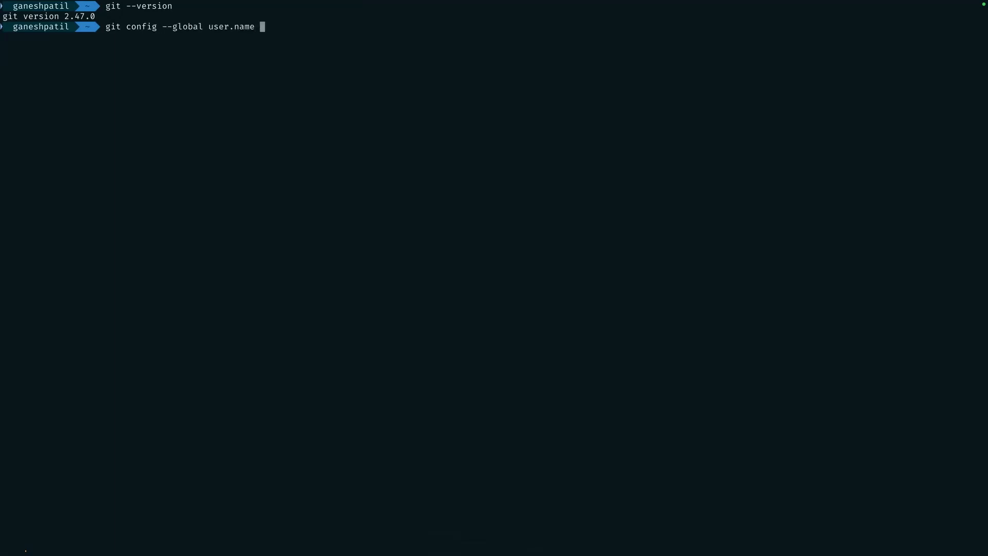
type("\"devgancode")
key("BackSpace")
key("BackSpace")
key("BackSpace")
key("BackSpace")
key("BackSpace")
key("BackSpace")
key("BackSpace")
key("BackSpace")
key("BackSpace")
key("BackSpace")
key("BackSpace")
key("BackSpace")
key("BackSpace")
key("BackSpace")
key("BackSpace")
key("BackSpace")
key("BackSpace")
key("BackSpace")
Check the username on the GitLab user profile page, then return to the terminal
key("super+Tab")
left_click(119, 58)
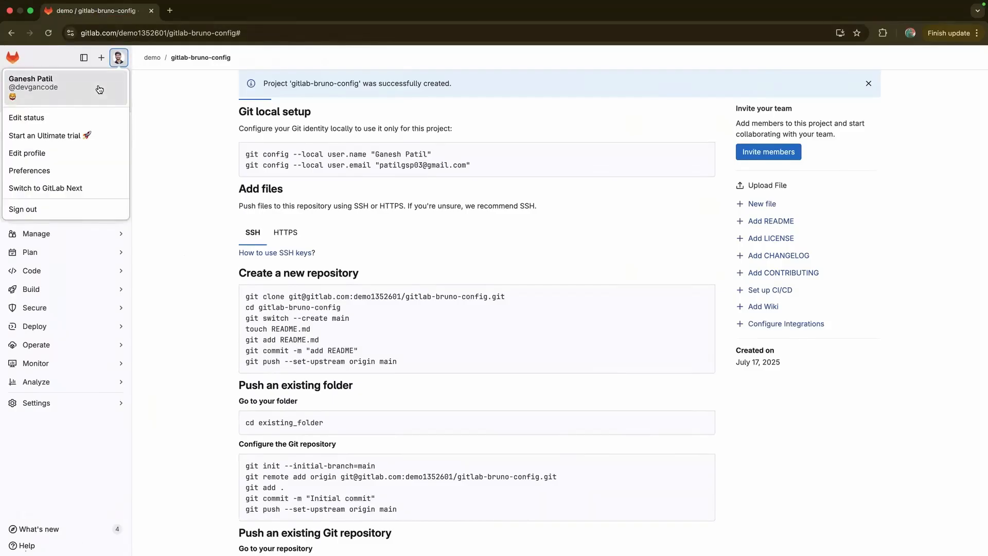
left_click(98, 90)
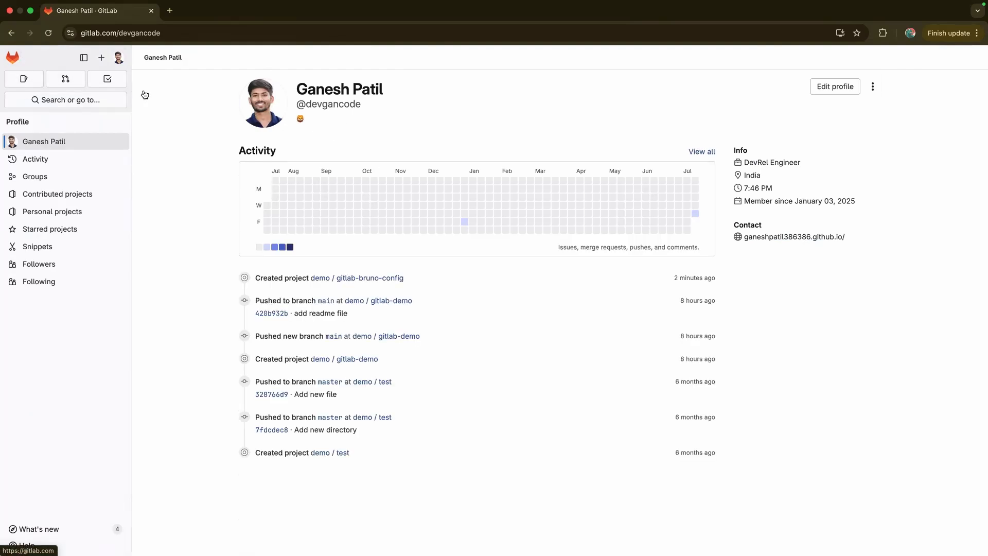
key("super+Tab")
Draft global user.name and user.email settings with the account's username and e-mail, then erase them
key("Right")
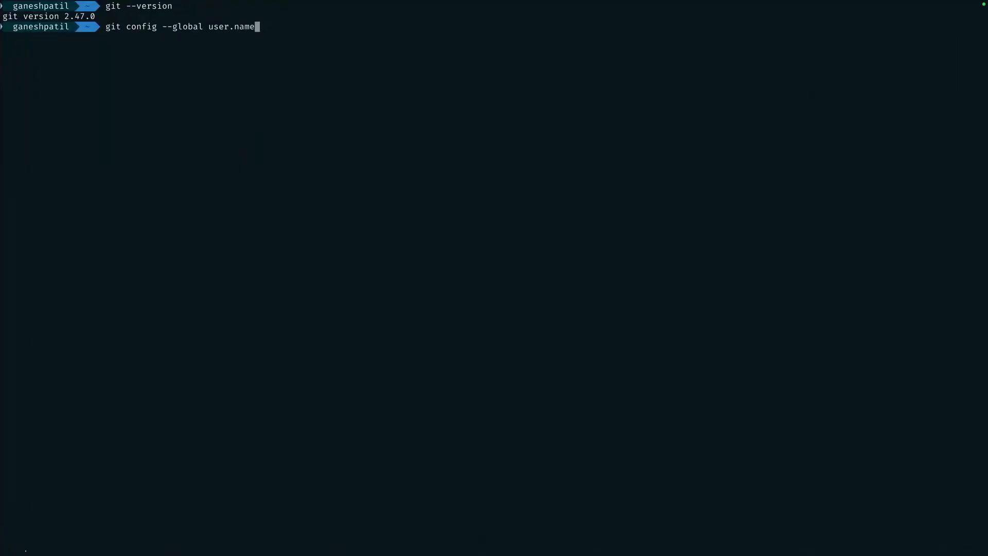
type("devgancode")
key("BackSpace")
key("BackSpace")
key("BackSpace")
key("BackSpace")
key("BackSpace")
key("BackSpace")
key("BackSpace")
key("BackSpace")
key("BackSpace")
key("BackSpace")
key("BackSpace")
key("BackSpace")
key("BackSpace")
key("BackSpace")
key("BackSpace")
type("email")
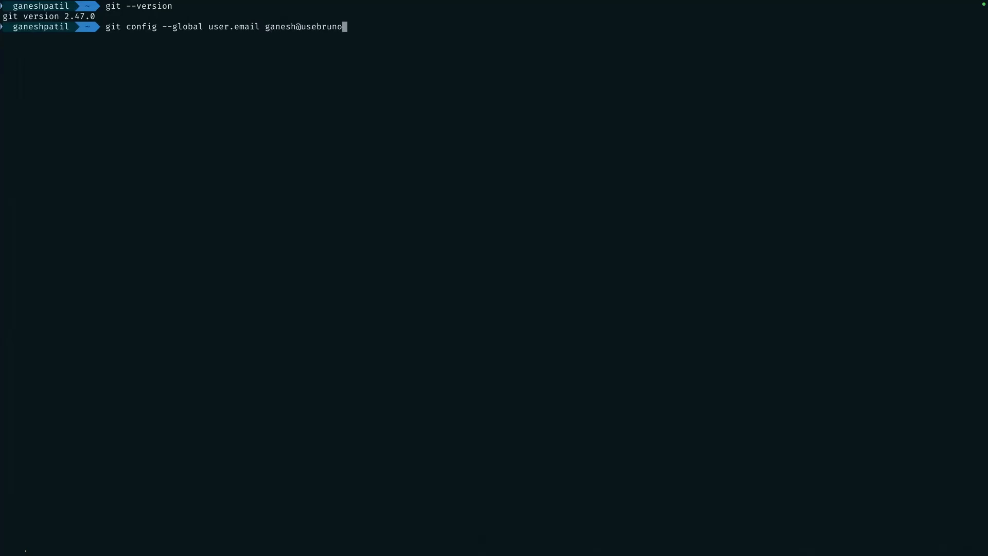
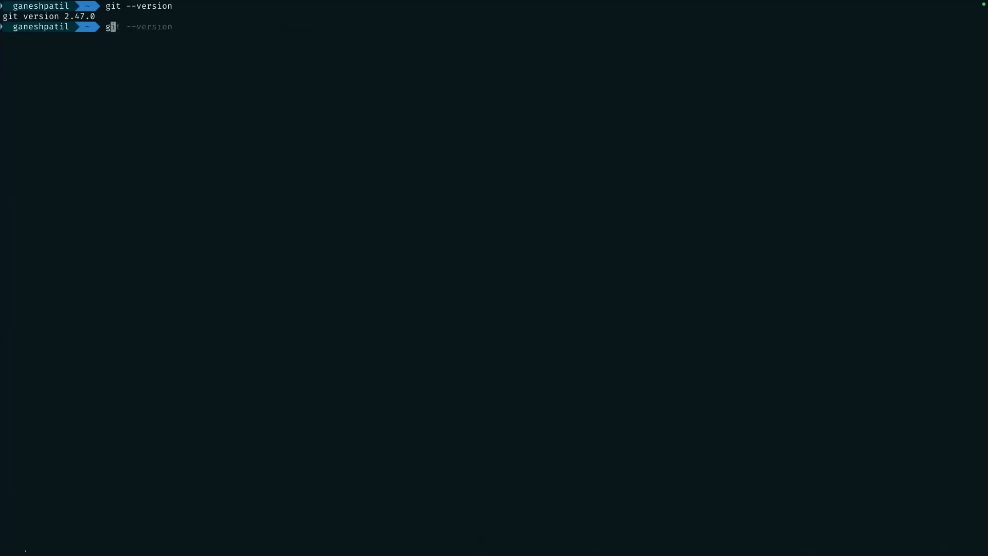
Print the global git user.name and user.email values and highlight the output
type("git con")
key("Right")
key("Return")
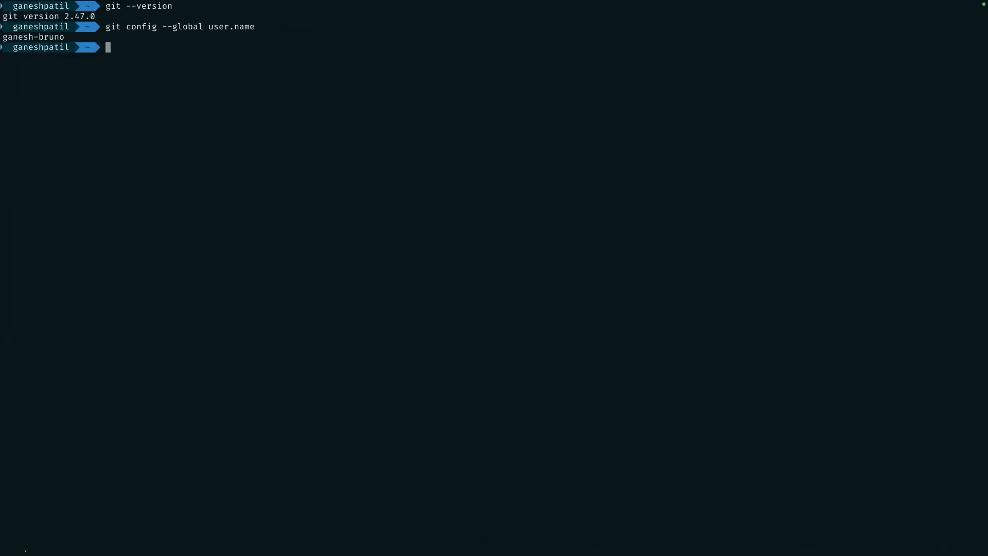
type("git")
key("Right")
key("BackSpace")
key("BackSpace")
key("BackSpace")
key("BackSpace")
type("email")
key("Return")
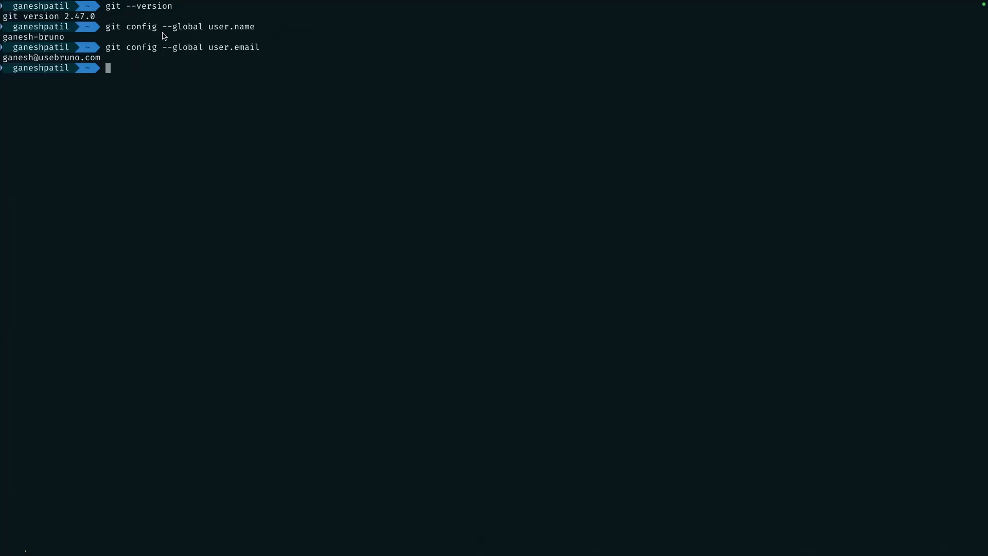
left_click_drag(161, 27, 267, 58)
left_click(160, 65)
Clear the terminal screen and refocus the terminal window
type("clear")
key("Return")
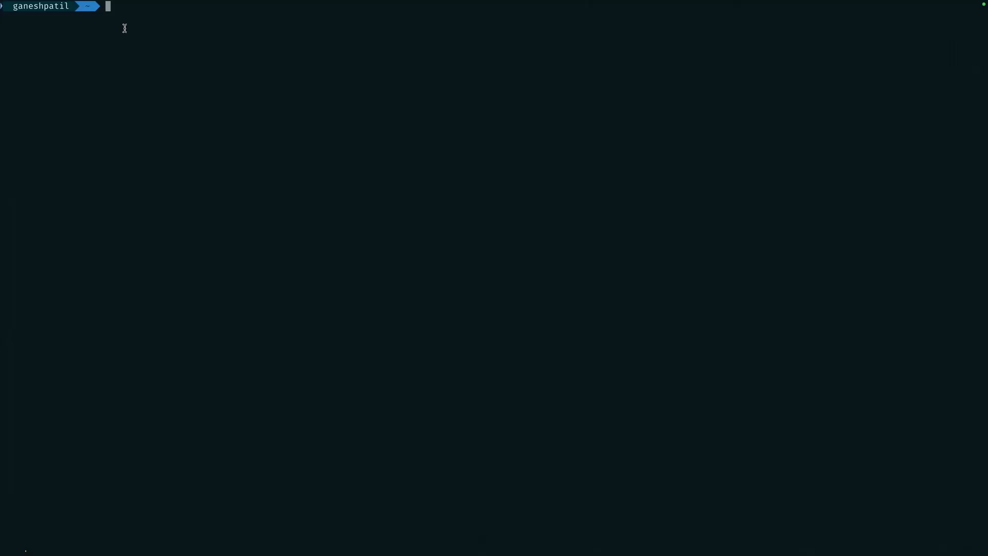
key("super+Tab")
left_click(110, 9)
Enter, without running, an ssh-keygen -t ed25519 command targeting ~/.ssh/id_ed25519_gitlab
type("ssh-ke")
key("Right")
key("Return")
key("BackSpace")
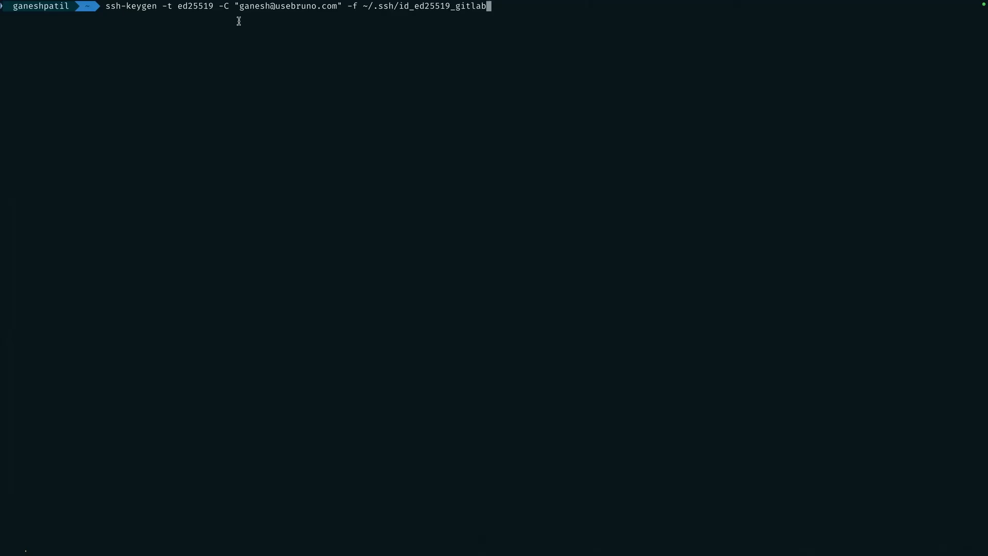
left_click_drag(399, 10, 490, 11)
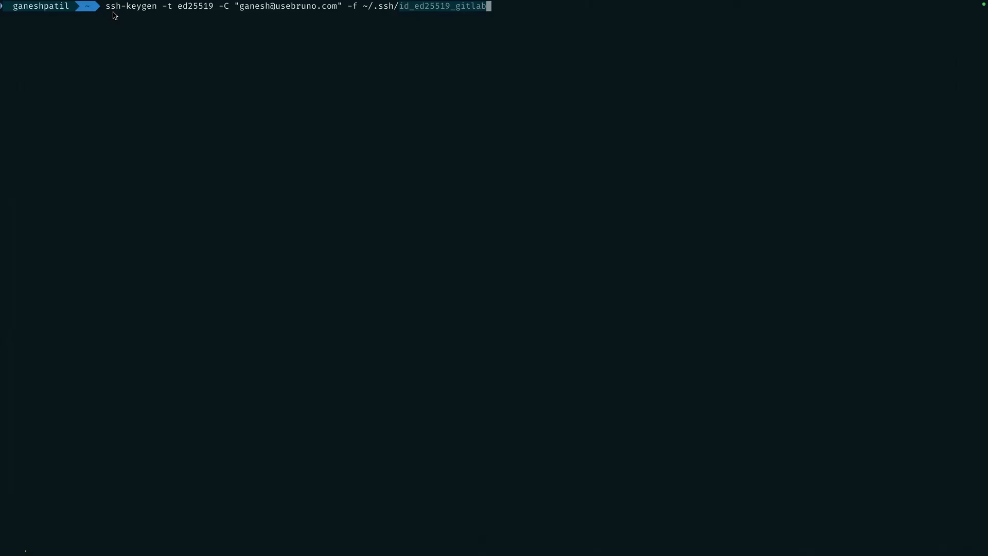
left_click(498, 9)
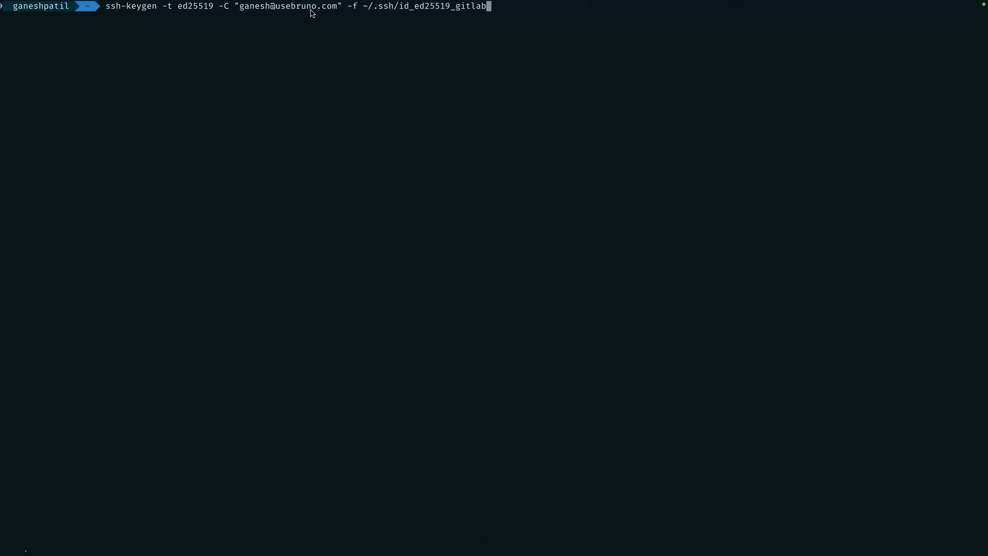
Cancel the ssh-keygen line and run ssh-add ~/.ssh/id_ed25519_gitlab
key("ctrl+c")
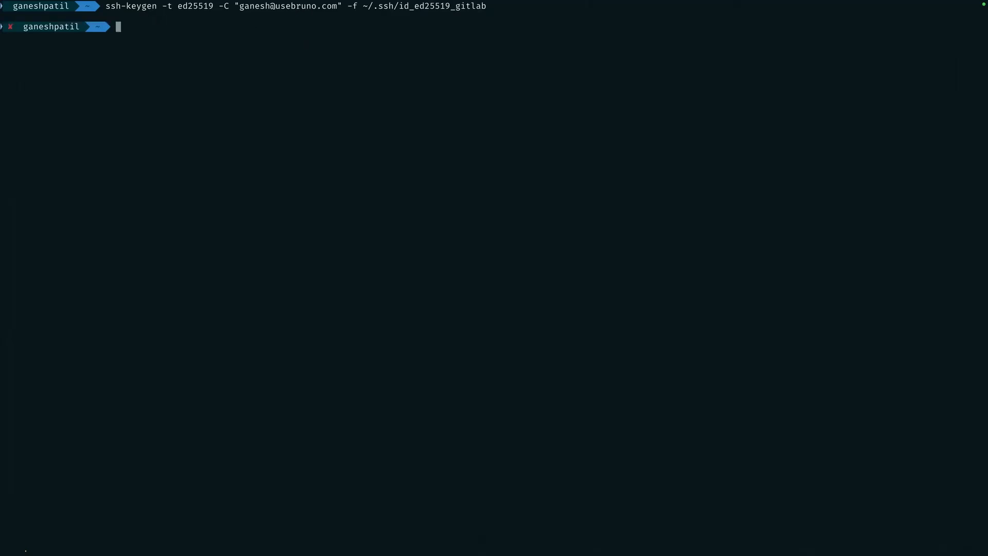
type("ssh-add ~/.ssh/id_ed25519_gitlab")
key("Return")
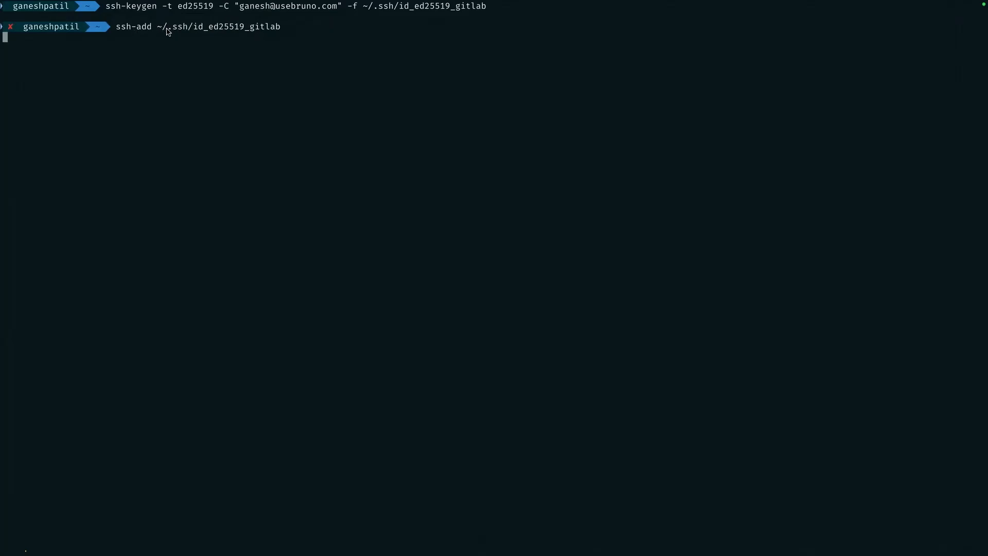
left_click_drag(168, 31, 190, 31)
left_click(189, 31)
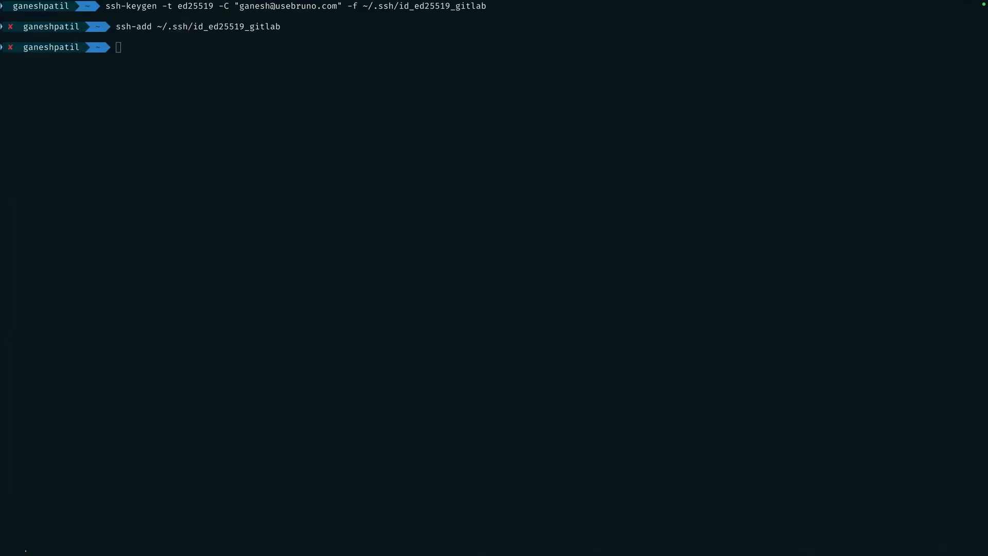
Paste the pbcopy command for id_ed25519.pub, then erase it
left_click(124, 54)
key("super+v")
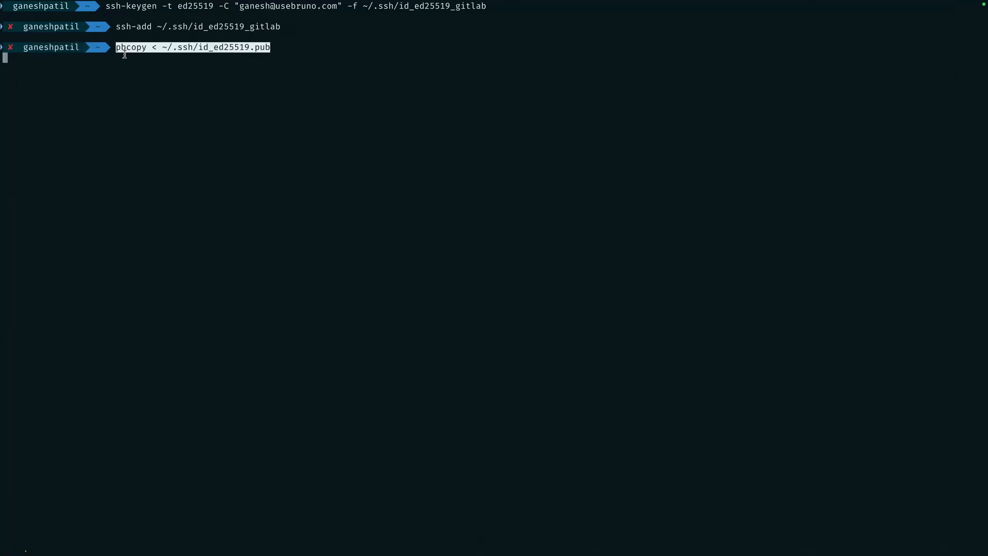
key("BackSpace")
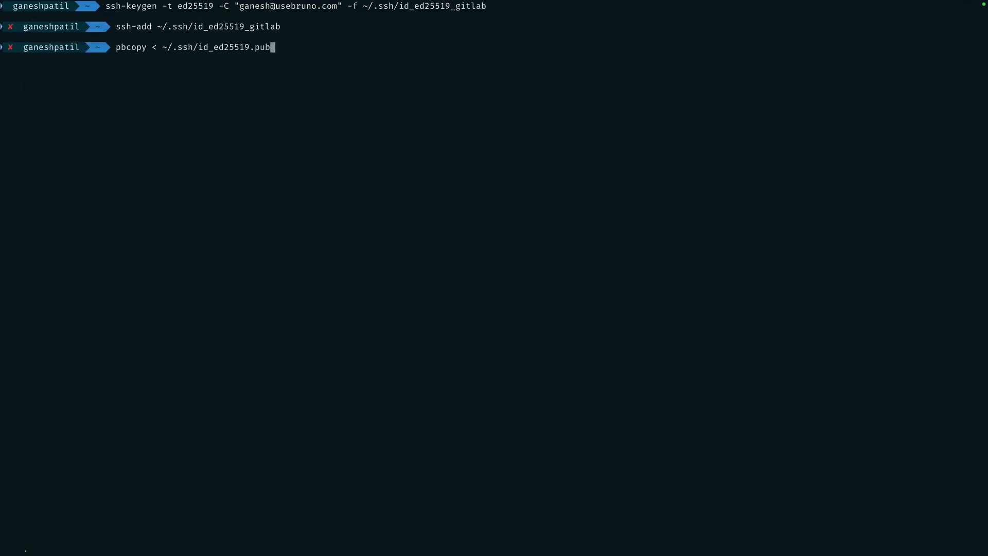
key("BackSpace")
key("BackSpace")
key("BackSpace")
key("BackSpace")
key("BackSpace")
key("BackSpace")
key("BackSpace")
key("BackSpace")
key("BackSpace")
key("BackSpace")
key("BackSpace")
key("BackSpace")
key("BackSpace")
key("BackSpace")
key("BackSpace")
key("BackSpace")
key("BackSpace")
key("BackSpace")
key("BackSpace")
key("BackSpace")
key("BackSpace")
key("BackSpace")
key("BackSpace")
key("BackSpace")
key("BackSpace")
key("BackSpace")
key("BackSpace")
key("BackSpace")
key("BackSpace")
key("BackSpace")
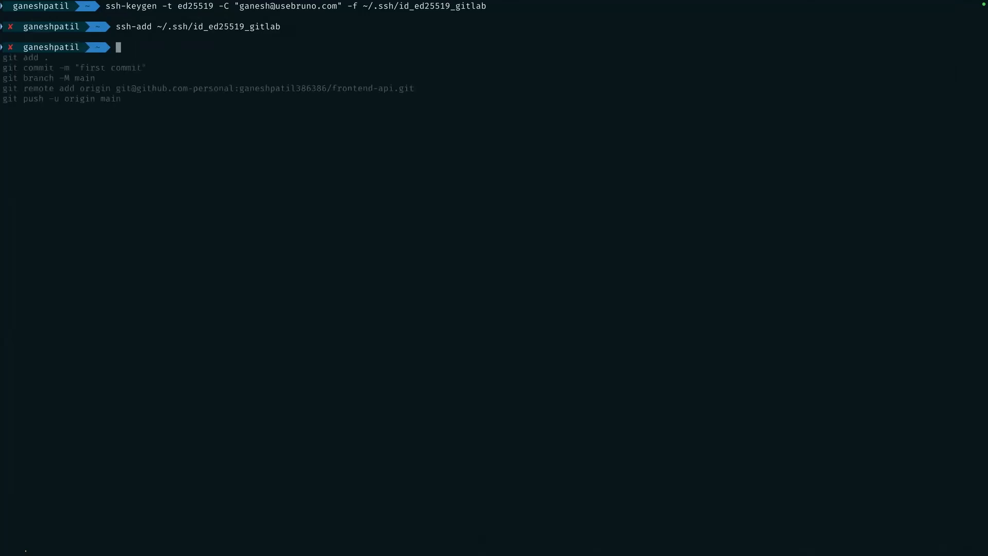
Print ~/.ssh/config and highlight the GitHub host entries
type("cat ~/.ssh/config ]")
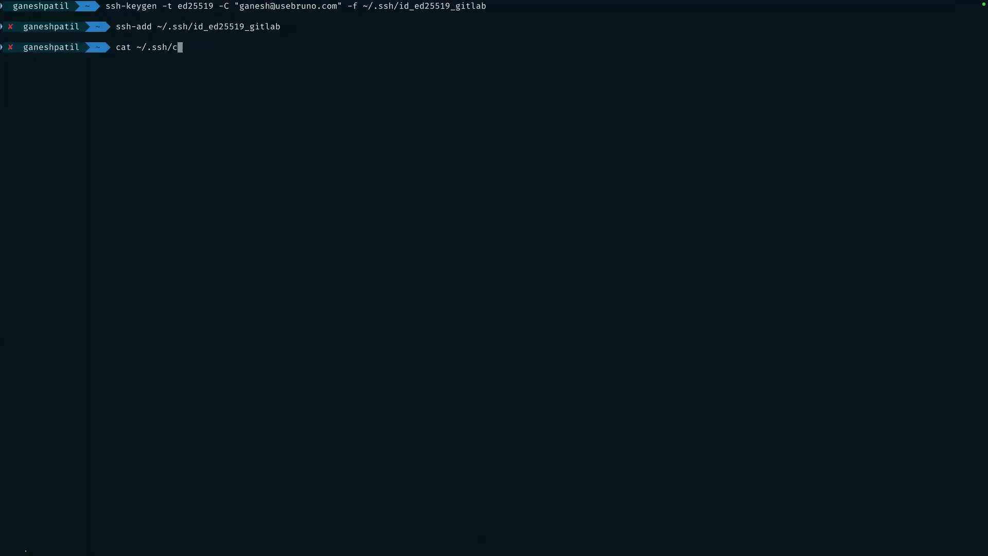
key("BackSpace")
key("BackSpace")
key("Return")
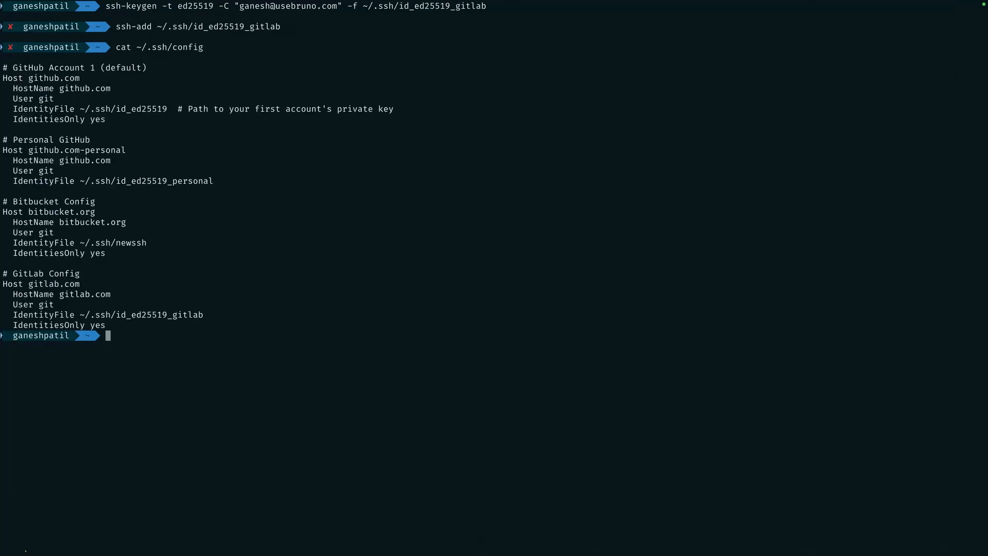
left_click_drag(14, 66, 148, 67)
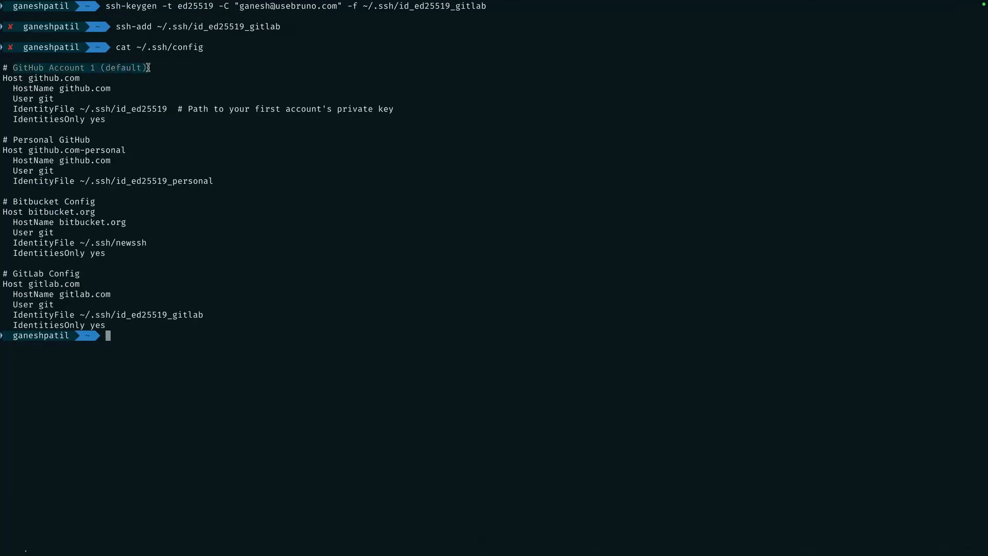
left_click_drag(59, 88, 110, 88)
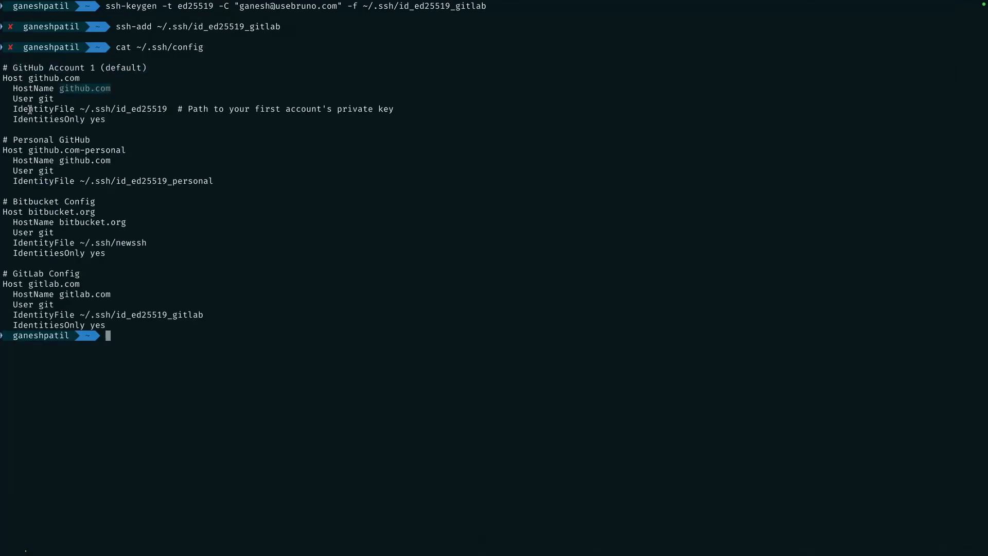
left_click_drag(11, 140, 114, 137)
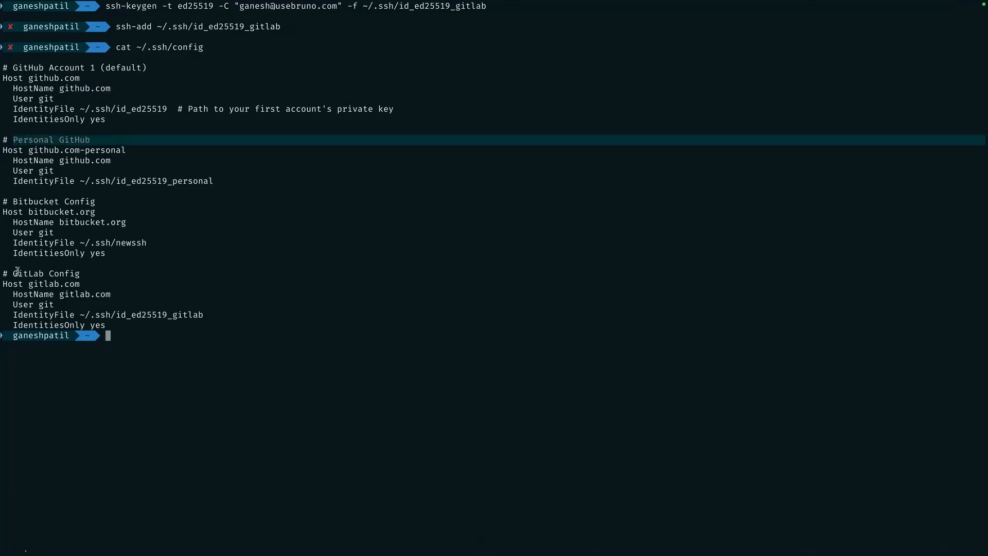
Highlight the gitlab.com IdentityFile and IdentitiesOnly lines, then clear the screen
type("clear")
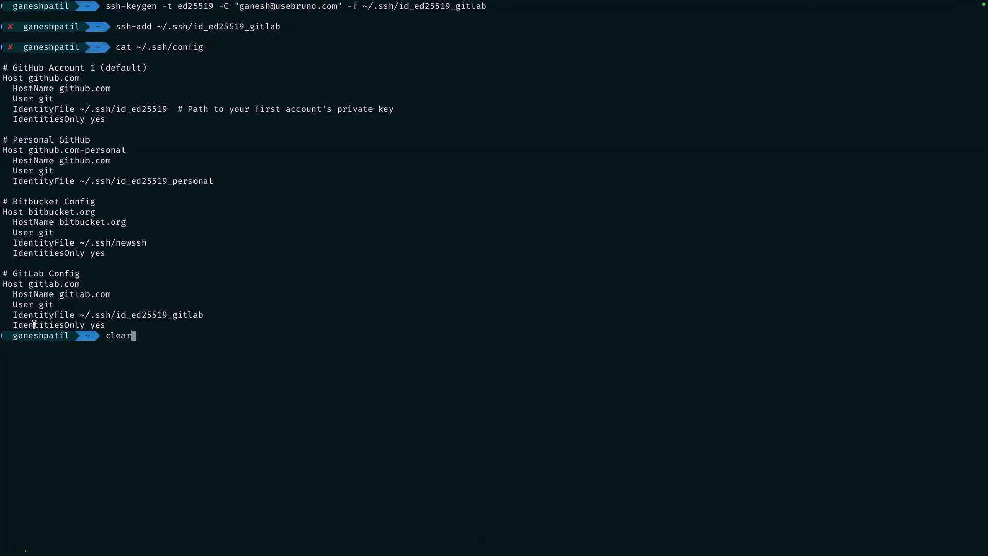
left_click_drag(13, 316, 120, 323)
key("Return")
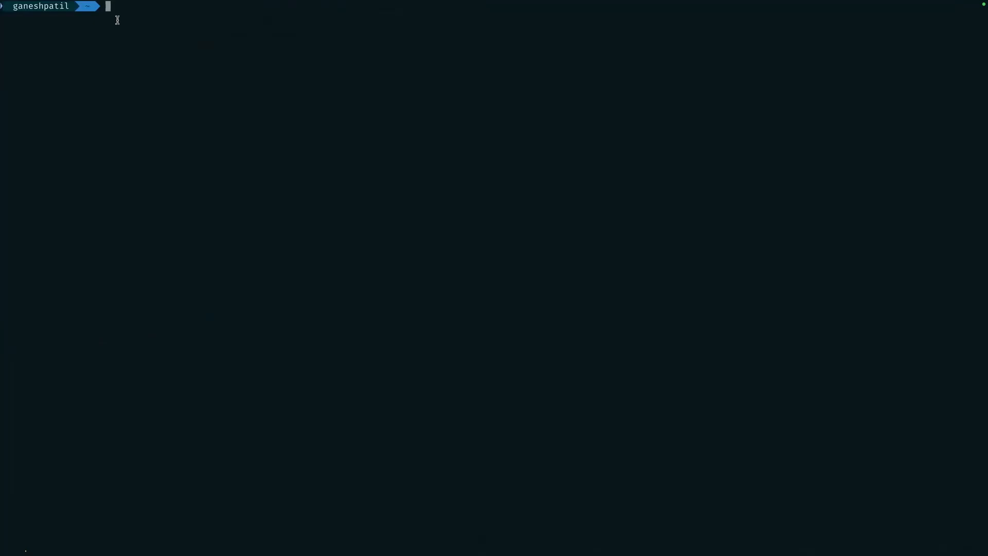
Change into ~/.ssh/ and run tree to list its files
type("cd ~/")
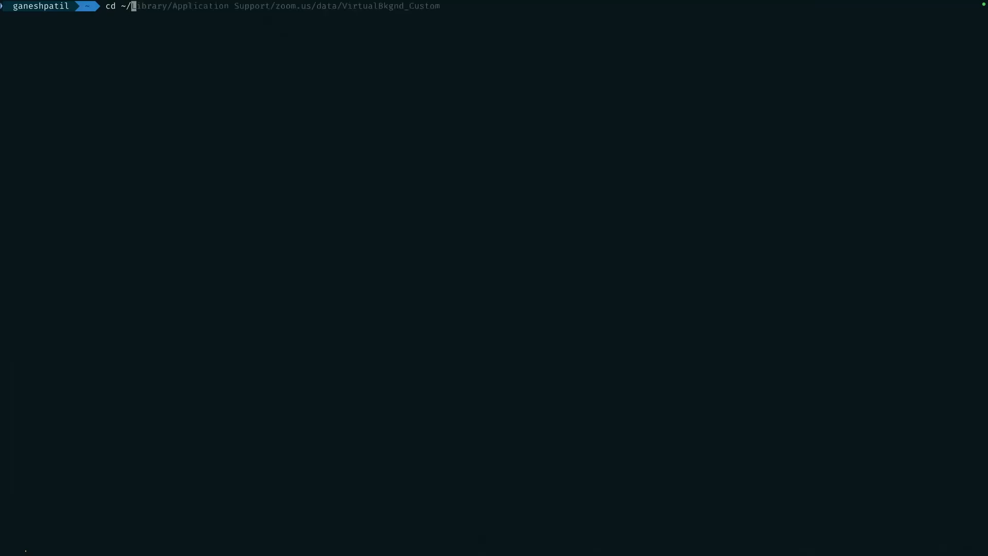
type(".ssh/con")
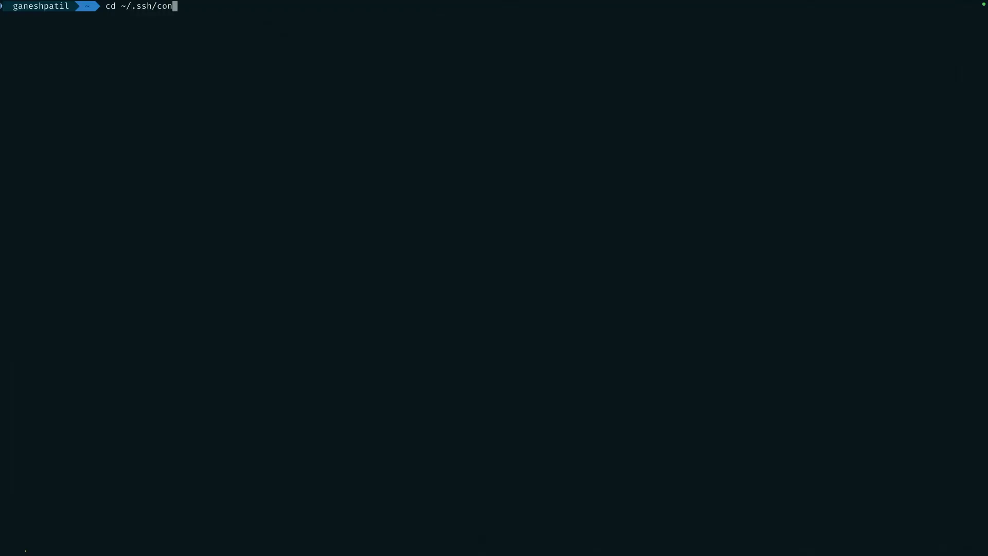
key("Return")
type("tree")
key("Return")
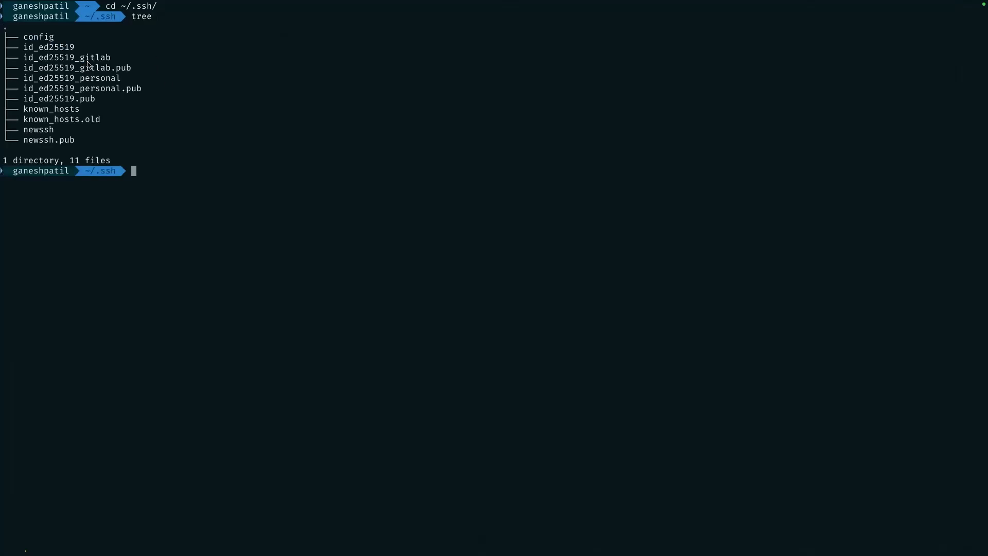
Highlight the config, id_ed25519_gitlab and id_ed25519_personal key files in the listing
left_click_drag(24, 36, 79, 51)
left_click(24, 49)
left_click(135, 69)
left_click_drag(112, 57, 25, 61)
left_click_drag(135, 69, 23, 71)
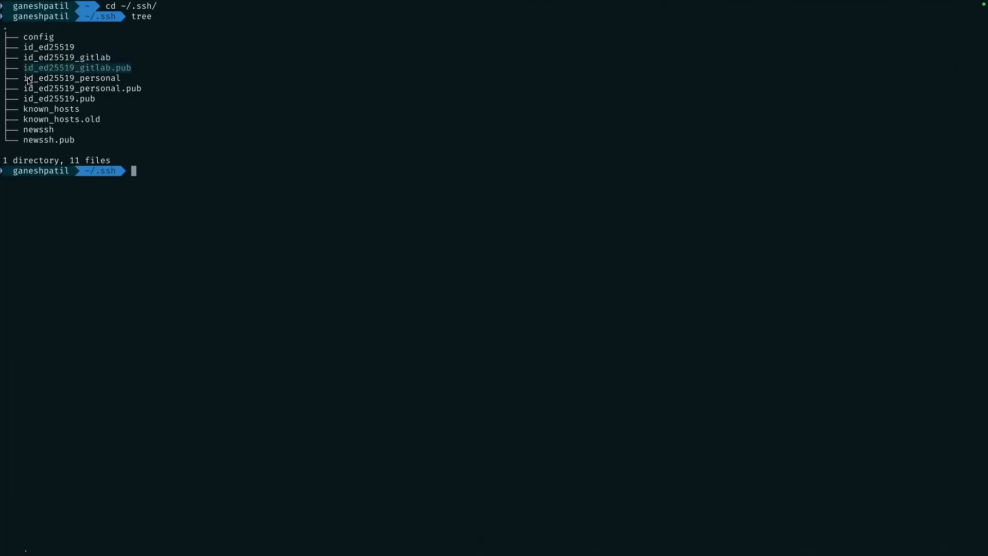
left_click(52, 71)
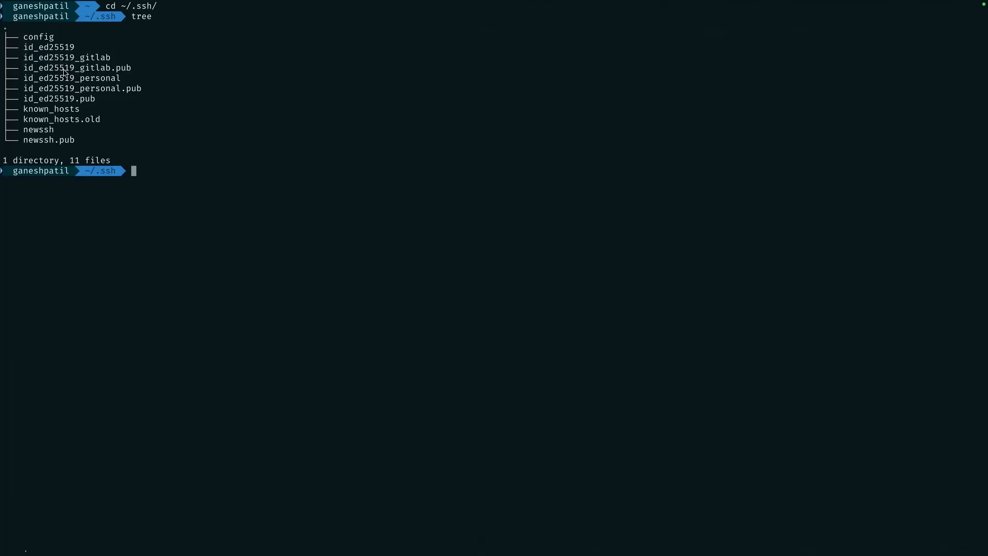
left_click_drag(24, 79, 124, 80)
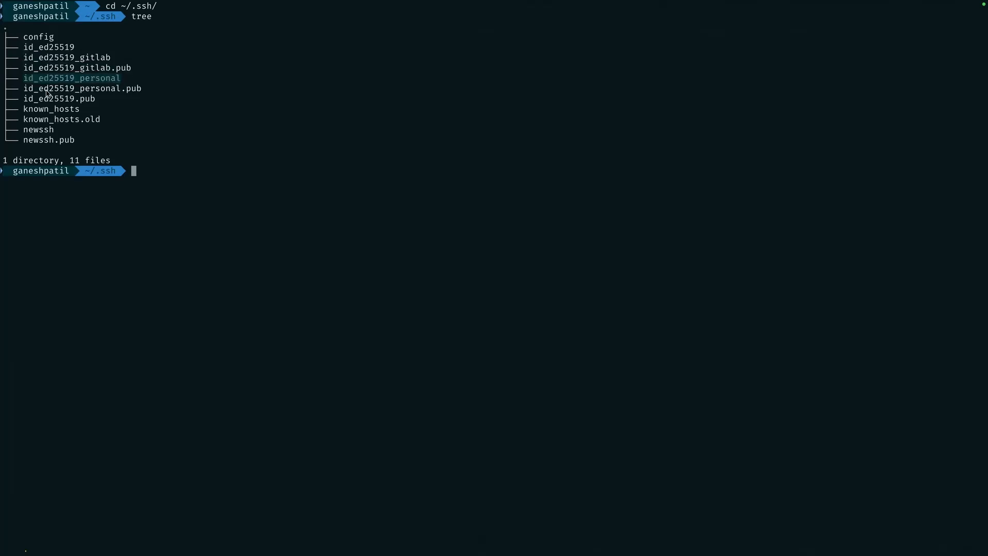
left_click_drag(23, 90, 145, 93)
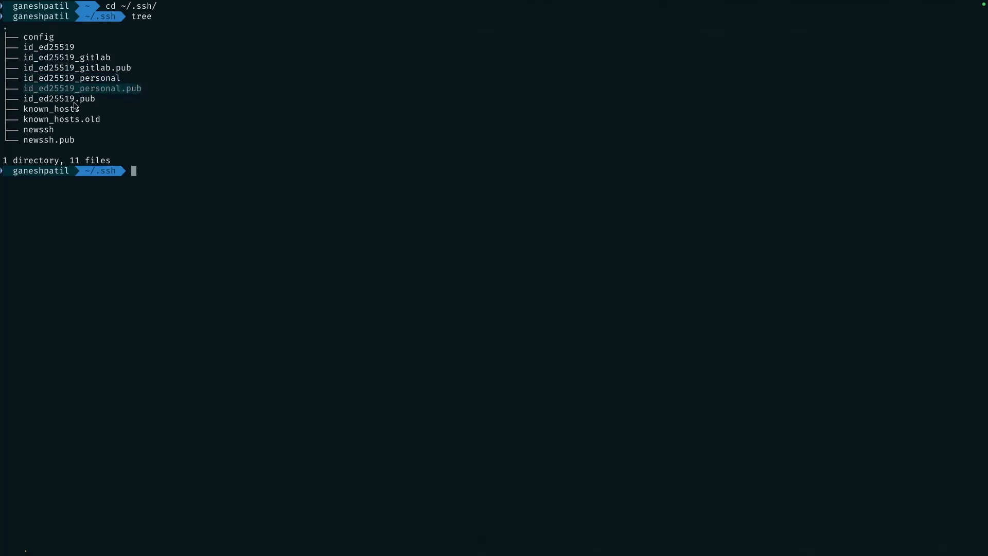
left_click(78, 135)
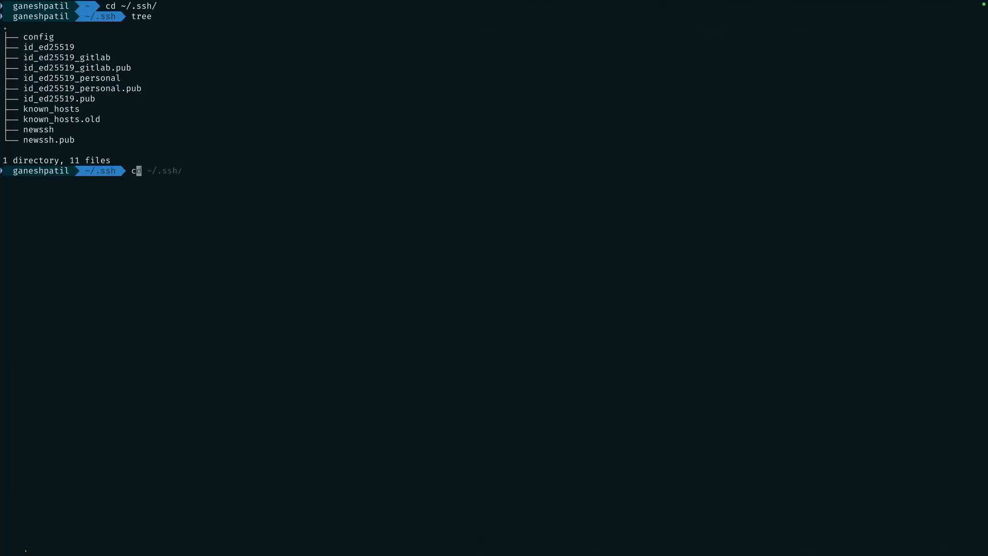
Return to the home folder with cd ~ and clear the screen
type("cd ~")
key("Return")
type("clear")
key("Return")
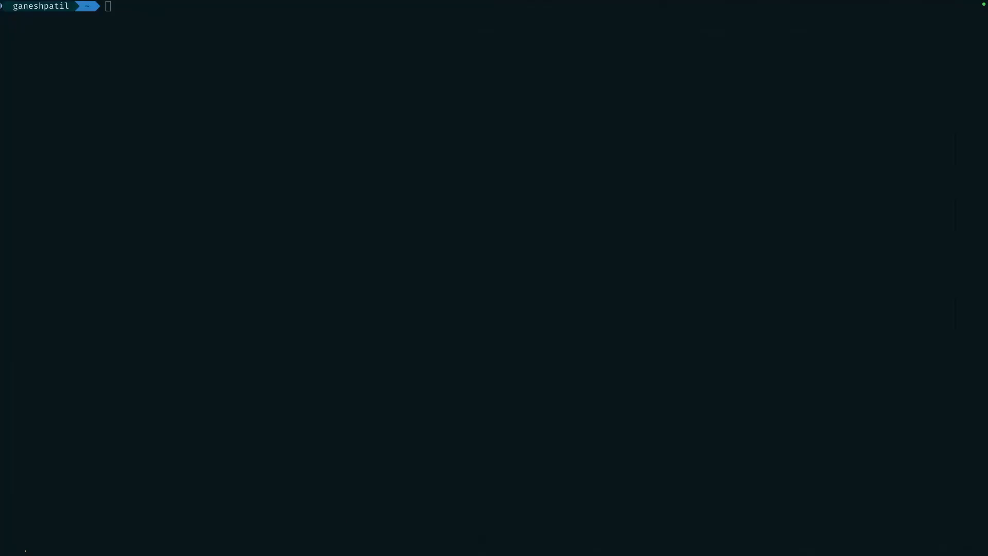
Paste the pbcopy command for id_ed25519.pub, then erase it
left_click(137, 60)
type("pbcopy < ~/.ssh/id_ed25519.pub")
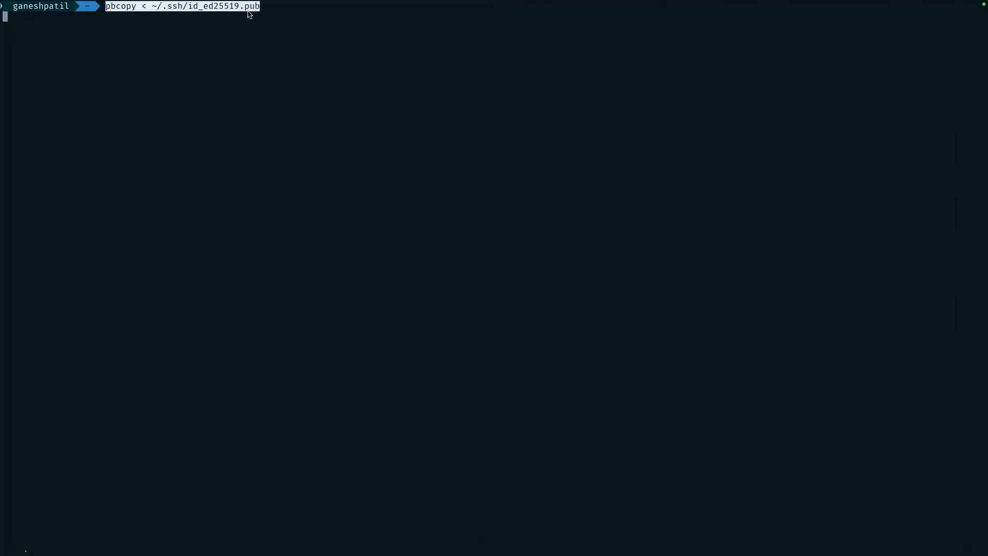
key("BackSpace")
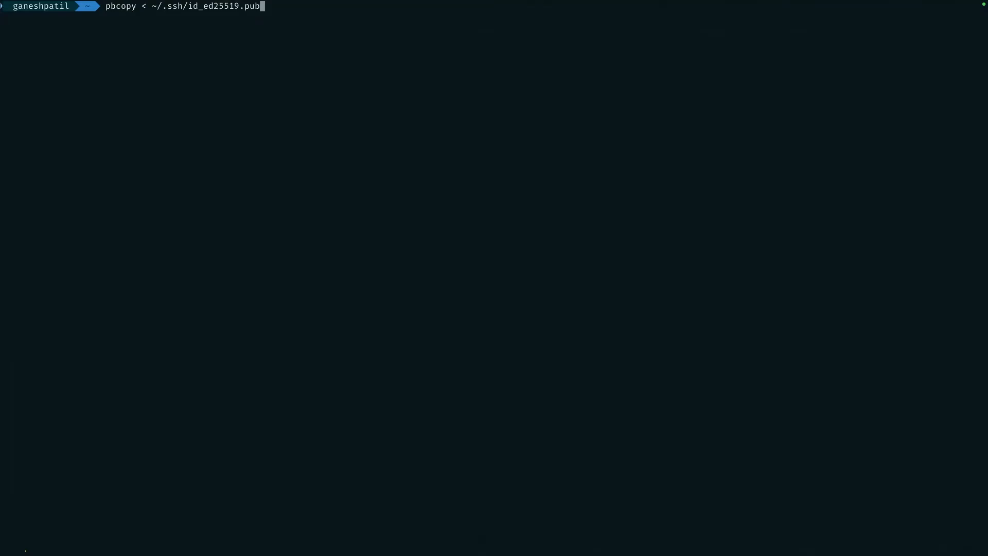
key("BackSpace")
key("BackSpace")
key("BackSpace")
key("BackSpace")
key("BackSpace")
key("BackSpace")
key("BackSpace")
key("BackSpace")
key("BackSpace")
key("BackSpace")
key("BackSpace")
key("BackSpace")
key("BackSpace")
key("BackSpace")
key("BackSpace")
key("BackSpace")
key("BackSpace")
key("BackSpace")
key("BackSpace")
key("BackSpace")
key("BackSpace")
key("BackSpace")
key("BackSpace")
key("BackSpace")
key("BackSpace")
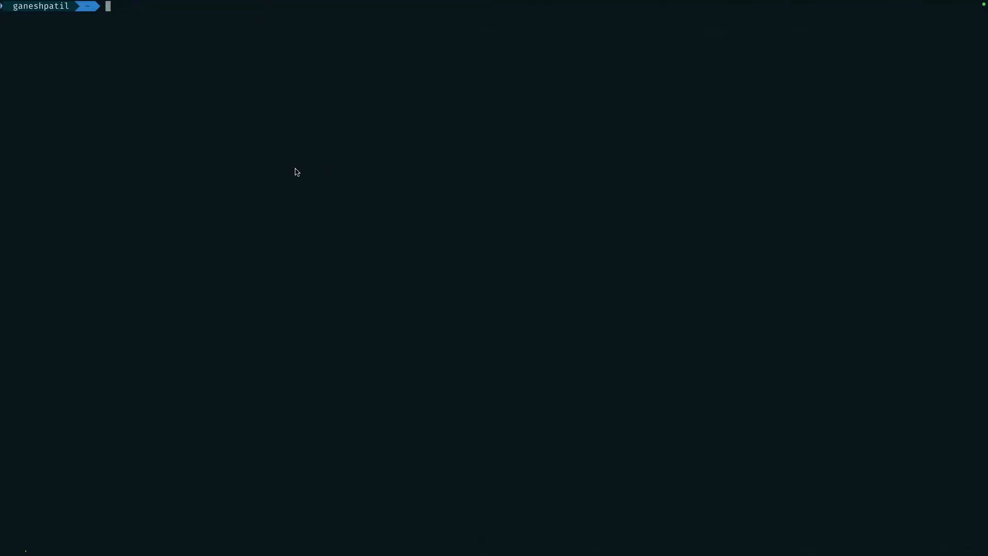
From the GitLab profile, go to Edit profile and the SSH Keys settings
left_click(355, 523)
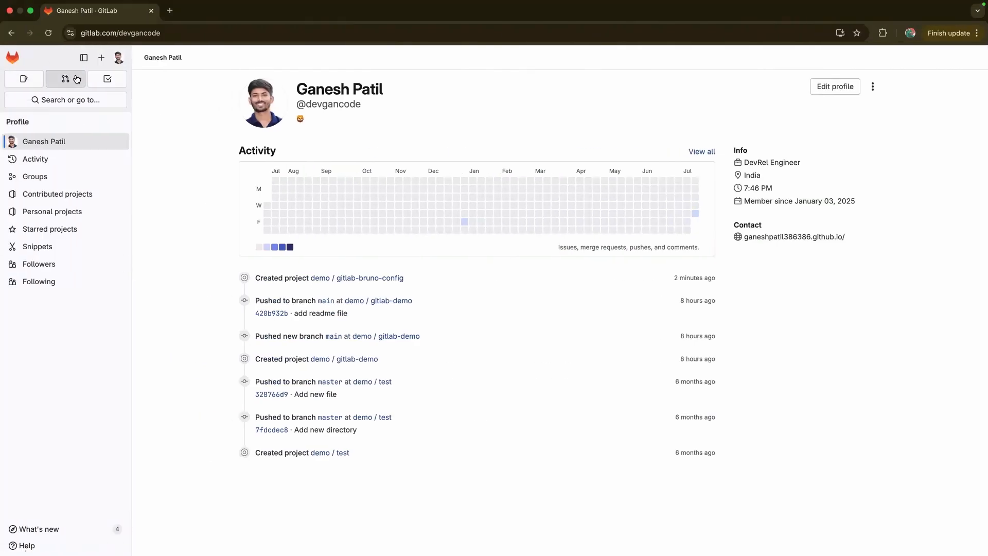
left_click(115, 58)
left_click(238, 111)
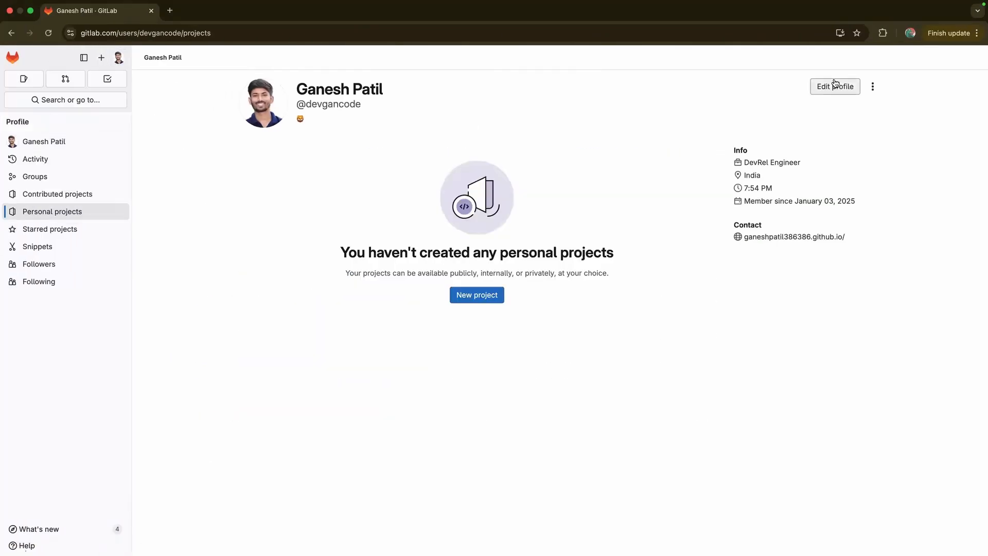
left_click(835, 84)
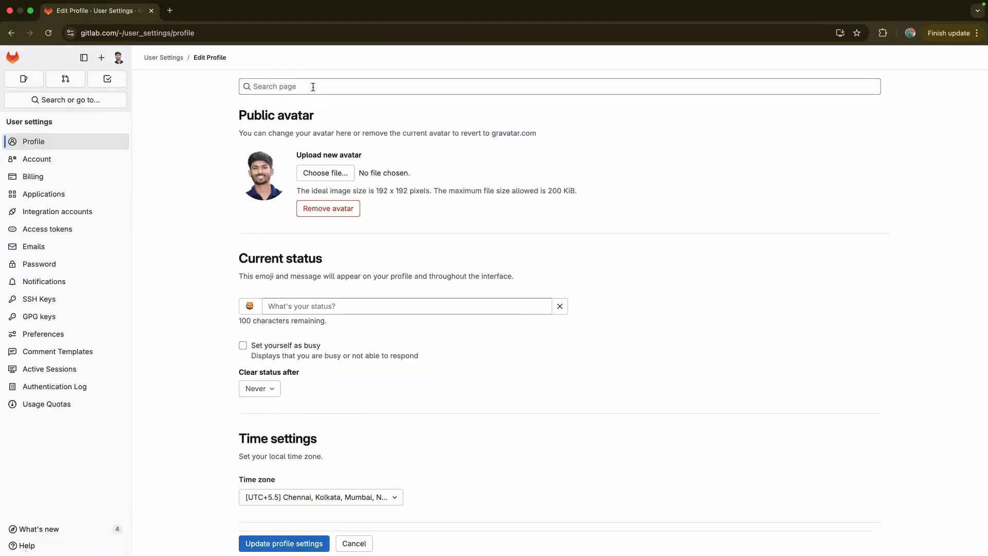
left_click(69, 305)
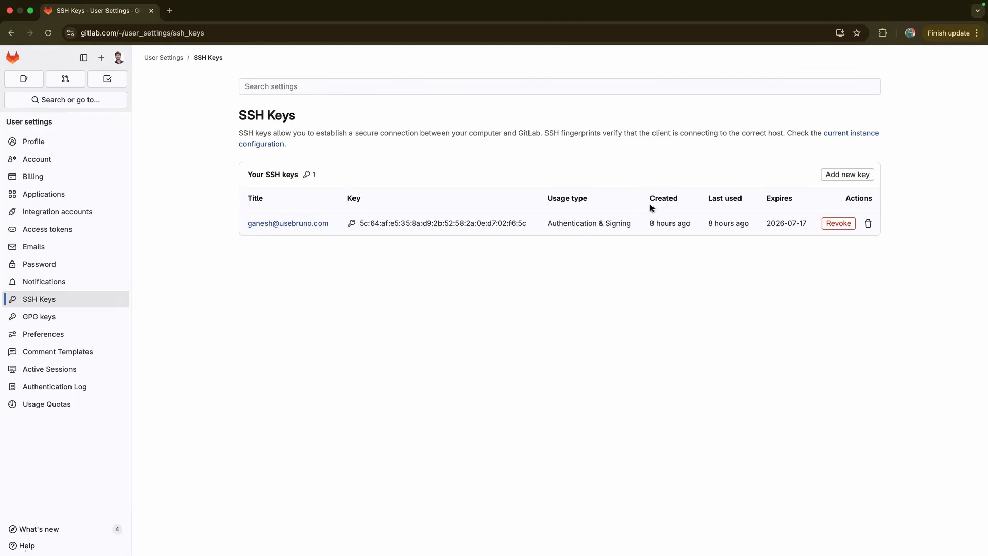
Open the Add new key form and enter pbcopy < ~/.ssh/id_ed25519.pub in the terminal
left_click(835, 175)
left_click(293, 256)
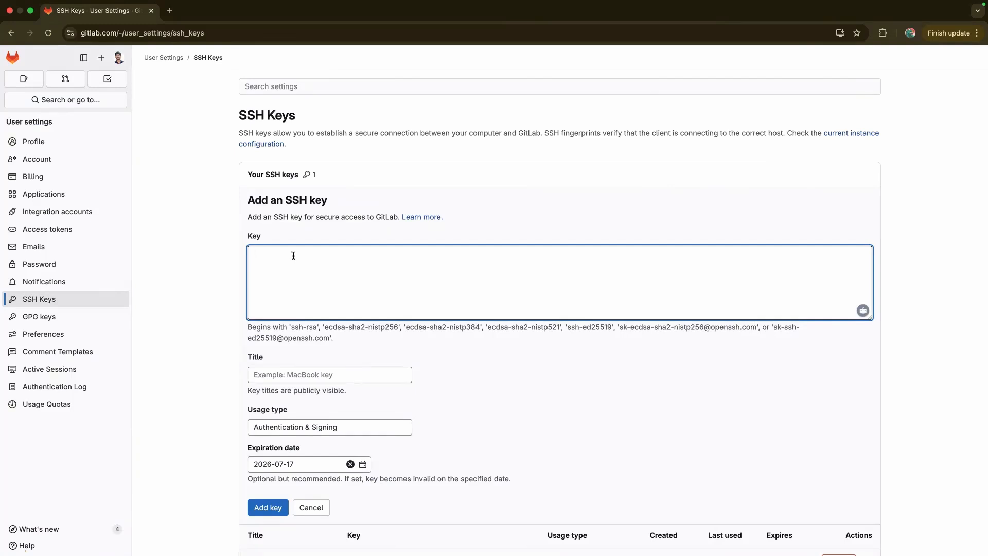
type("content")
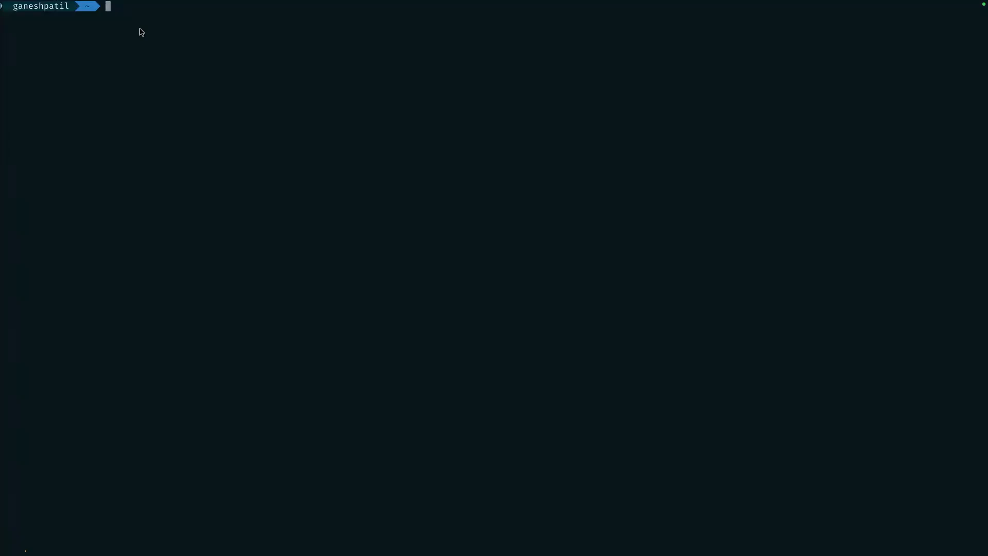
type("pbcopy < ~/.ssh/id_ed25519.pub")
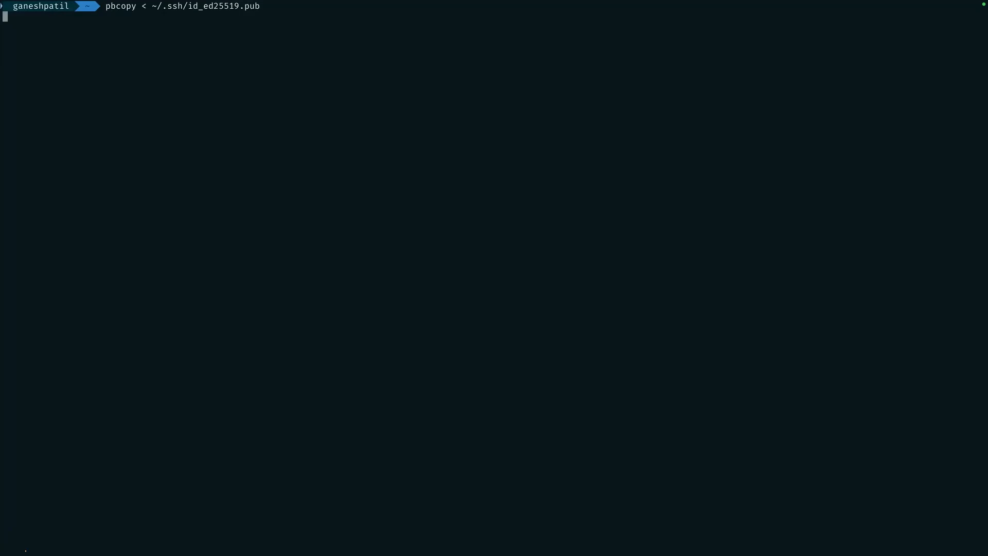
Highlight id_ed25519 in the pbcopy command, then erase the command line
left_click_drag(190, 6, 240, 7)
key("BackSpace")
key("BackSpace")
key("BackSpace")
key("BackSpace")
key("BackSpace")
key("BackSpace")
key("BackSpace")
key("BackSpace")
key("BackSpace")
key("BackSpace")
key("BackSpace")
key("BackSpace")
key("BackSpace")
key("BackSpace")
key("BackSpace")
key("BackSpace")
key("BackSpace")
key("BackSpace")
key("BackSpace")
key("BackSpace")
key("BackSpace")
key("BackSpace")
key("BackSpace")
key("BackSpace")
key("BackSpace")
key("BackSpace")
key("BackSpace")
key("BackSpace")
key("BackSpace")
key("BackSpace")
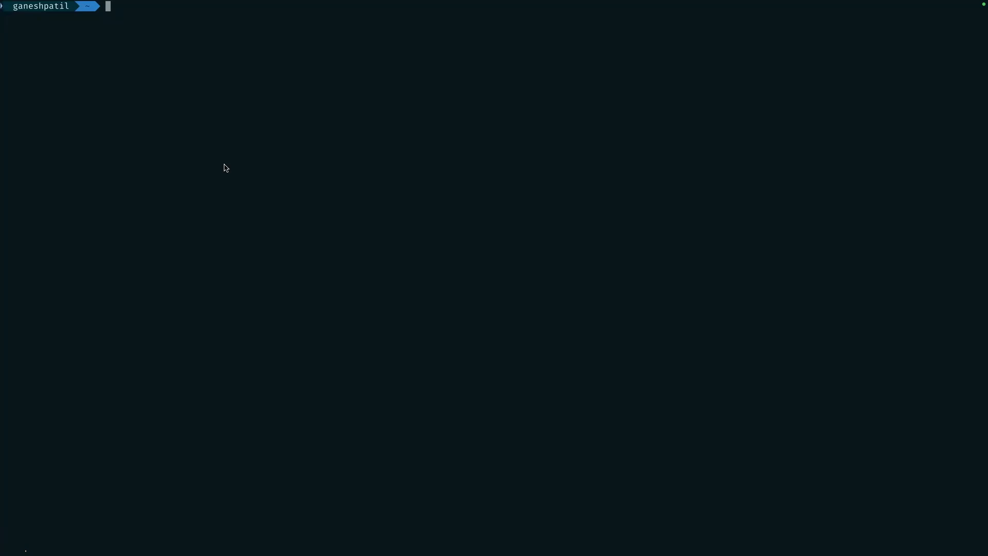
In GitLab's Key field, write 'paste the public key file content here' and fix its typos
key("ctrl+Left")
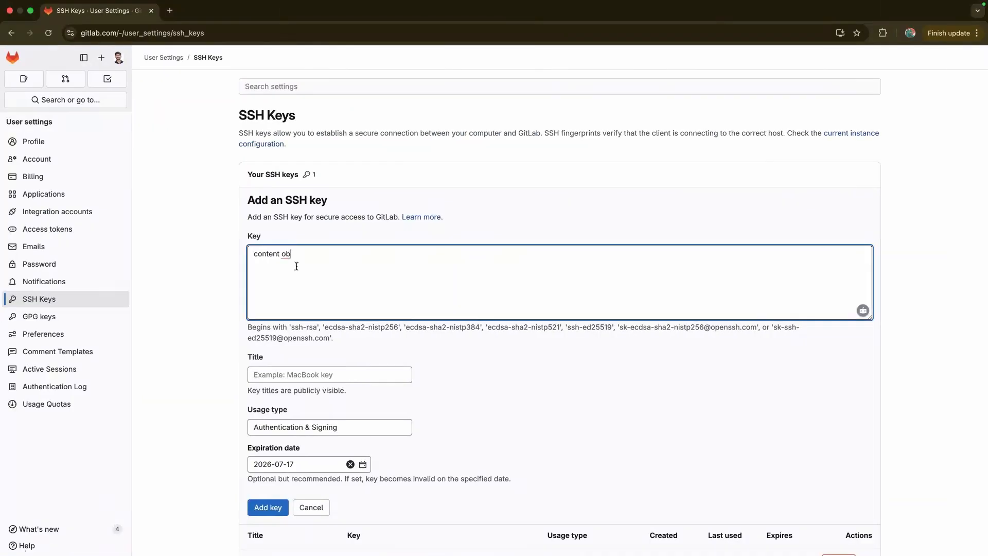
triple_click(294, 256)
type("dpaste the public key ")
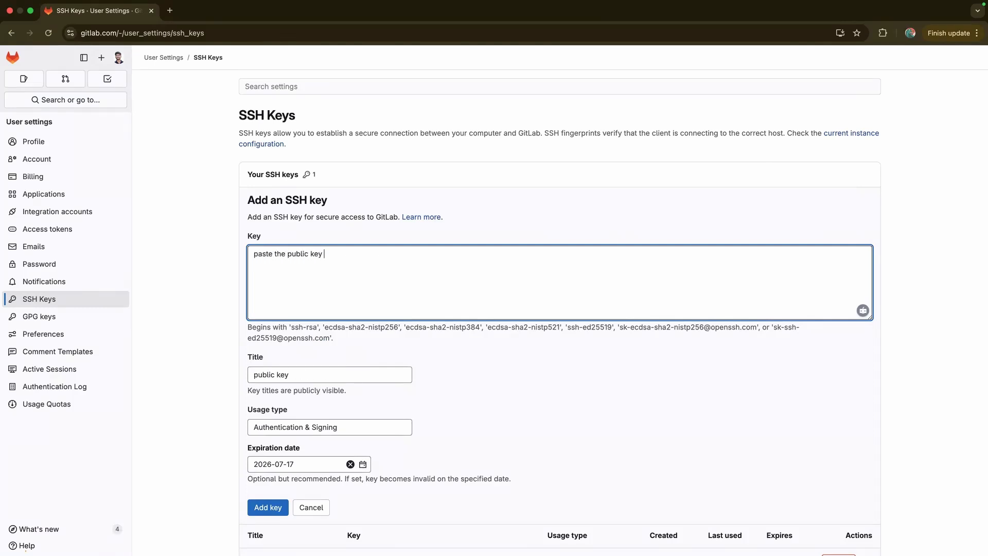
type("file cntent je")
key("BackSpace")
key("BackSpace")
type("here")
left_click(341, 256)
type("o")
left_click(370, 273)
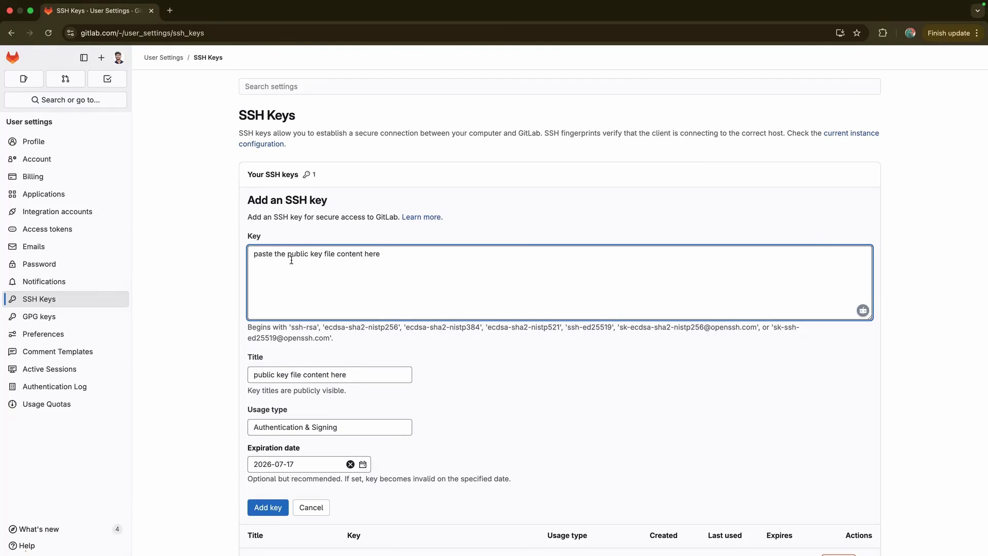
Replace that Key text with the placeholder <ssh-key>
triple_click(352, 255)
type("<>")
type("ssh-key>")
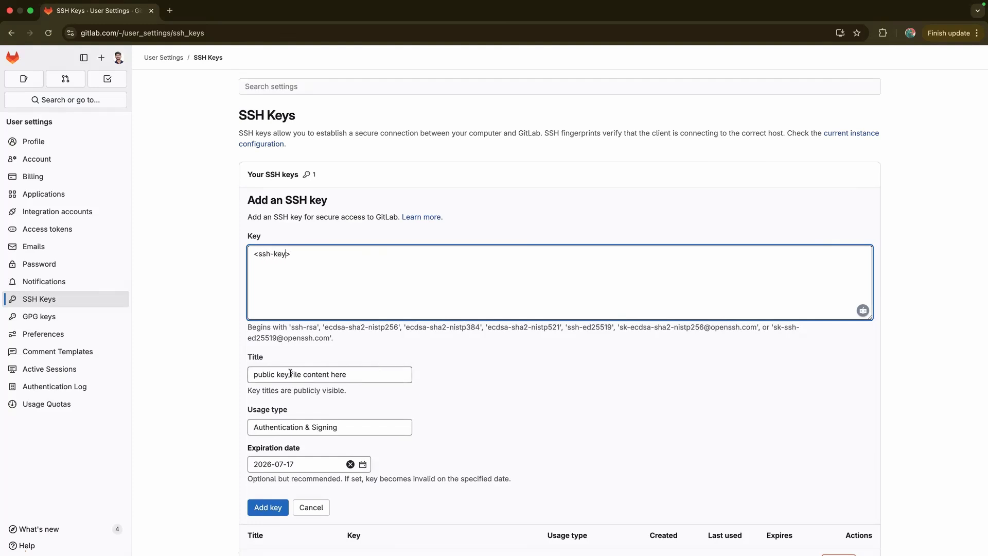
scroll(282, 391, "down", 2)
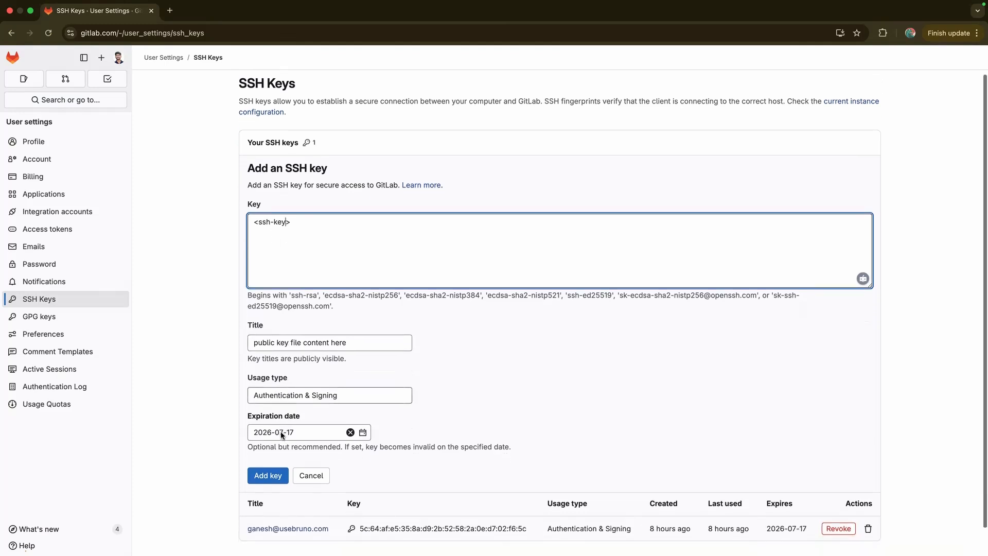
left_click(278, 314)
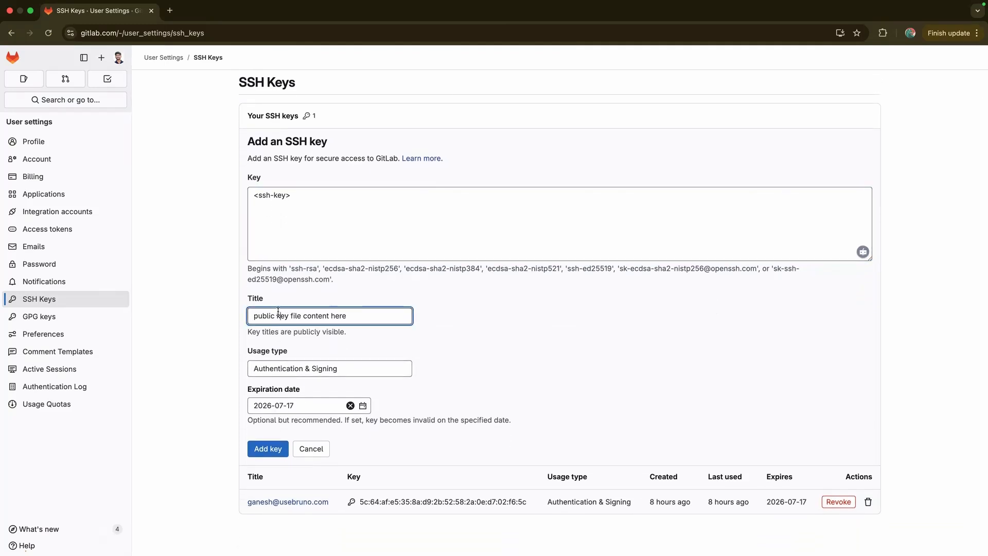
Retitle the new SSH key personal-ssh-key
triple_click(287, 313)
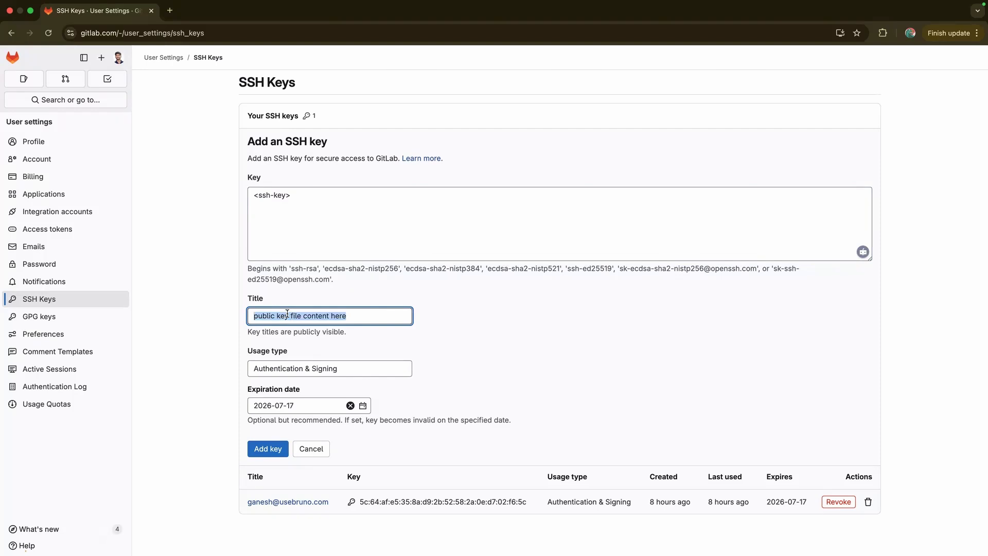
key("BackSpace")
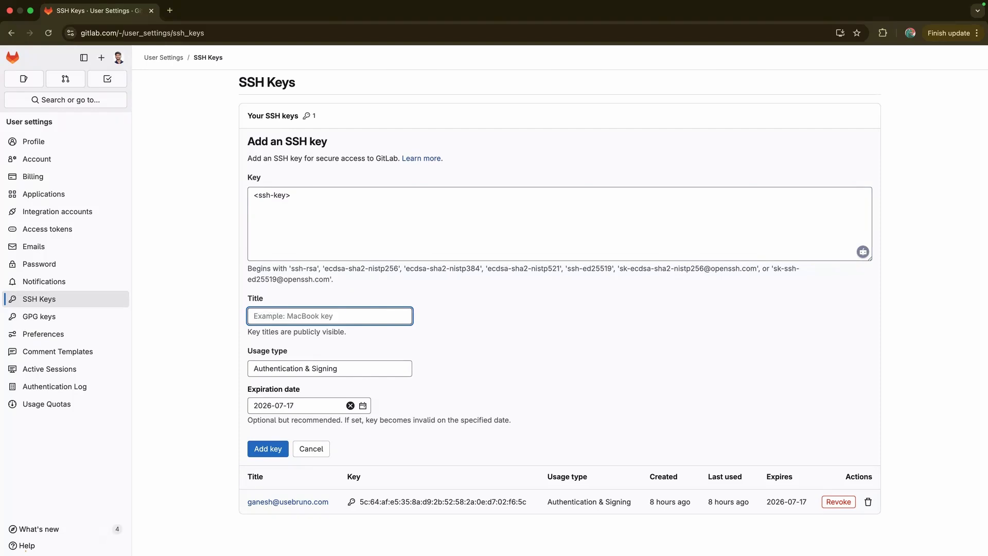
type("personal-ssh-key")
double_click(282, 318)
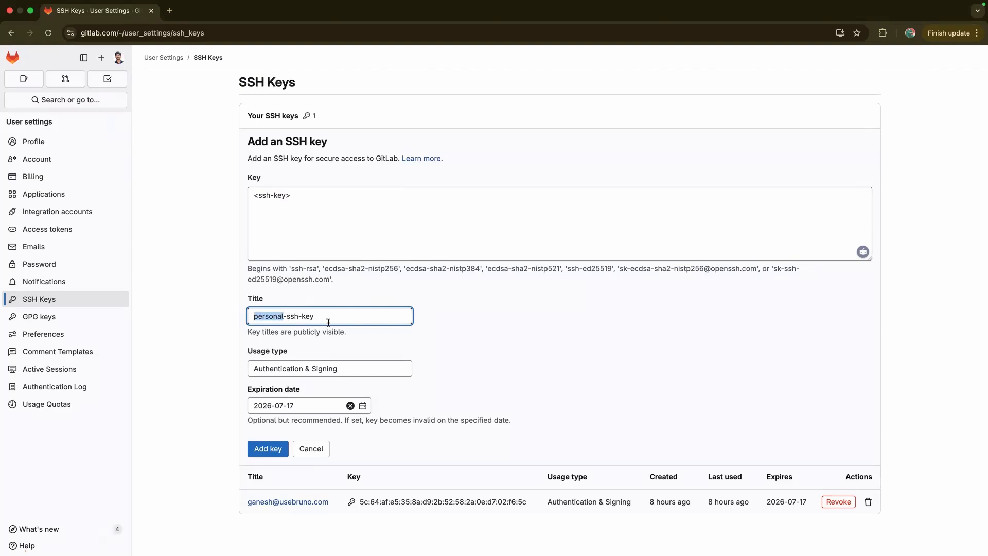
double_click(316, 318)
Clear the key's expiration date and go back to the Edit Profile page
scroll(242, 394, "down", 1)
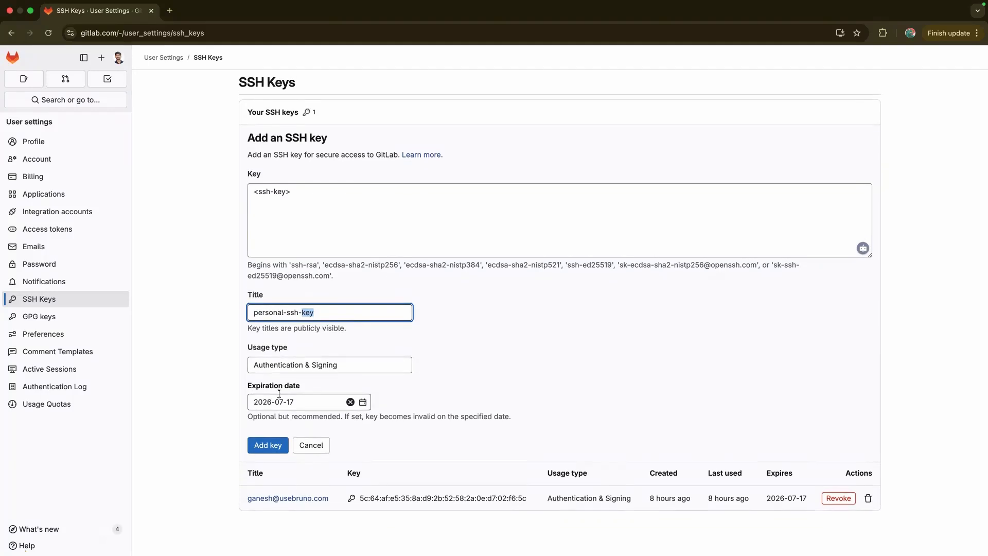
left_click(351, 402)
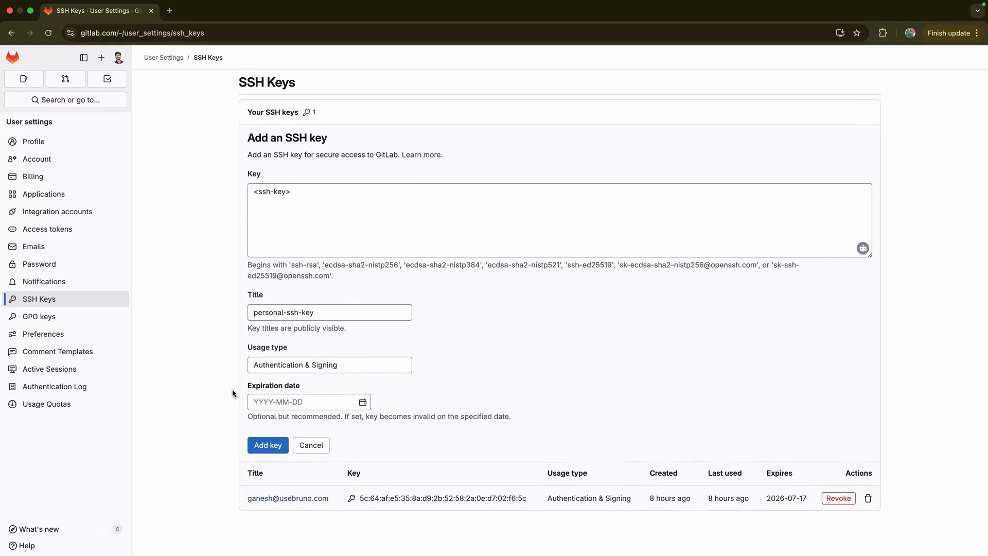
key("super+bracketleft")
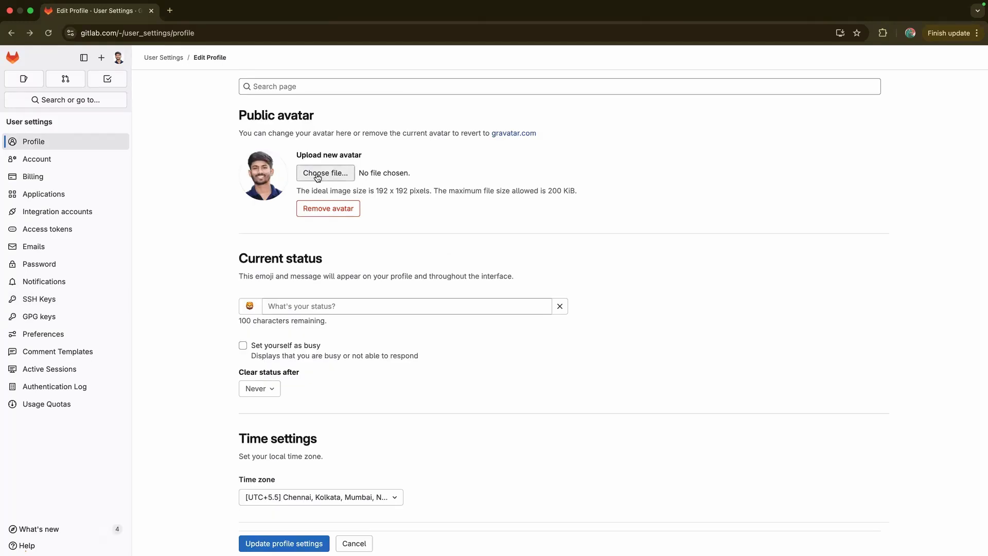
Revisit the SSH keys page and profile settings, then return to the GitLab home page
key("super+bracketright")
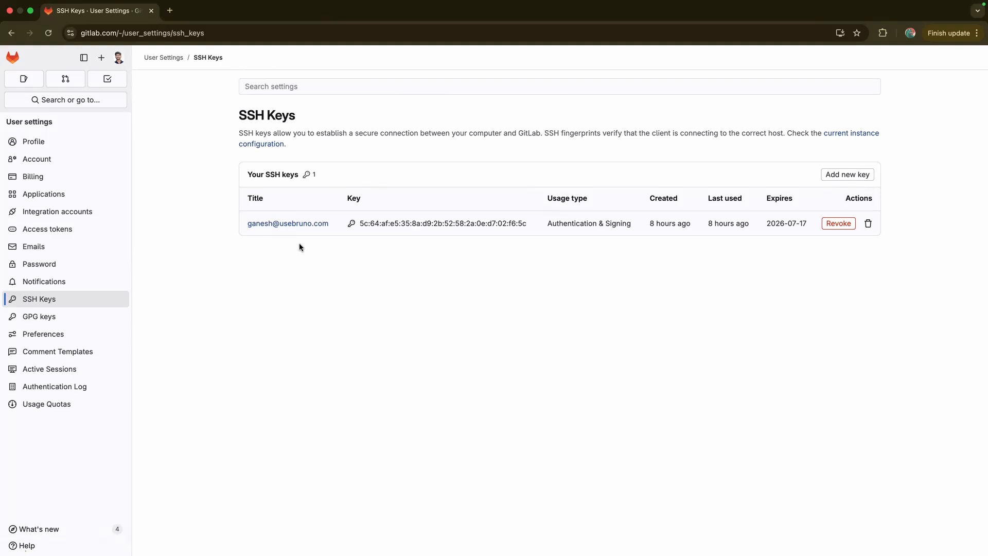
left_click(70, 141)
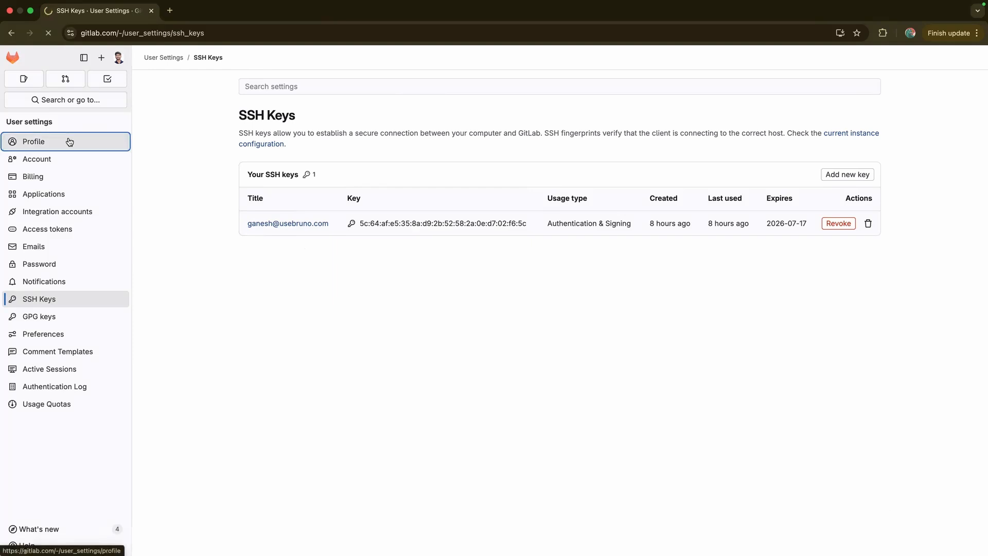
left_click(12, 57)
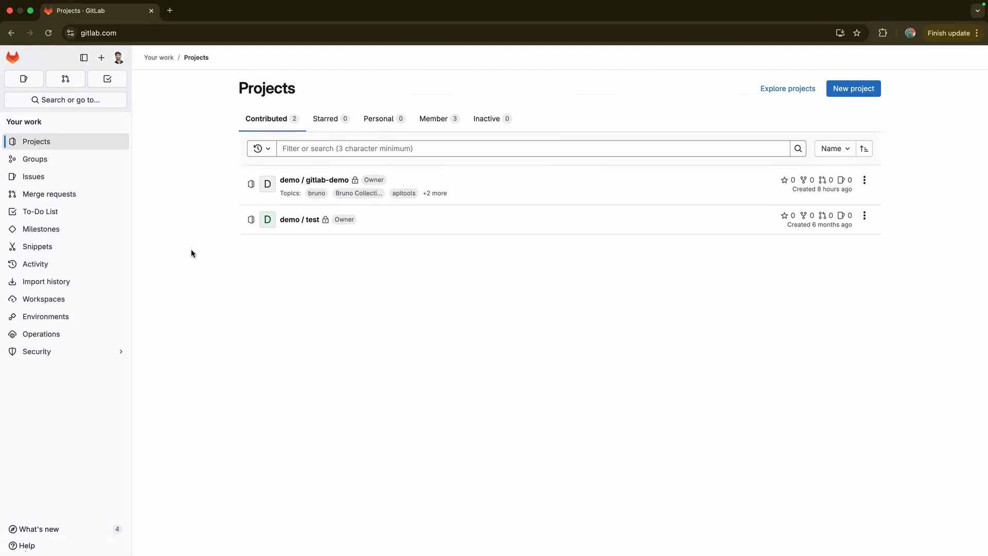
Look at the blank-project form and the gitlab-demo project, then return to Projects
left_click(853, 88)
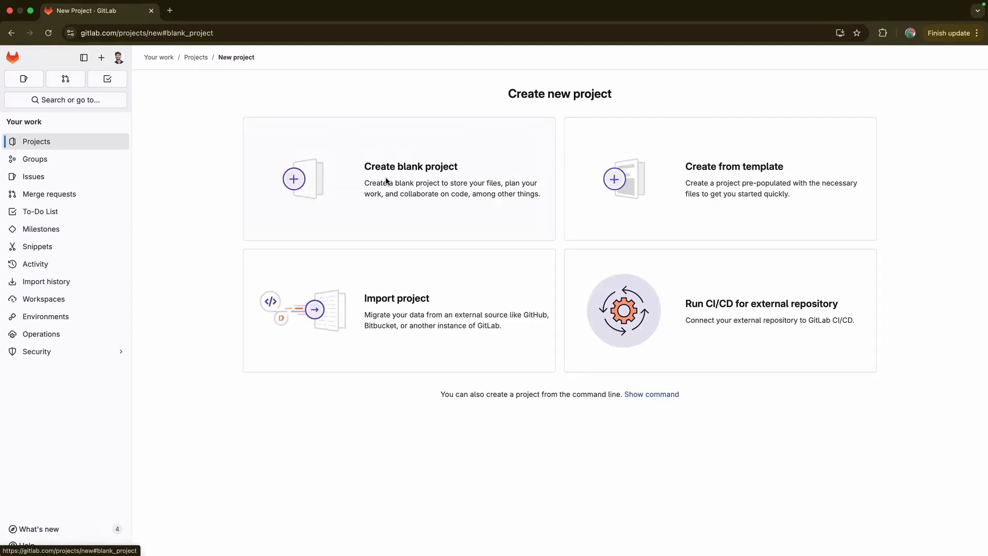
left_click(387, 181)
left_click(268, 143)
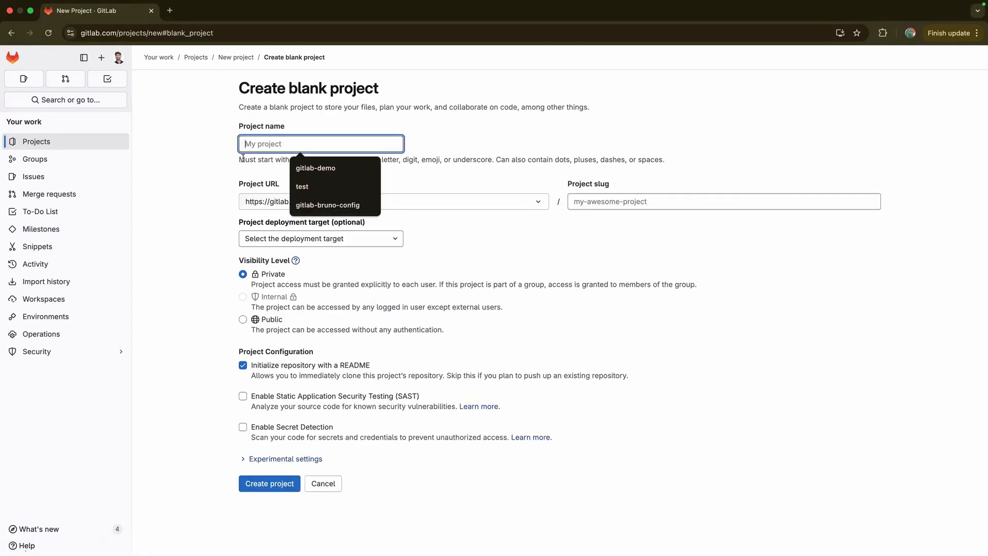
left_click(188, 347)
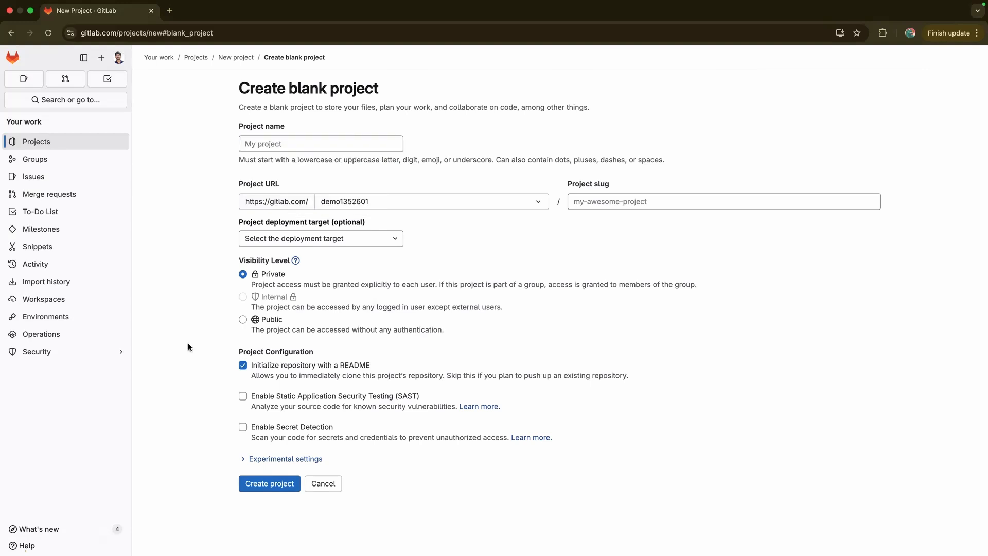
key("super+bracketleft")
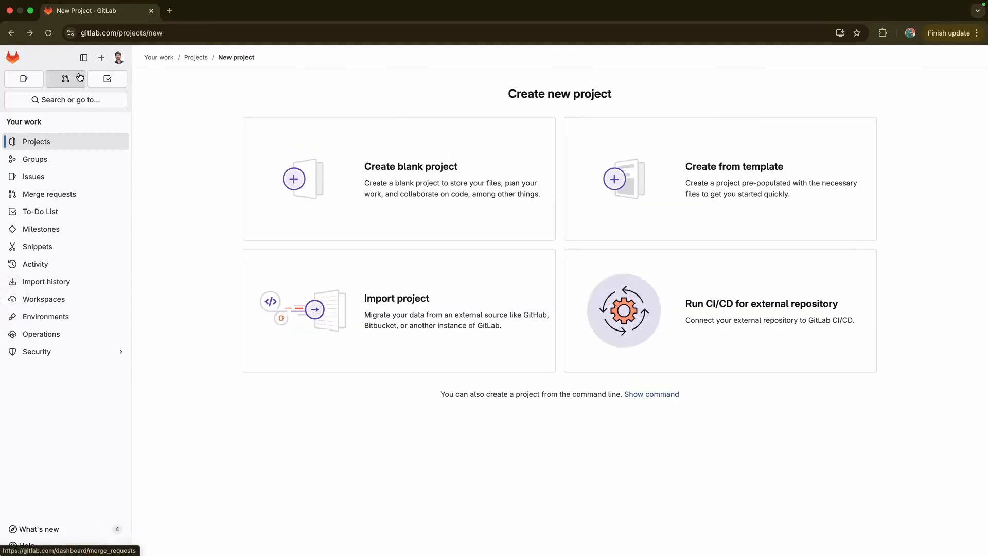
key("super+bracketleft")
left_click(328, 180)
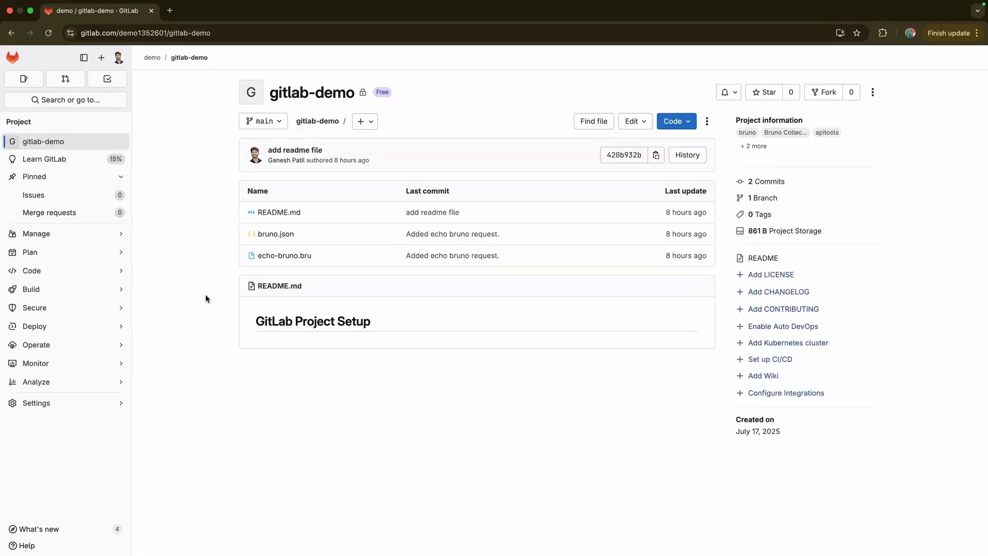
key("super+bracketleft")
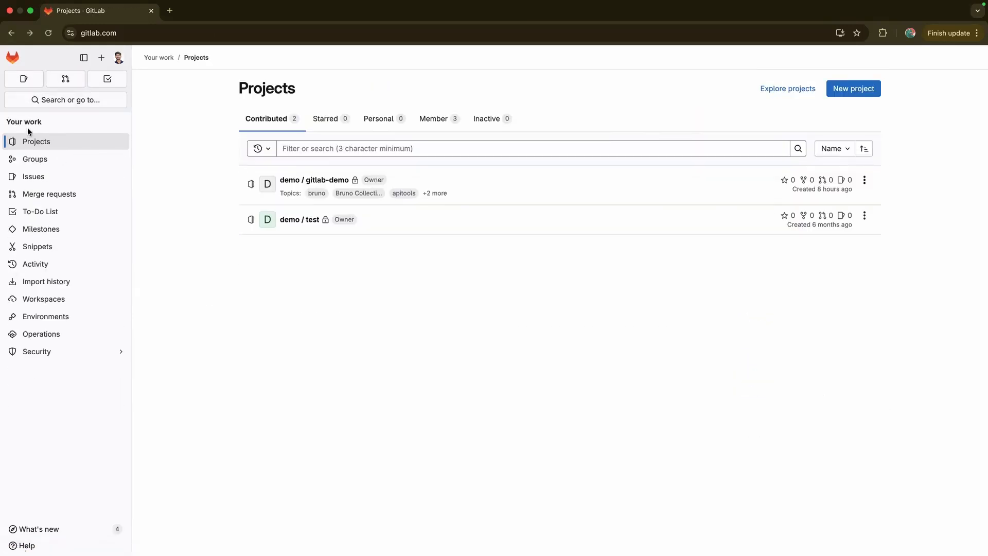
Create the blank project gitlab-config-bruno with a different namespace, Public visibility, and no README
left_click(14, 58)
left_click(854, 89)
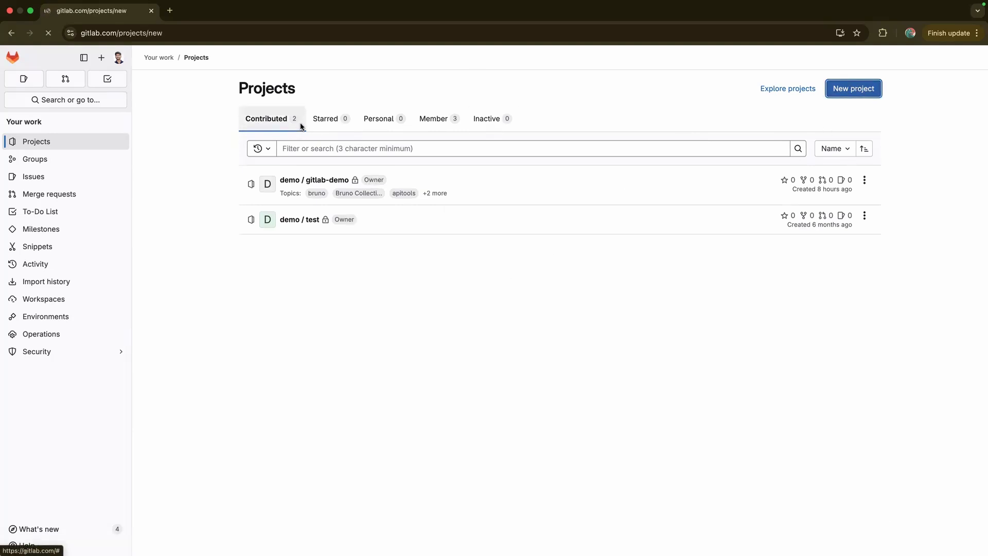
left_click(373, 178)
left_click(292, 147)
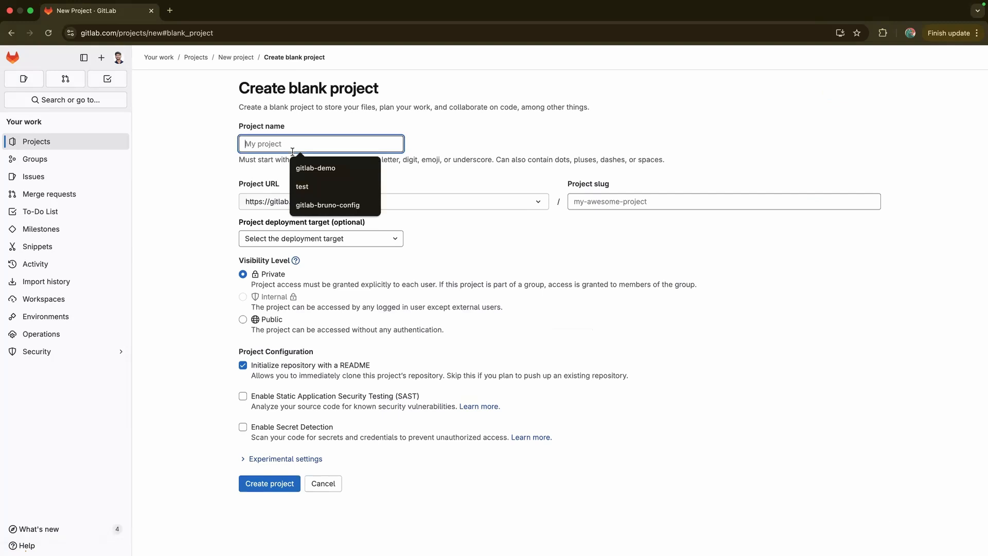
type("gitlab")
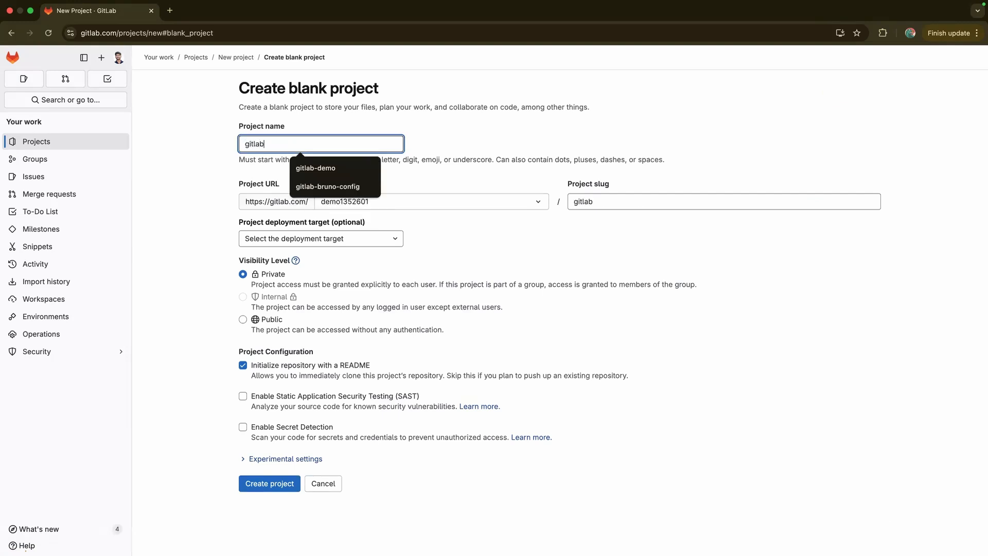
type("-")
type("config-bruno")
left_click(431, 201)
left_click(454, 243)
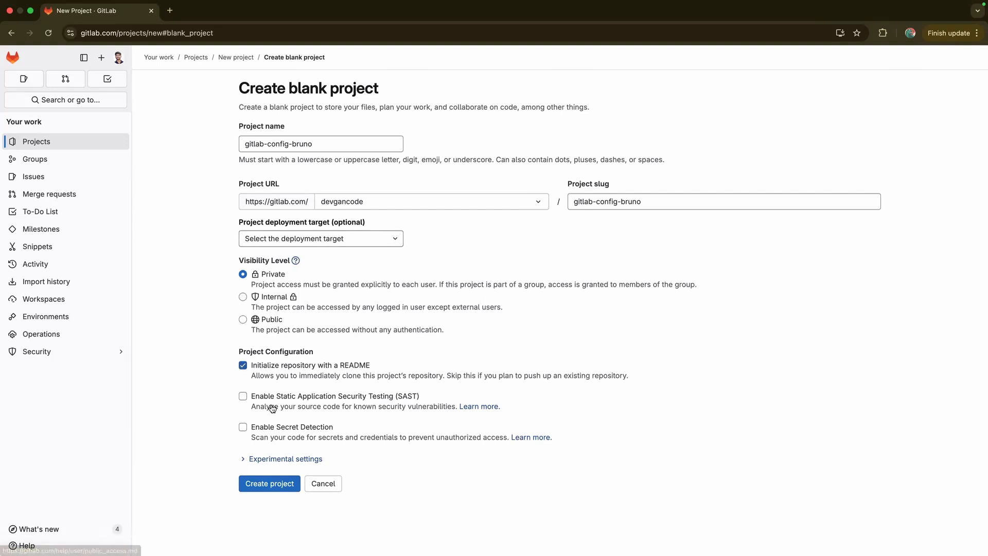
left_click(242, 320)
left_click(243, 366)
left_click(267, 489)
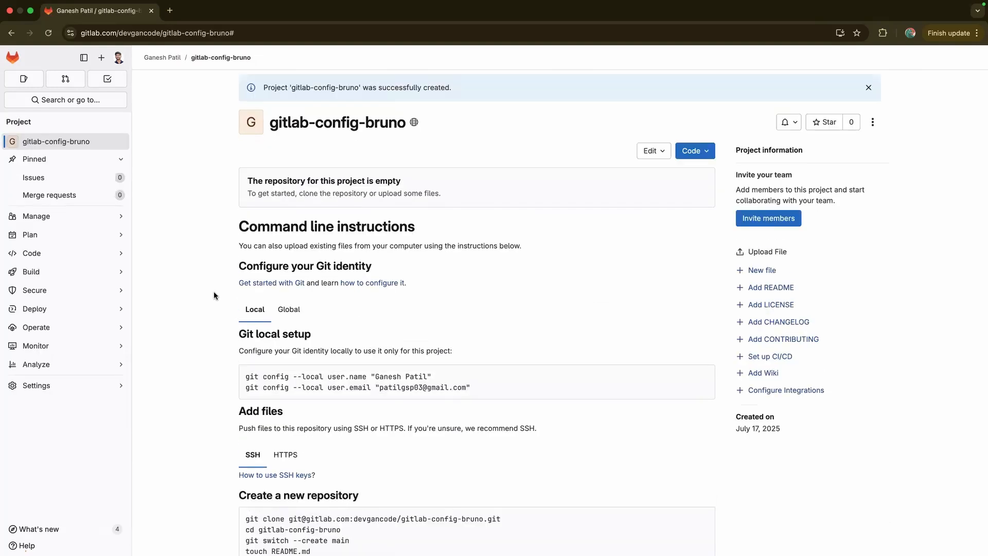
Copy the project's SSH clone address from the Code menu
left_click(694, 150)
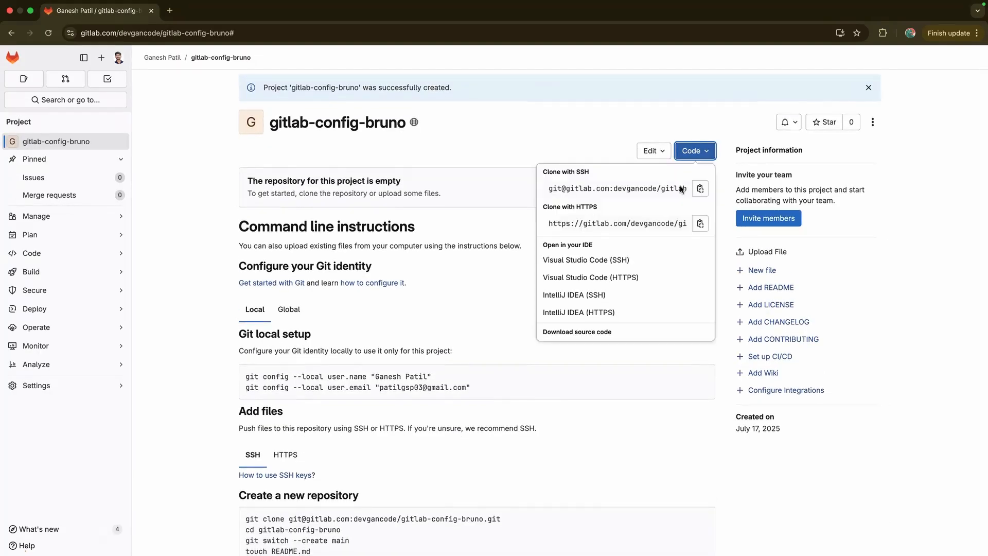
left_click(701, 190)
left_click(695, 151)
left_click(674, 189)
left_click(701, 189)
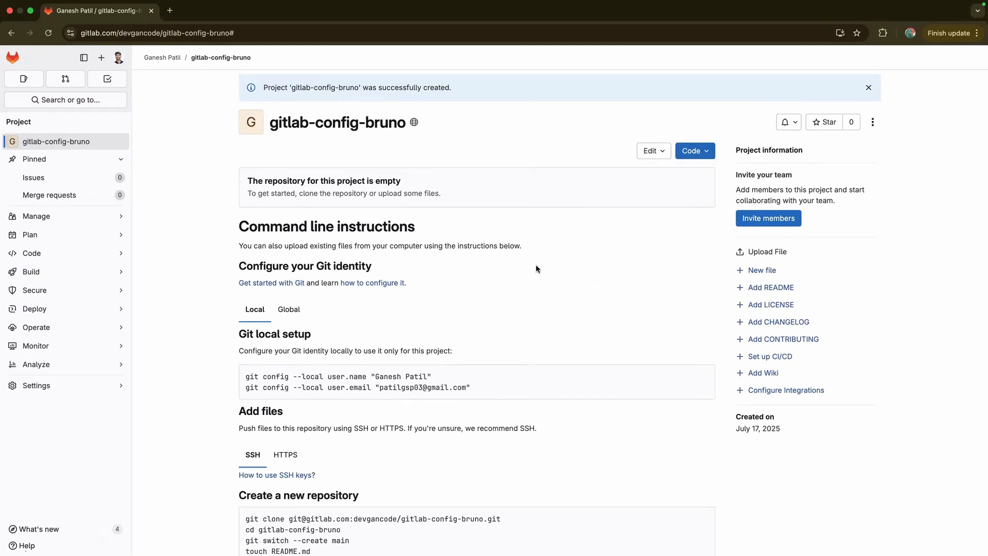
scroll(536, 269, "down", 5)
scroll(534, 271, "down", 2)
Launch Bruno from the app launcher search
key("super+space")
type("bruno")
key("Return")
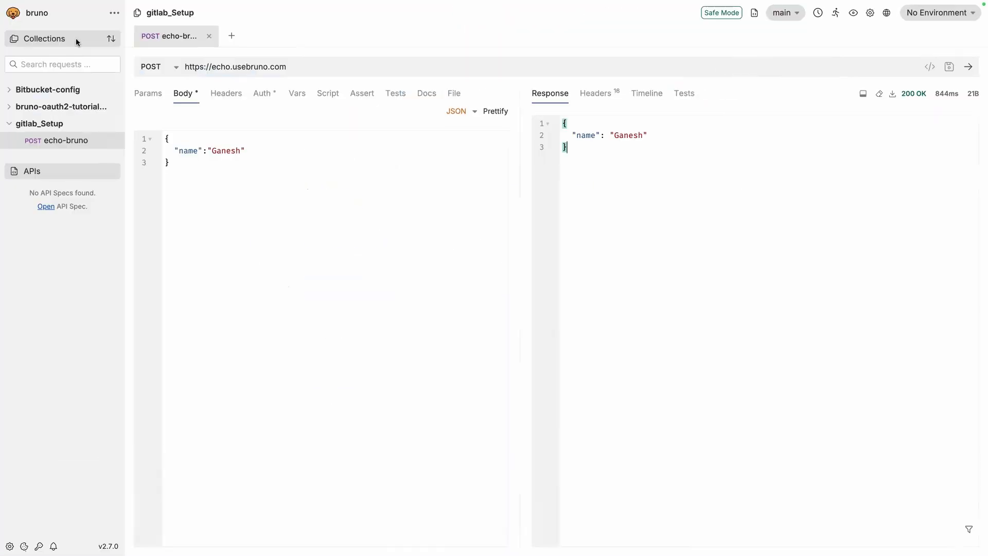
Close the Bitbucket-config, oauth2 tutorial and gitlab_Setup collections
left_click(68, 124)
left_click(114, 90)
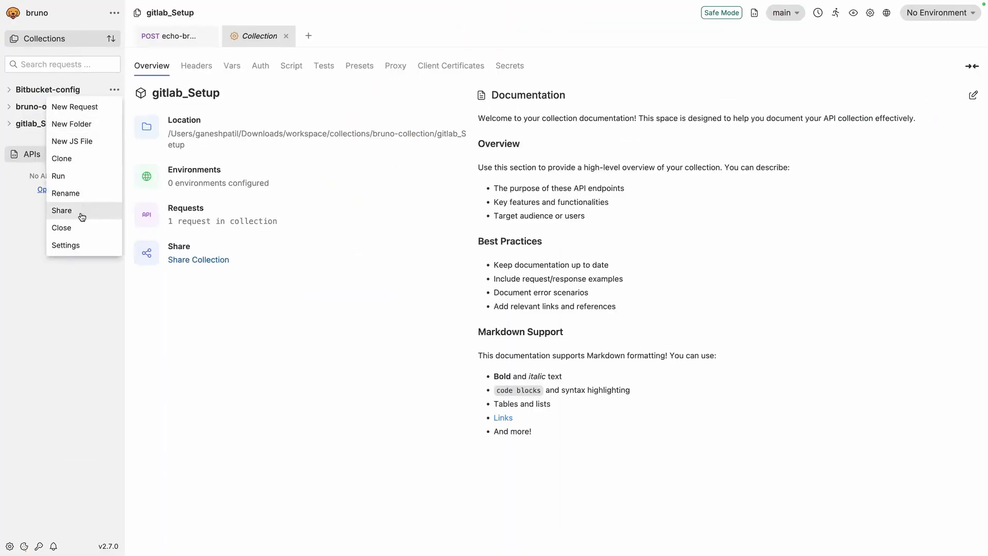
left_click(66, 227)
left_click(605, 165)
left_click(114, 89)
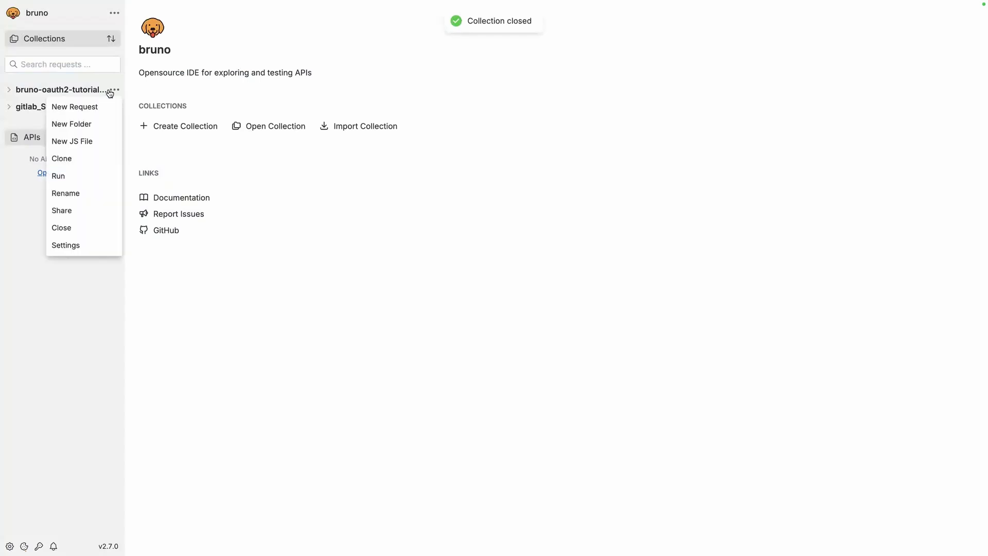
left_click(97, 227)
left_click(115, 90)
left_click(100, 227)
key("Return")
left_click(113, 13)
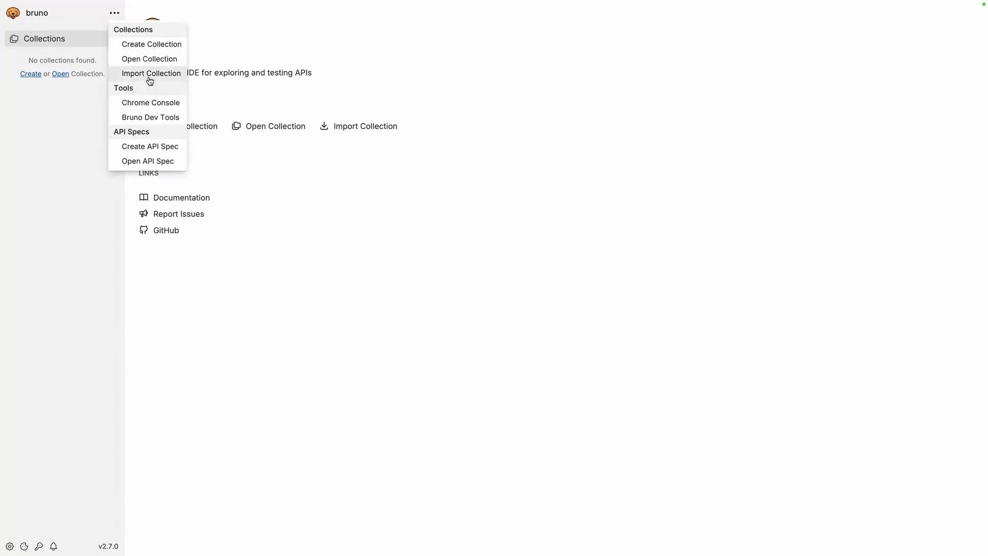
Start a new collection named gitlab-config-bruno and browse for its storage location
left_click(150, 74)
left_click(207, 56)
left_click(114, 16)
left_click(133, 44)
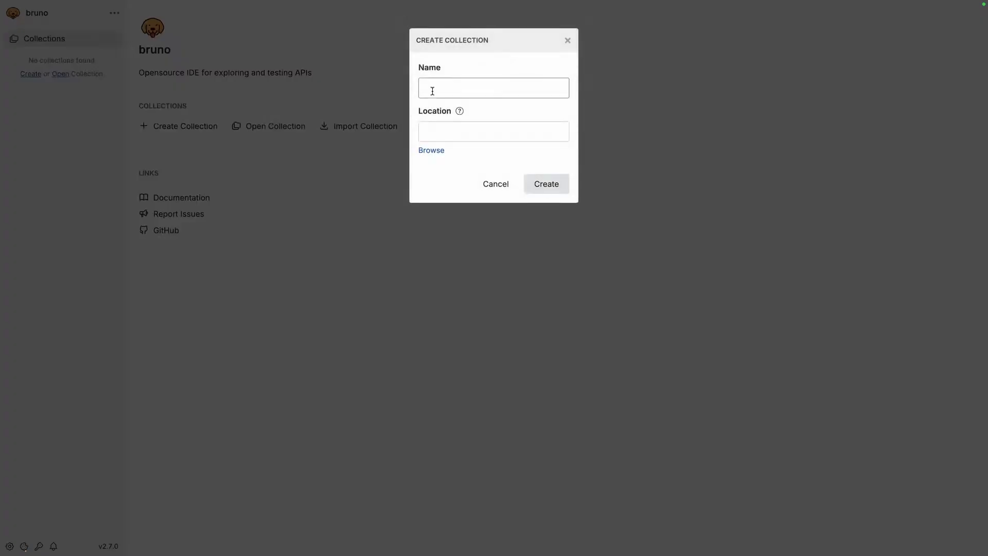
type("gitlab-co")
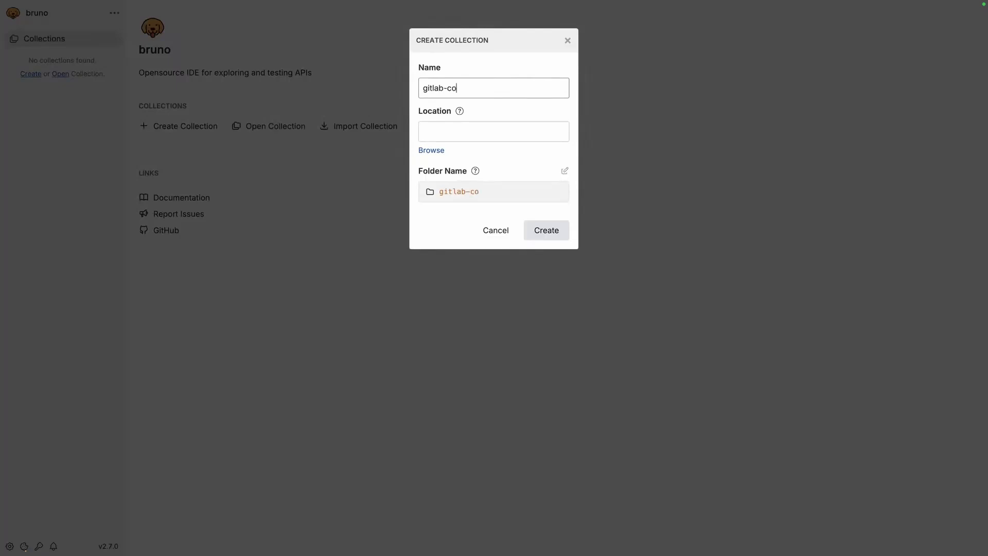
type("nfig-bruno")
left_click(435, 129)
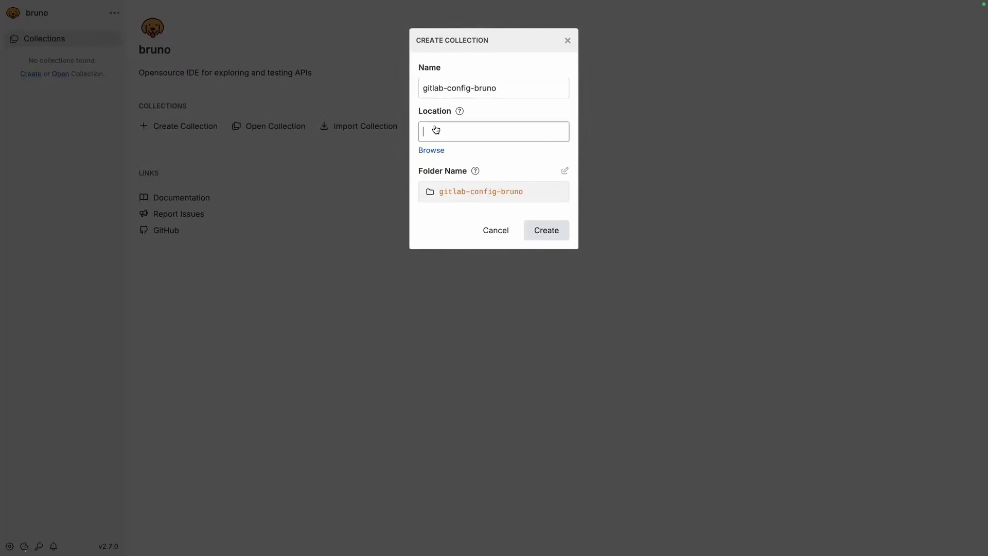
scroll(447, 288, "down", 5)
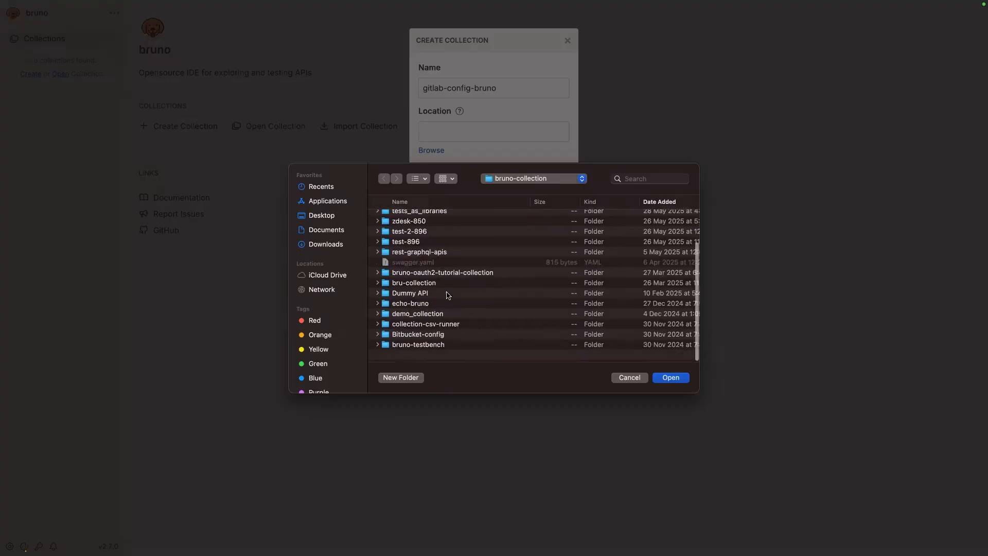
left_click(670, 378)
left_click(536, 232)
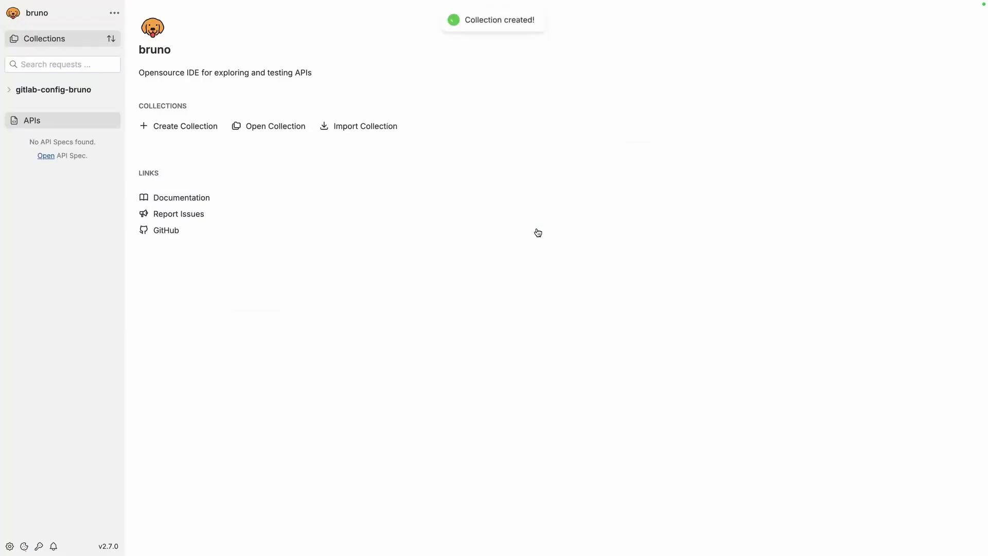
left_click(114, 91)
left_click(103, 106)
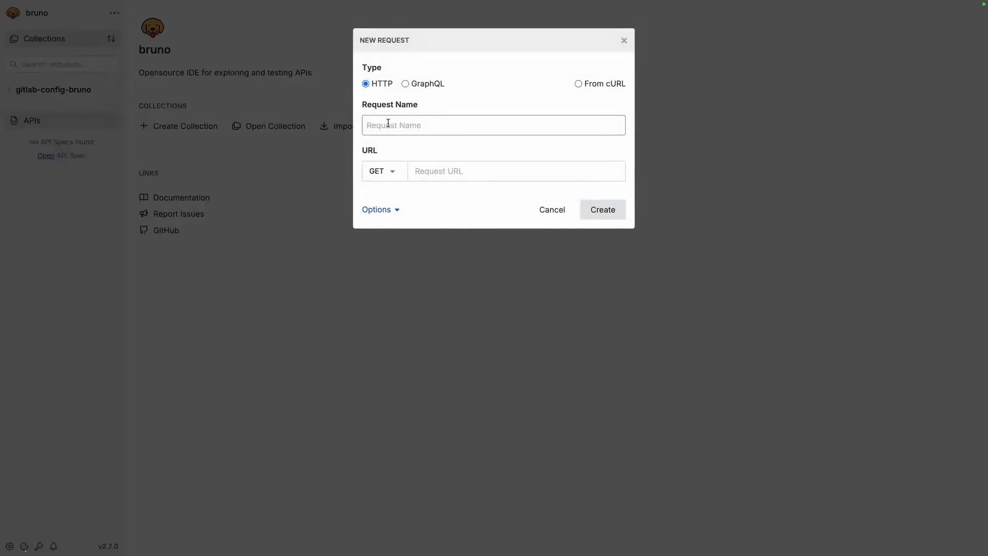
left_click(382, 169)
left_click(380, 207)
left_click(380, 124)
type("gitlab-req")
left_click(450, 170)
type("htt")
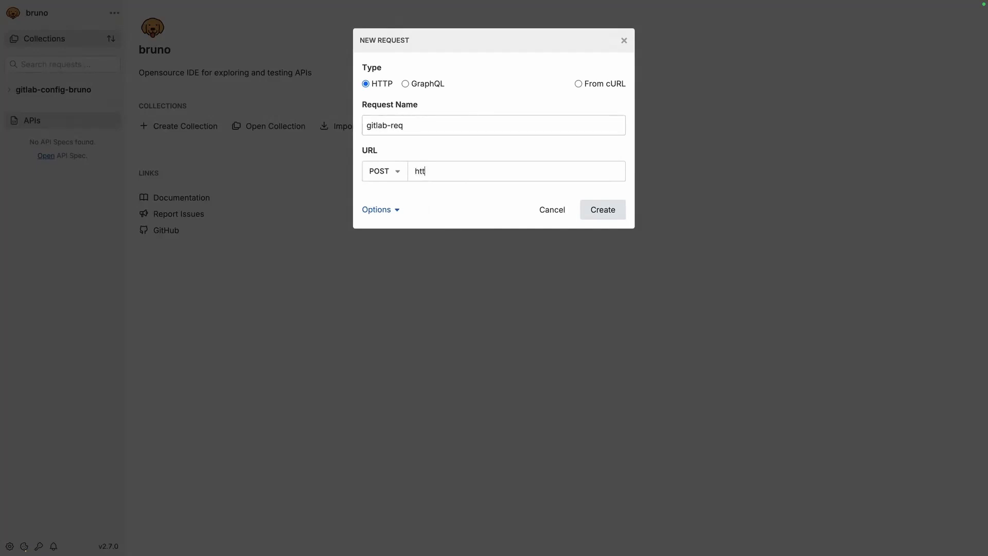
type("ps://echo.usebruno.com")
left_click(603, 214)
left_click(607, 234)
Give gitlab-req a JSON body {"name":"Bruno"}, then save and send it
left_click(302, 66)
key("super+Return")
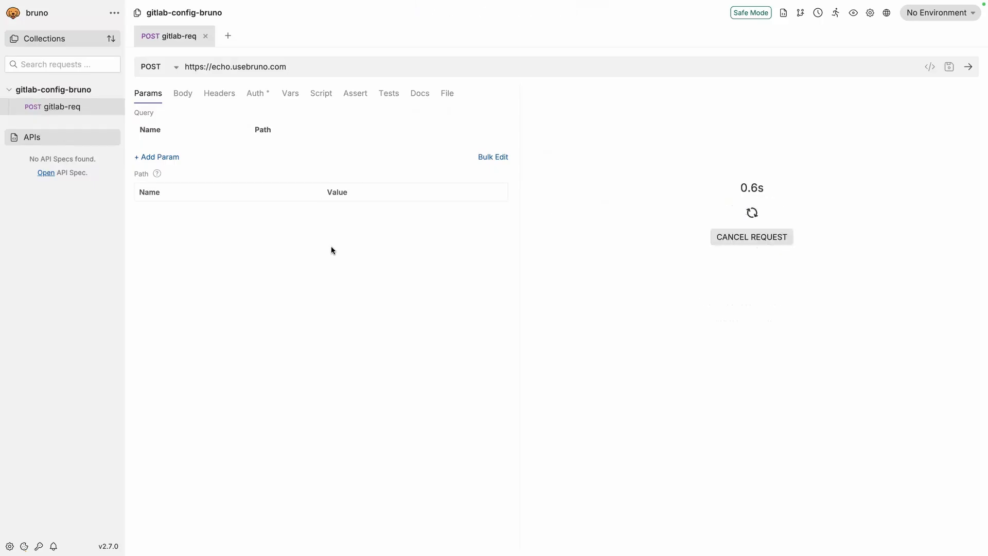
left_click(182, 94)
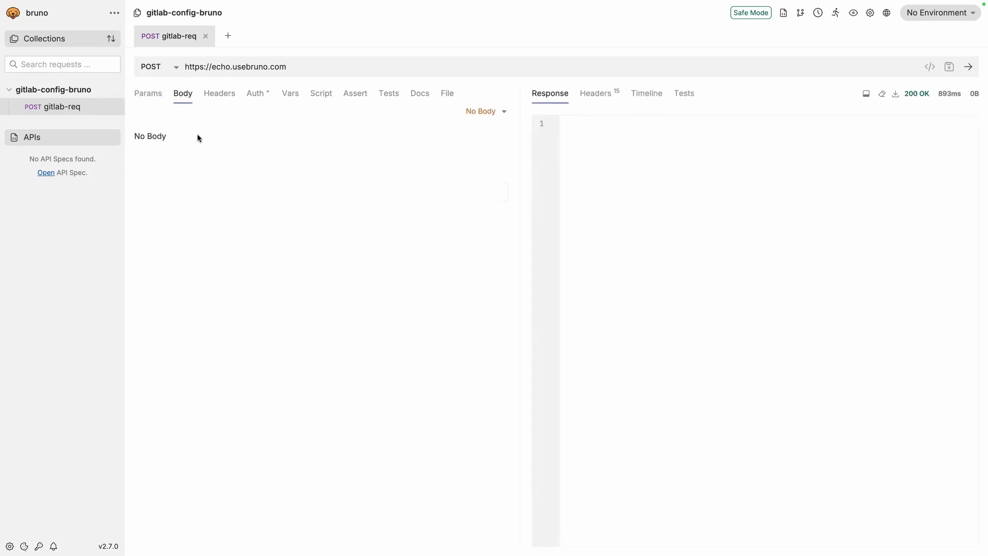
left_click(474, 118)
left_click(446, 192)
type("{")
key("Return")
type("\"name\":\"Bruno\"")
key("super+s")
key("super+Return")
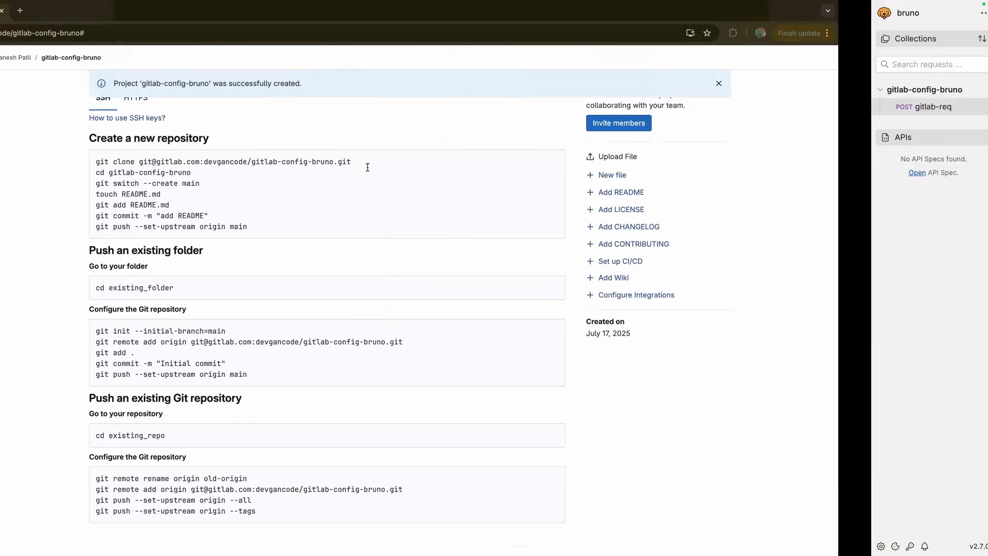
Switch over to the Terminal space with its empty home prompt
key("ctrl+Right")
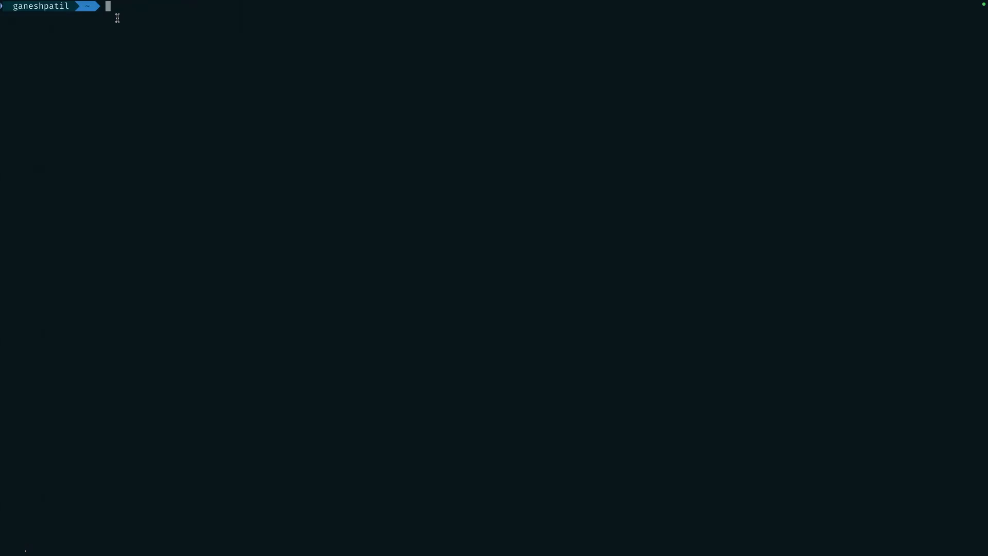
type("ssh _")
key("BackSpace")
type("-T")
key("Right")
key("Return")
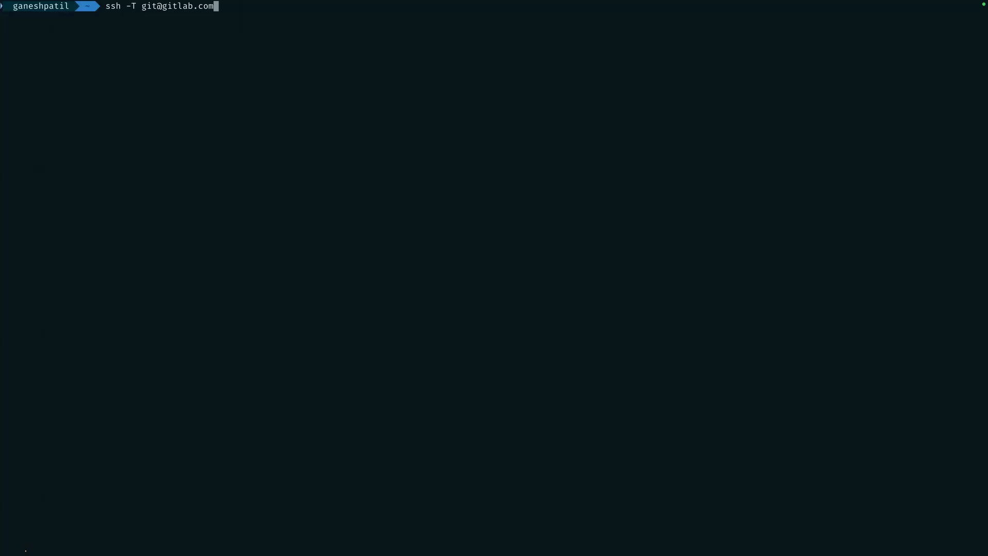
key("Return")
key("ctrl+Left")
key("ctrl+Left")
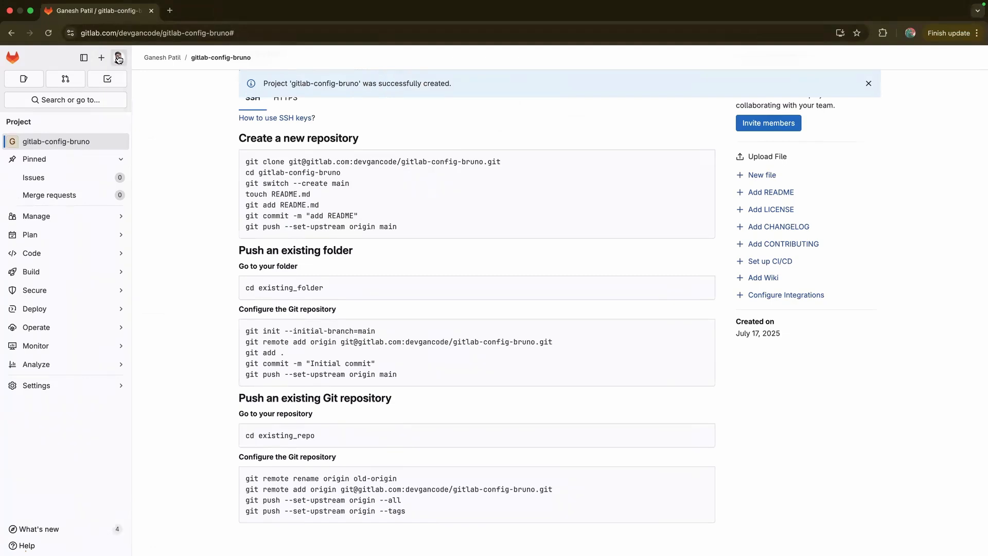
left_click(170, 11)
type("git")
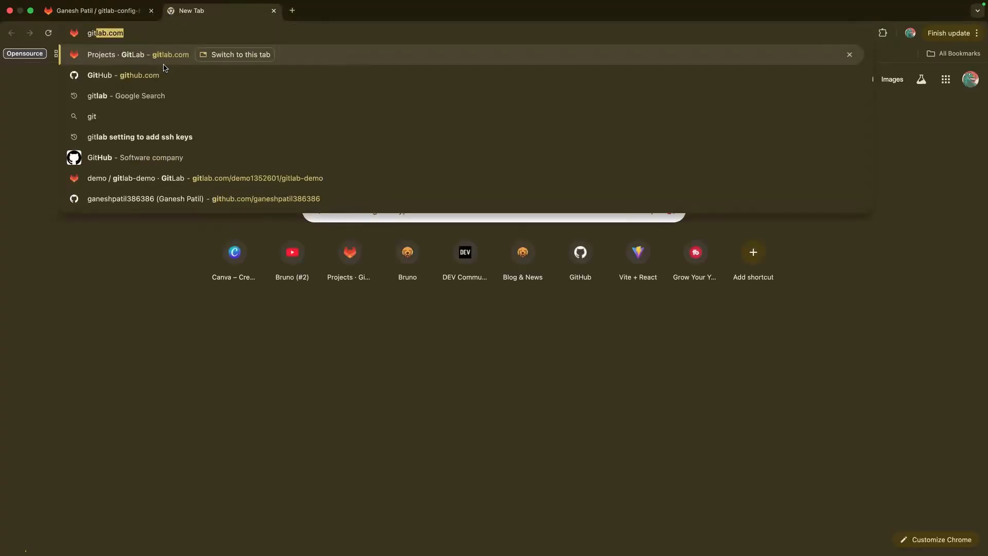
left_click(141, 39)
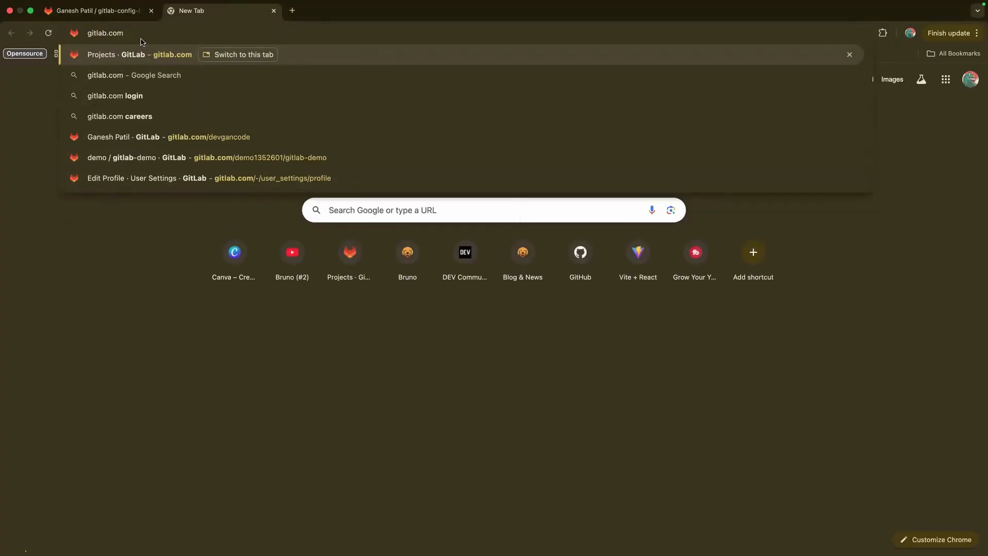
type("/dev")
key("Return")
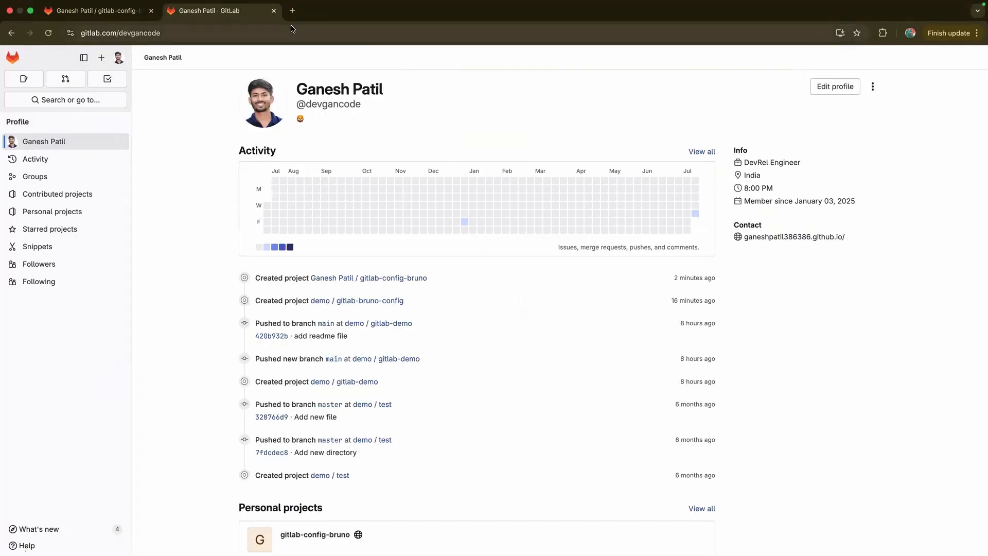
left_click(274, 11)
key("ctrl+Right")
key("ctrl+Right")
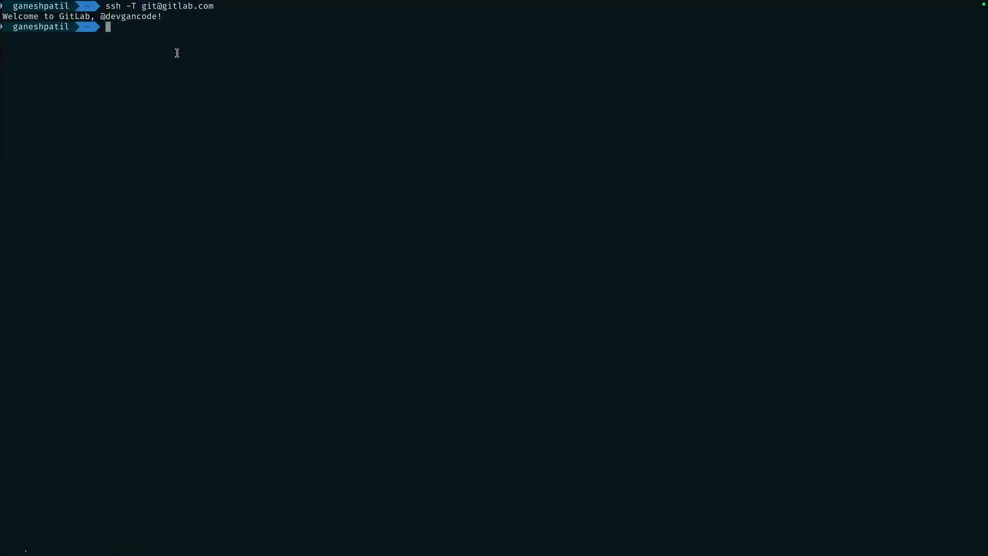
Switch from Terminal back to Bruno's gitlab-req request
key("ctrl+Left")
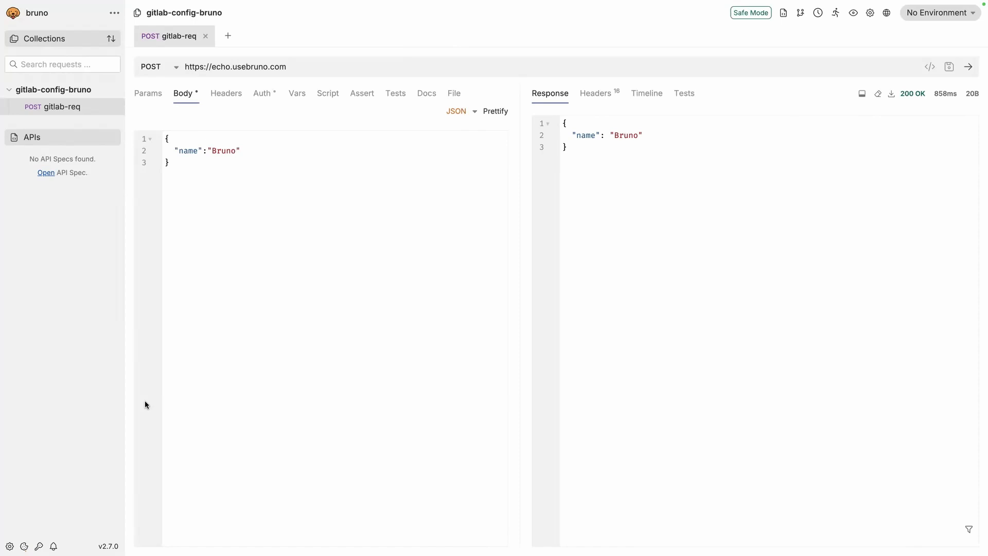
Initialize a Git repository for the collection and begin adding a remote named origin
left_click(801, 16)
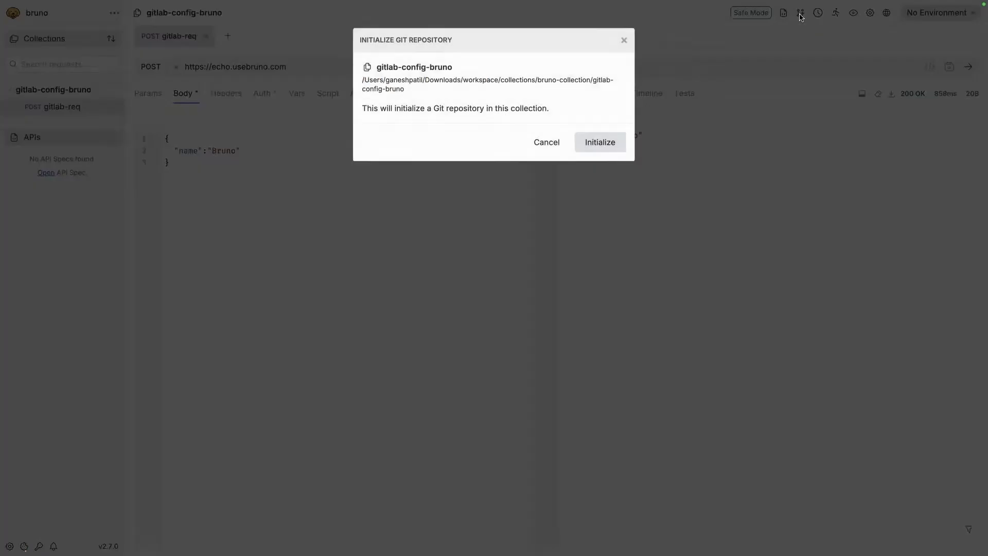
left_click(593, 150)
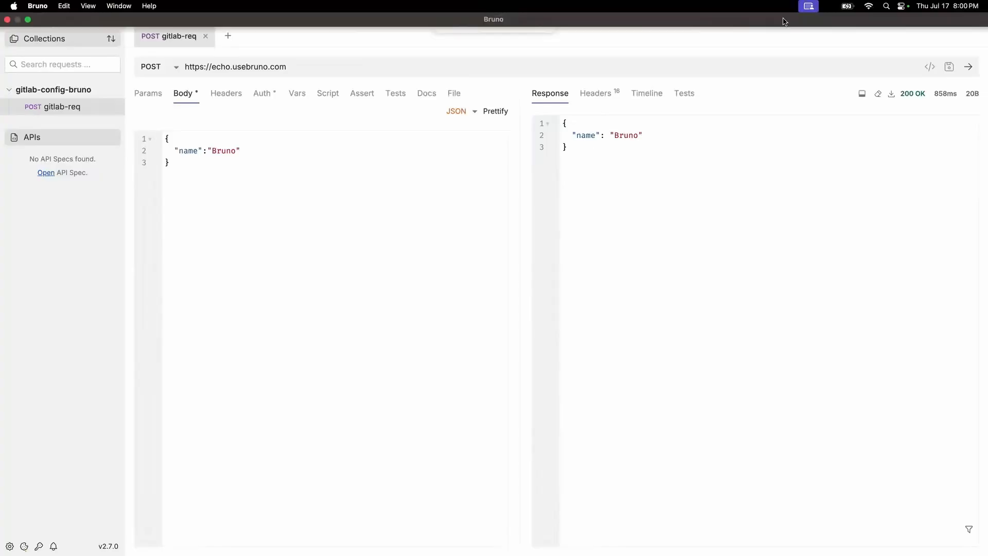
left_click(783, 14)
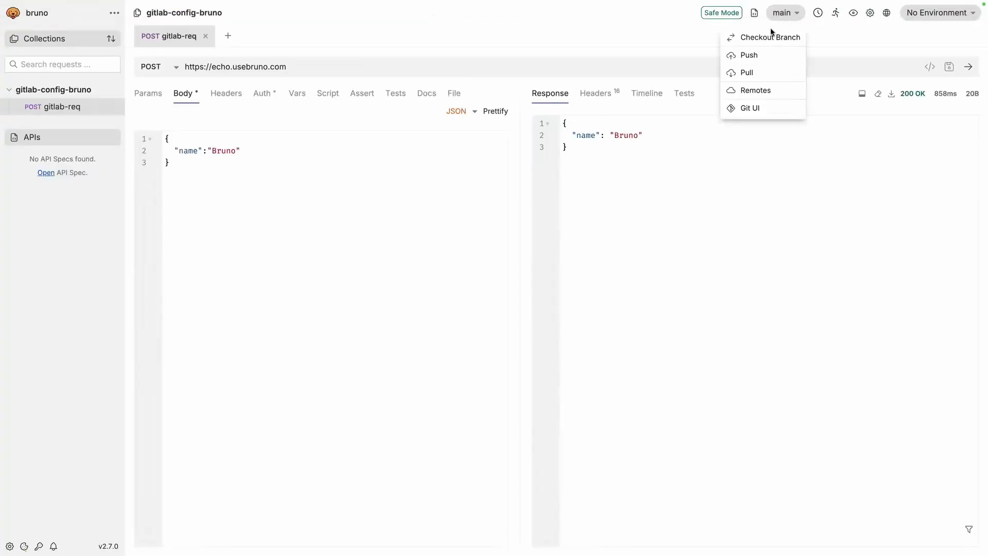
left_click(744, 91)
left_click(398, 104)
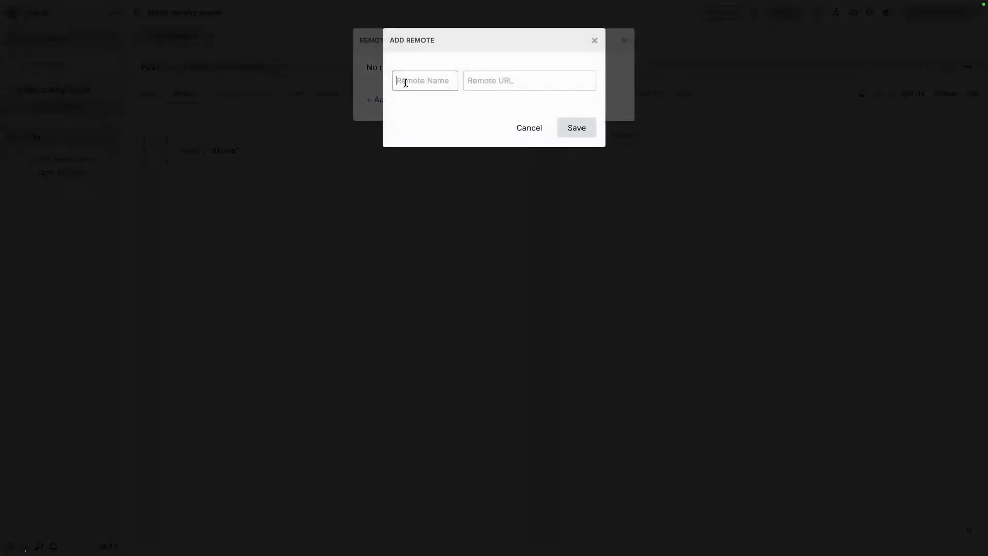
type("origin")
left_click(475, 88)
Paste GitLab's SSH clone address as origin's URL, save the remote, and close Remotes
key("ctrl+Left")
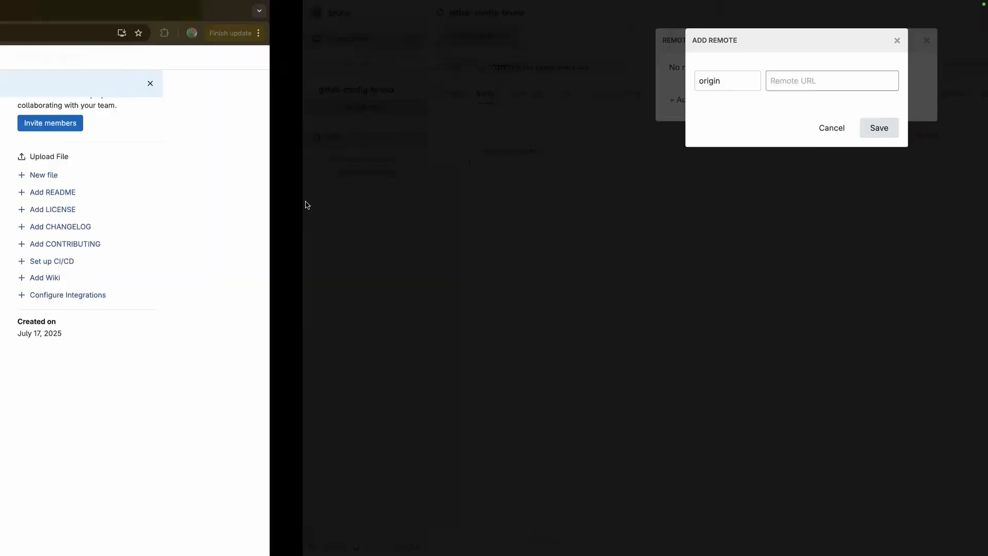
scroll(664, 216, "up", 6)
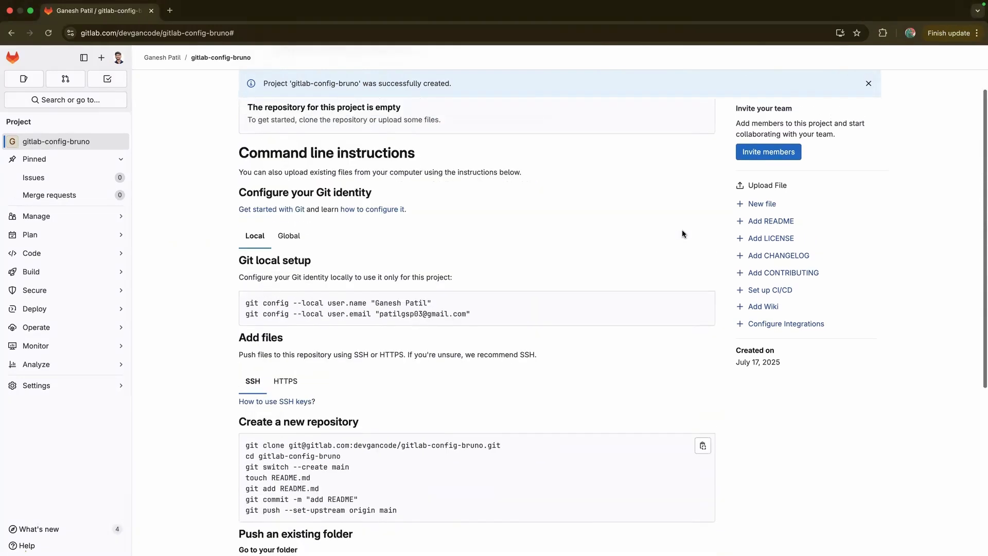
left_click(695, 151)
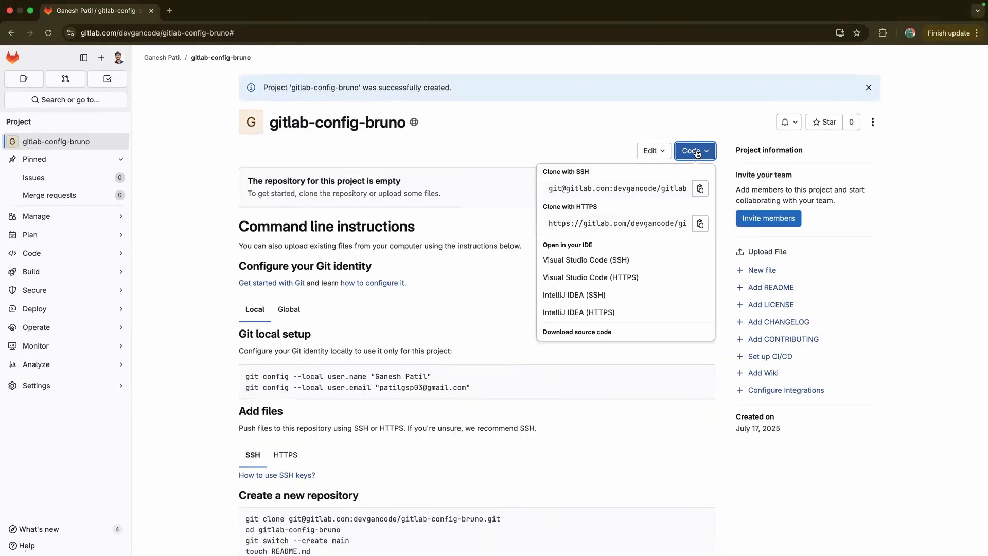
left_click(700, 188)
key("ctrl+Right")
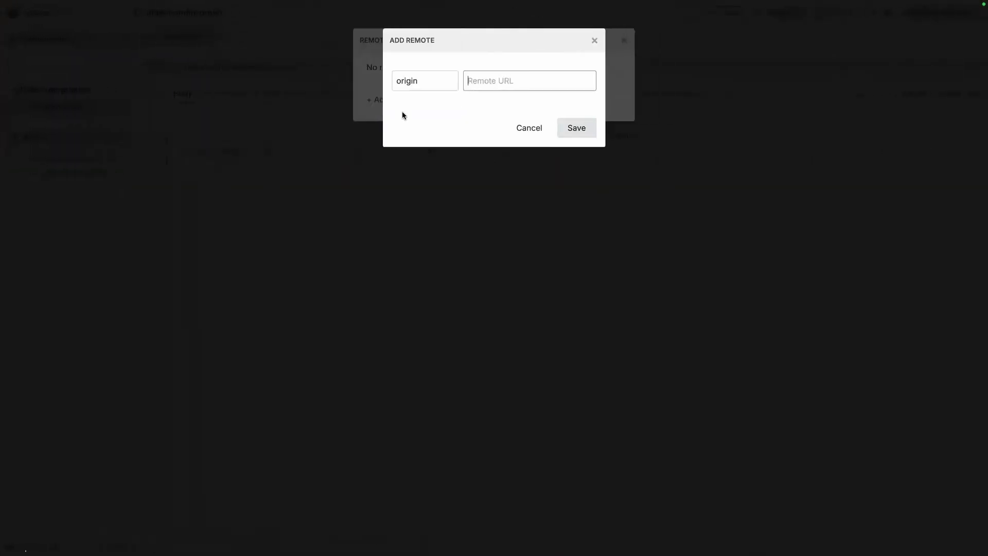
key("ctrl+v")
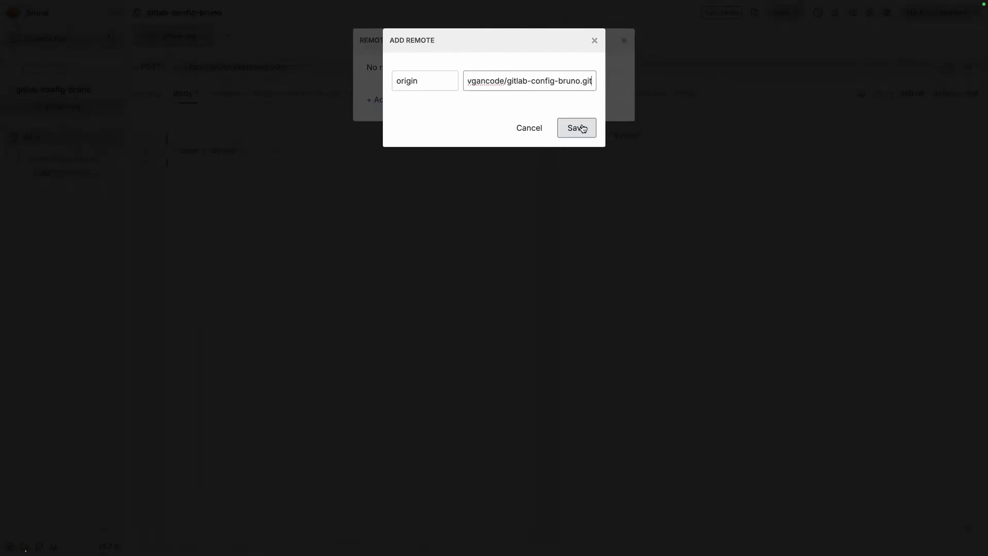
left_click(576, 128)
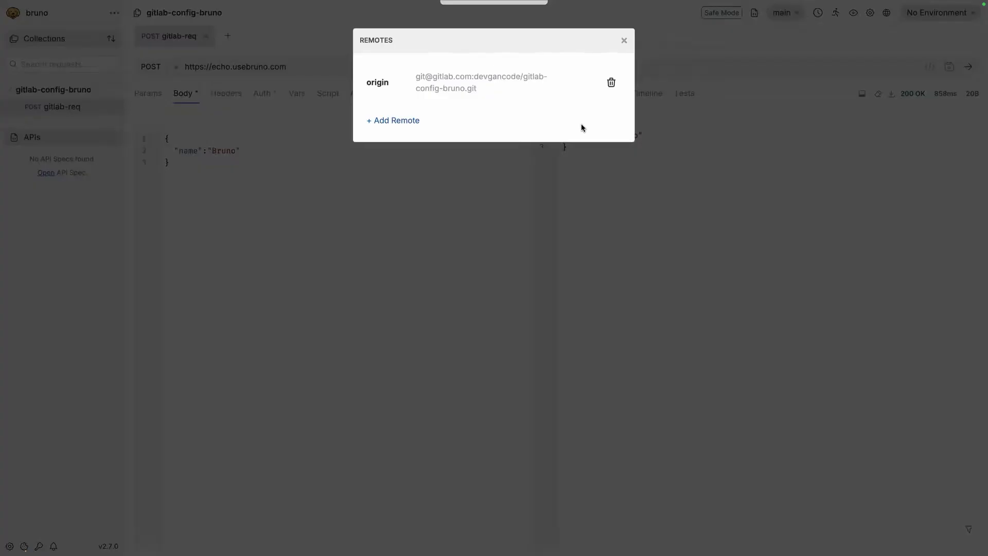
left_click(624, 41)
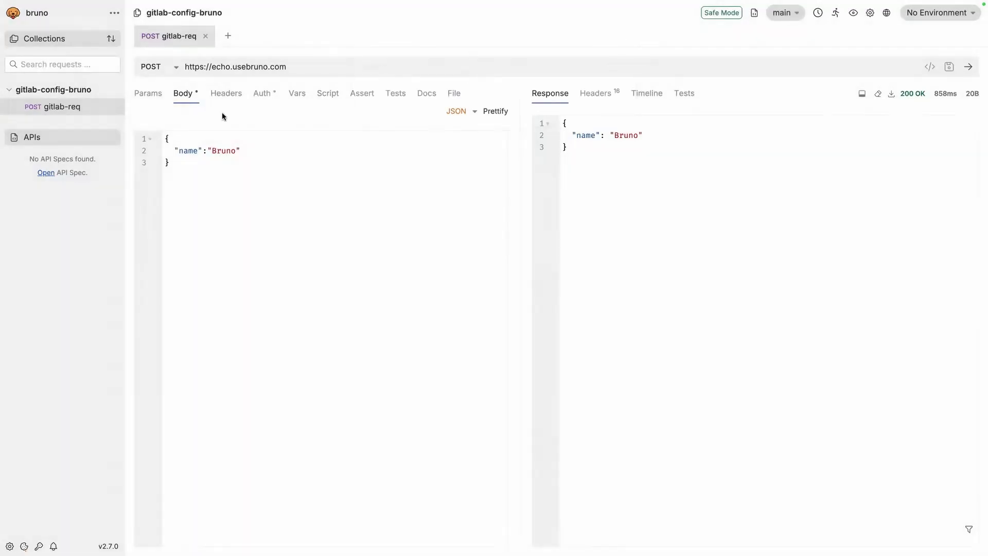
Open the collection's Git overview and review the uncommitted bruno.json and gitlab-req.bru changes
left_click(787, 22)
left_click(755, 54)
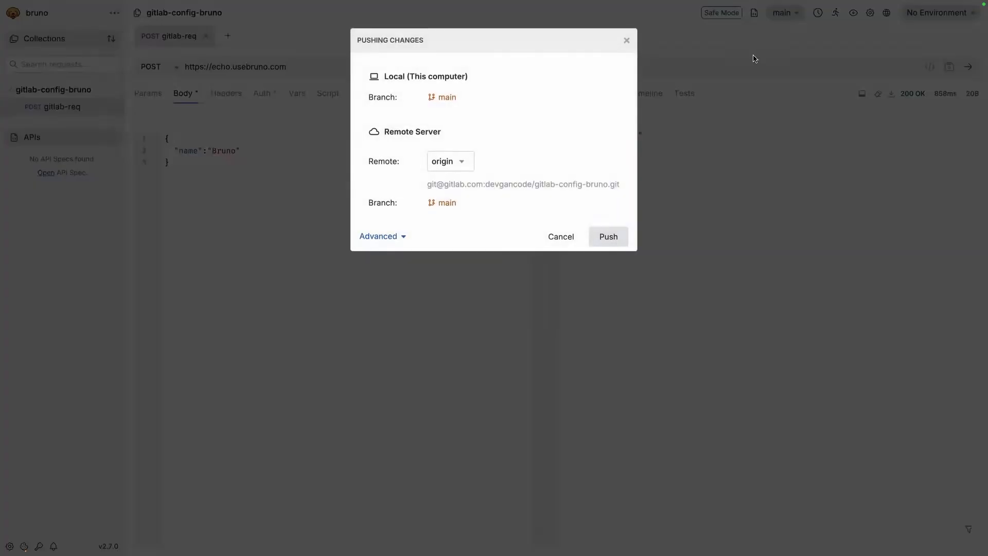
left_click(627, 41)
left_click(784, 12)
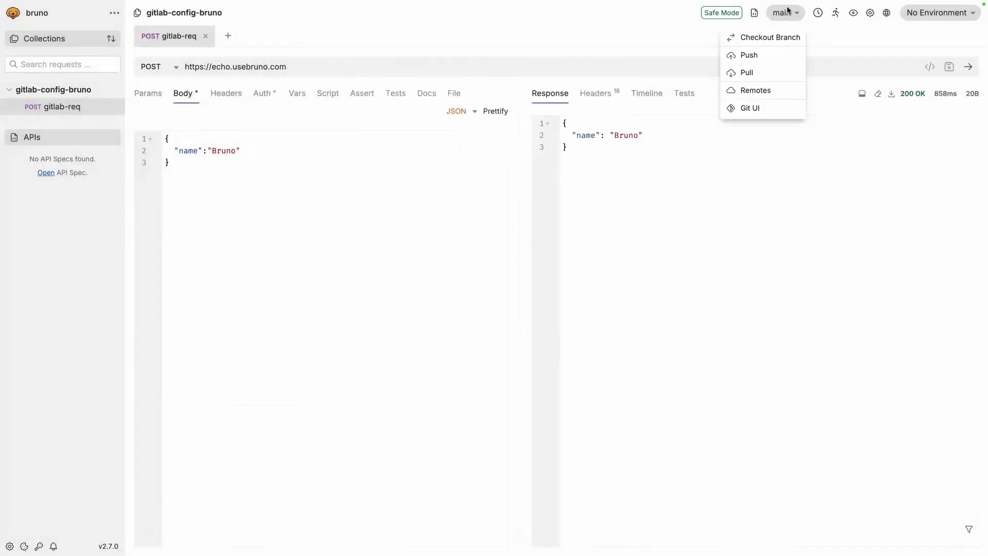
left_click(744, 107)
left_click(269, 67)
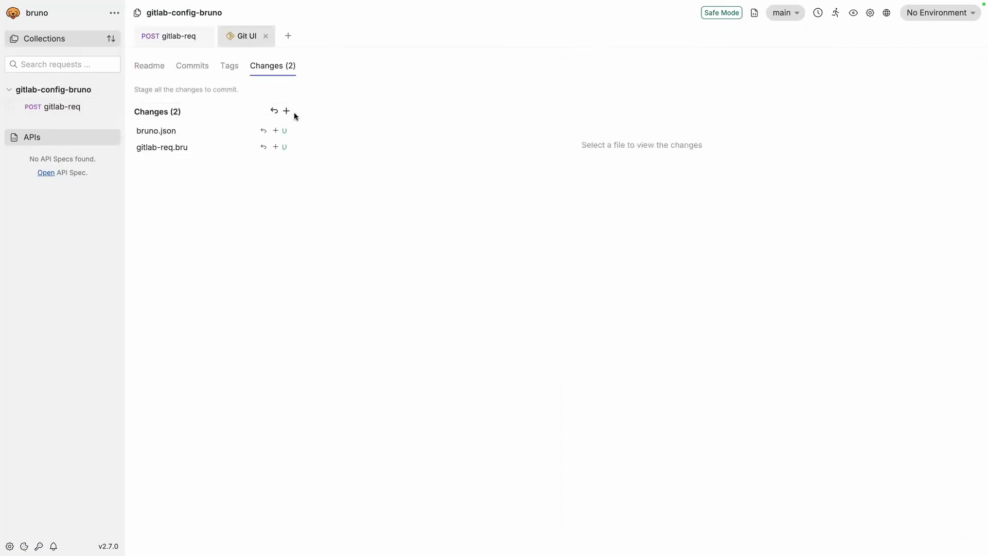
left_click(178, 133)
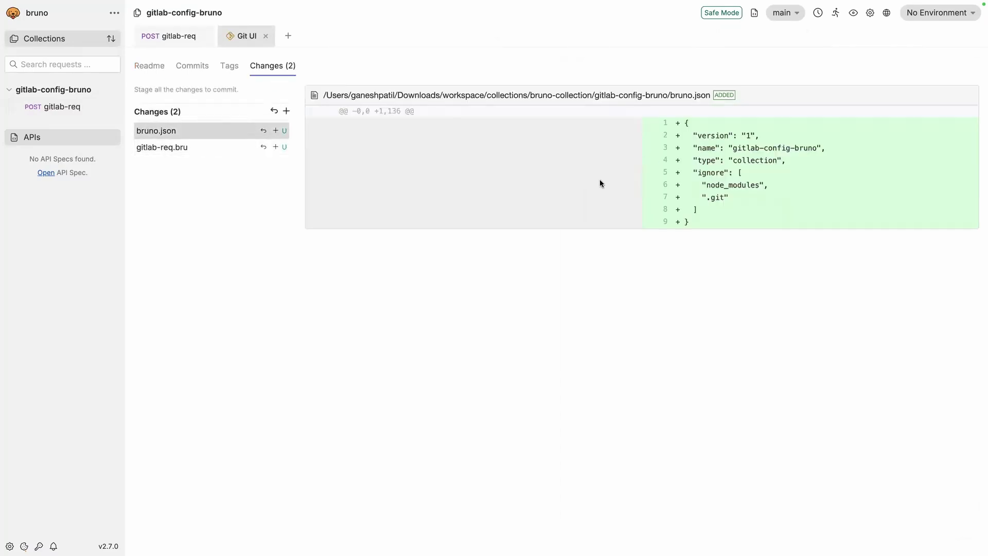
left_click(191, 149)
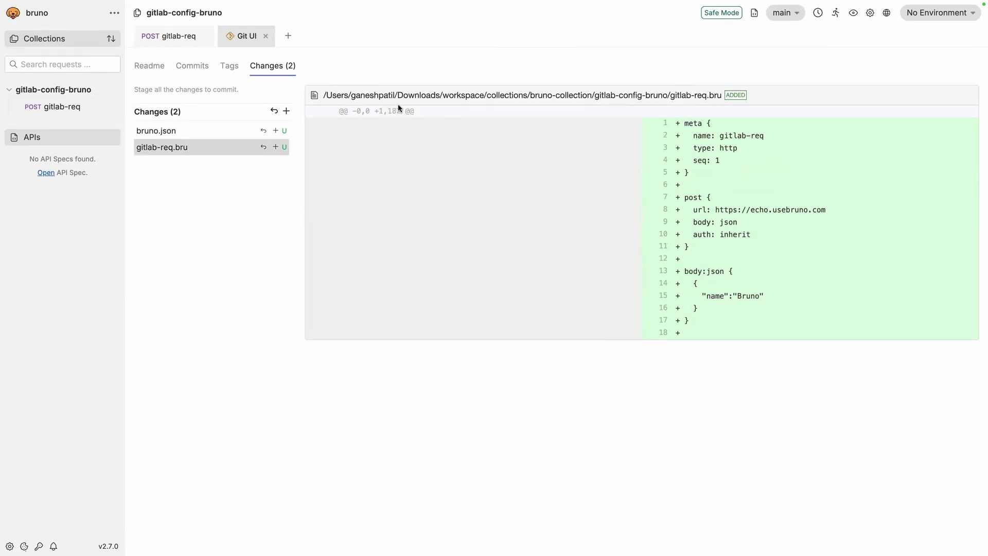
Stage both files and commit them with the message 'init project.'
left_click(286, 111)
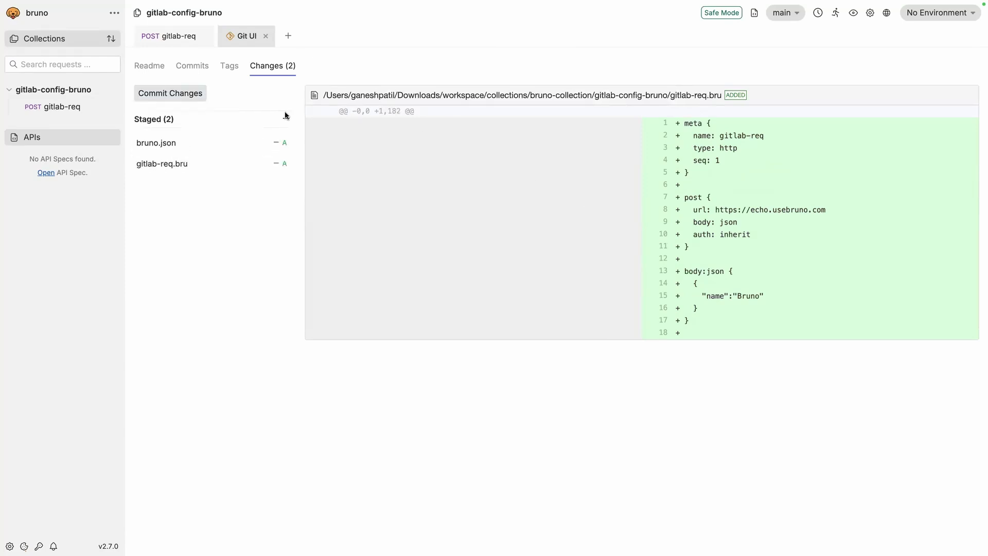
left_click(194, 97)
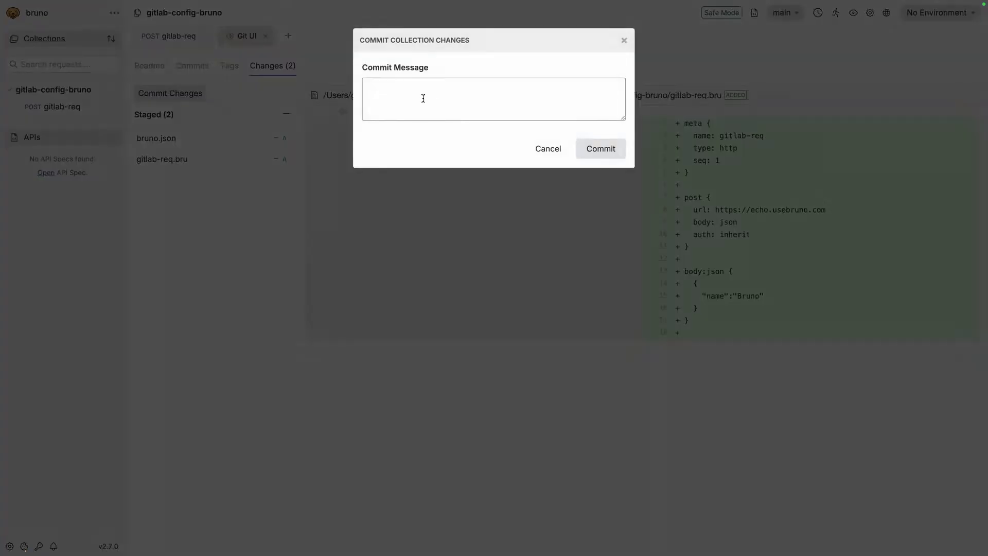
type("a")
key("BackSpace")
type("init ")
type("or")
type("project")
type(".")
left_click(608, 152)
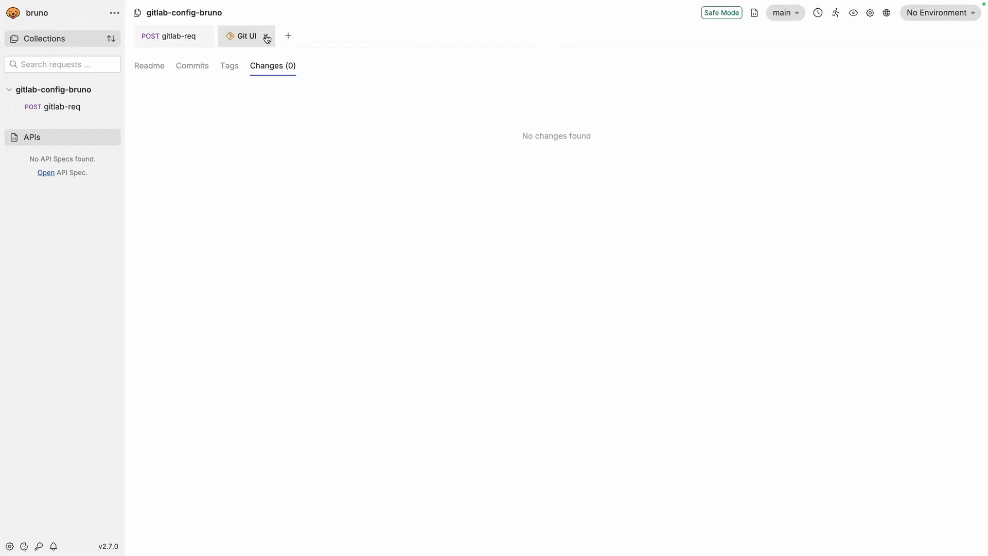
Push main to the origin remote, then reload the GitLab project page to see the pushed files
left_click(267, 36)
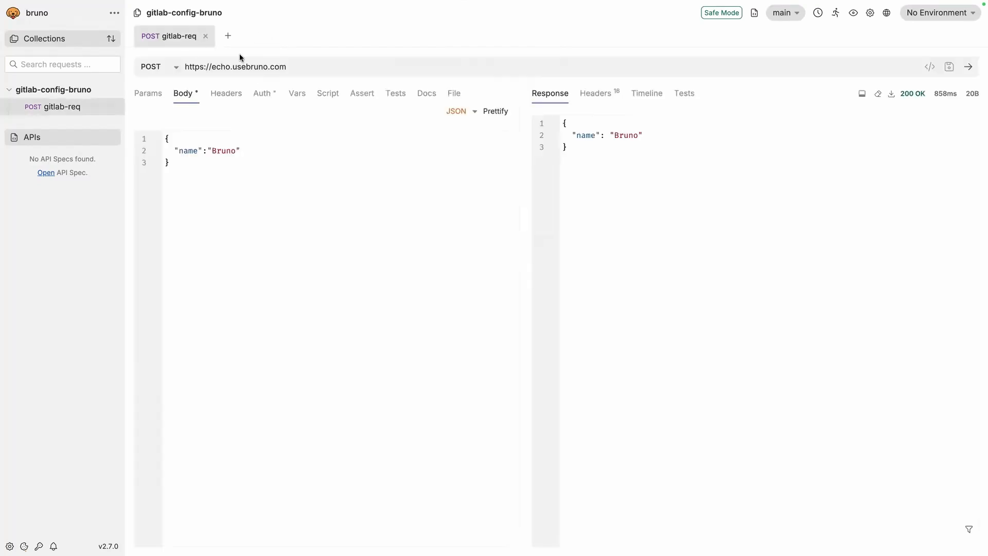
left_click(785, 11)
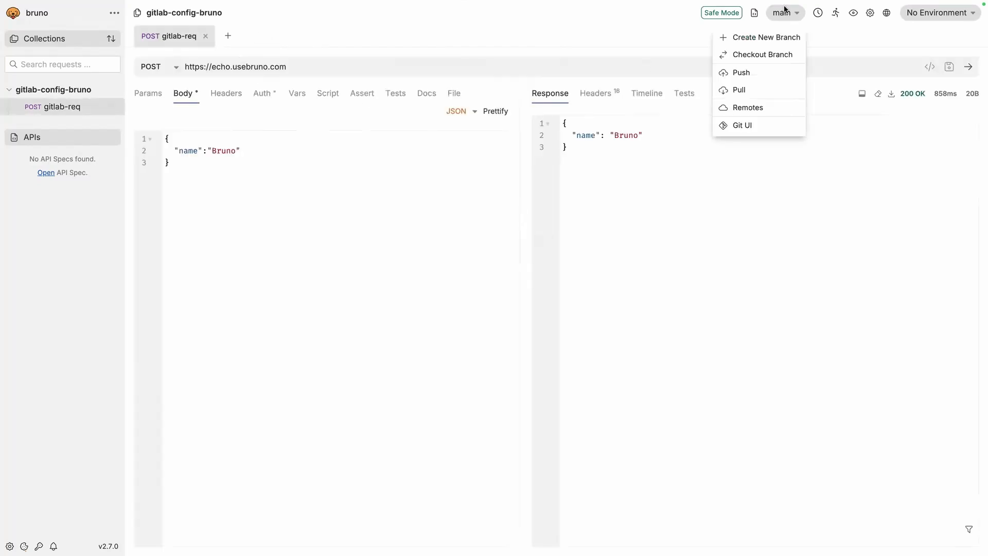
left_click(746, 72)
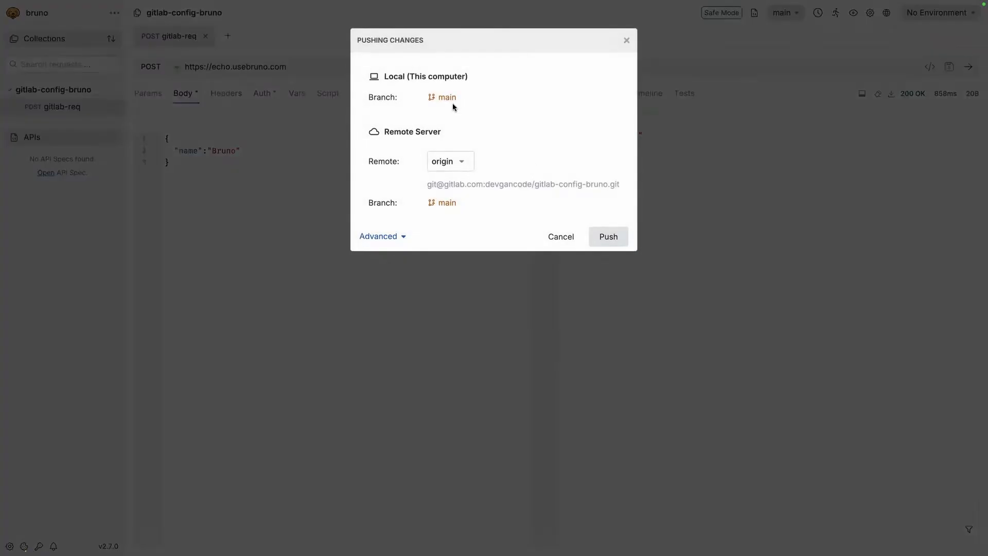
left_click(599, 238)
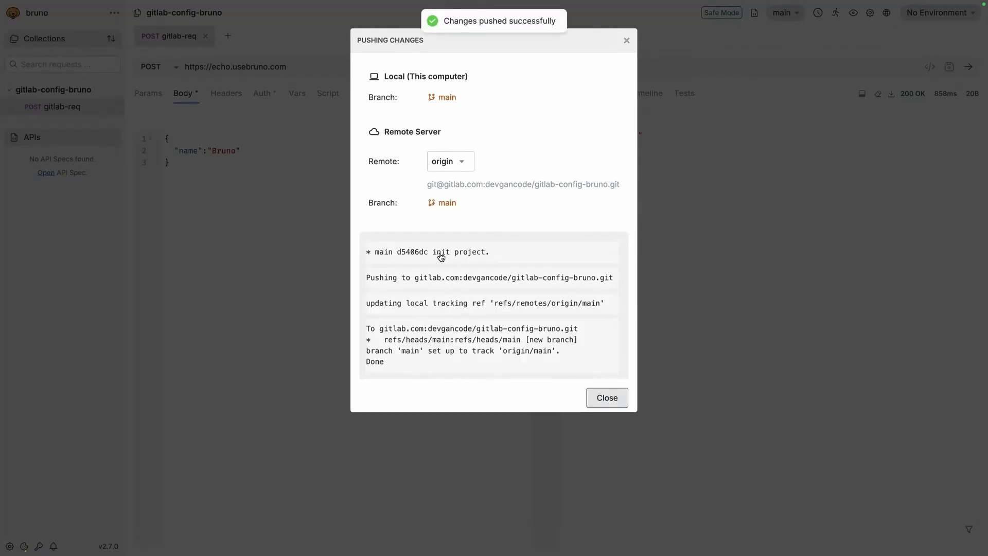
left_click_drag(384, 365, 366, 365)
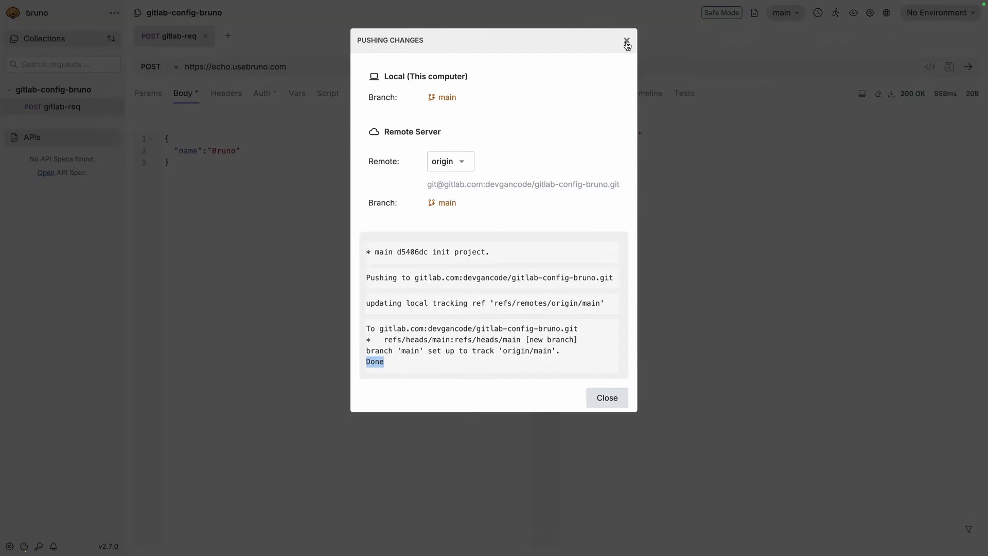
left_click(627, 40)
key("ctrl+Left")
left_click(49, 33)
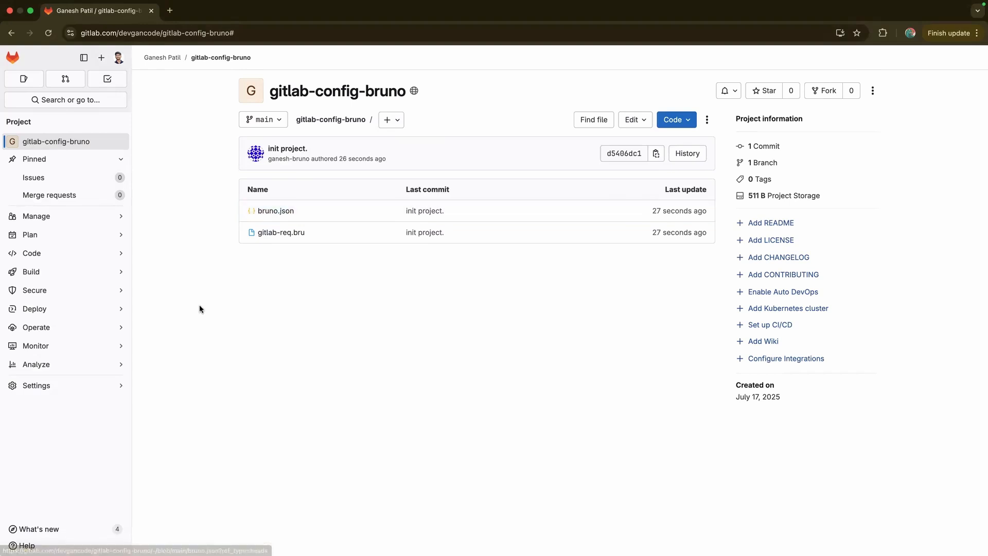
Open gitlab-req.bru on GitLab, then confirm Bruno's Git overview shows no remaining changes
left_click(281, 232)
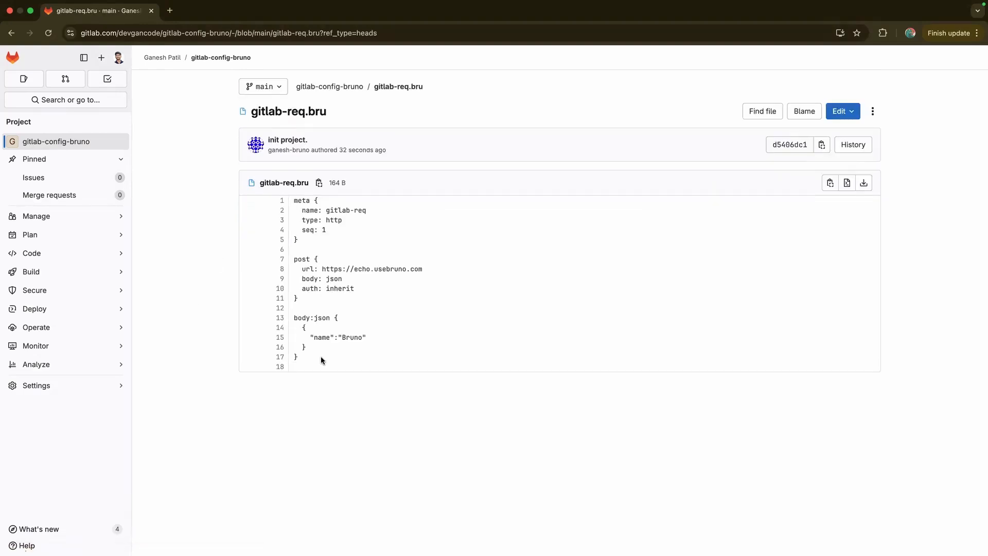
key("ctrl+Right")
left_click(785, 13)
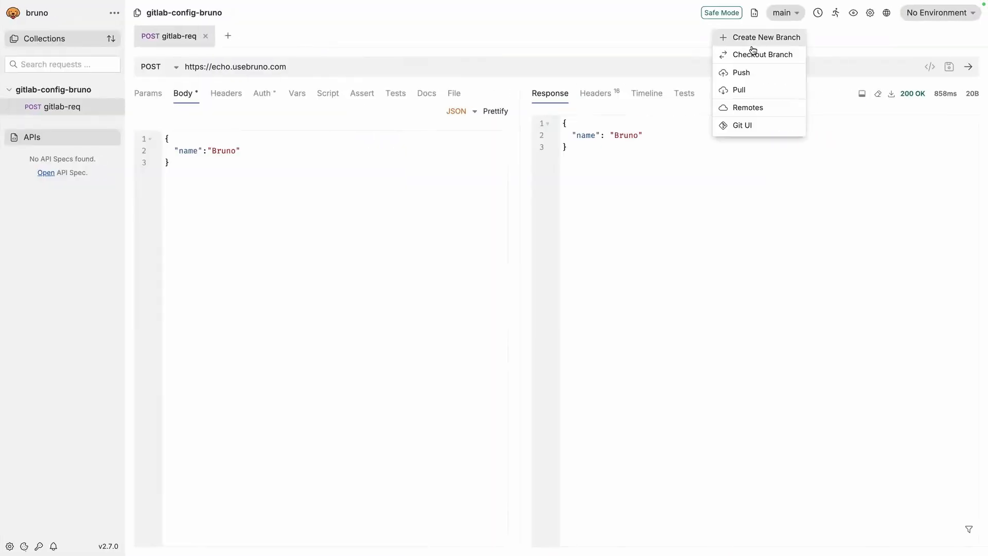
left_click(733, 124)
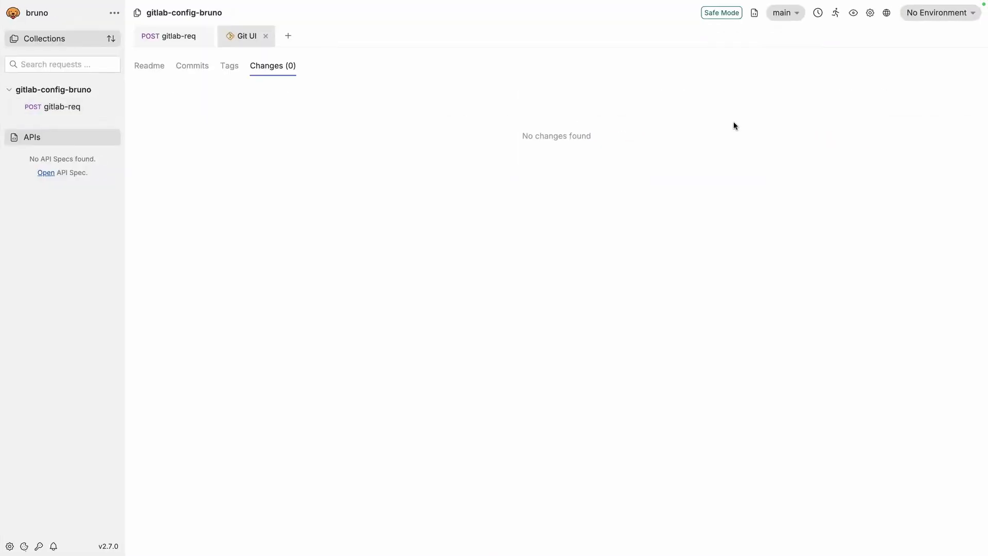
left_click(265, 36)
left_click(785, 12)
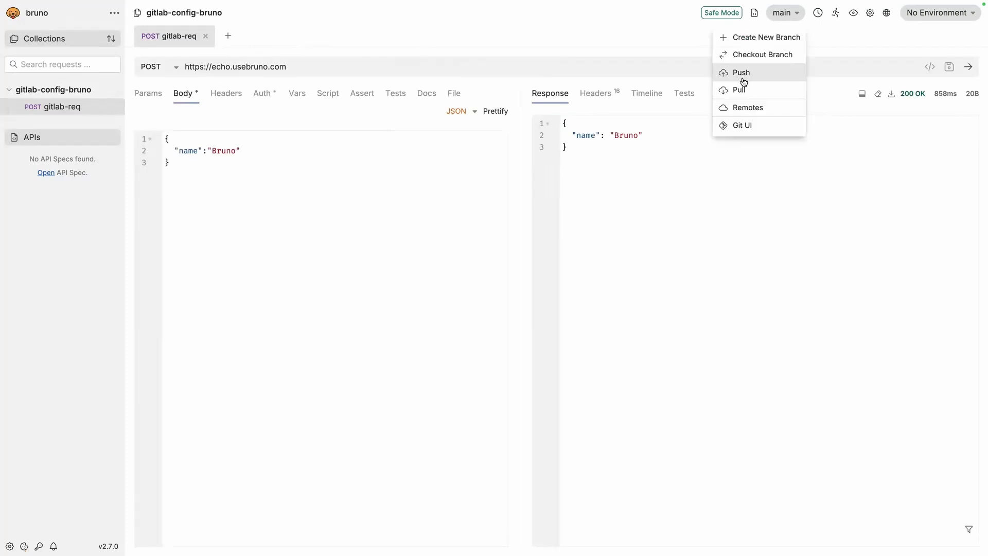
left_click(741, 123)
left_click(266, 36)
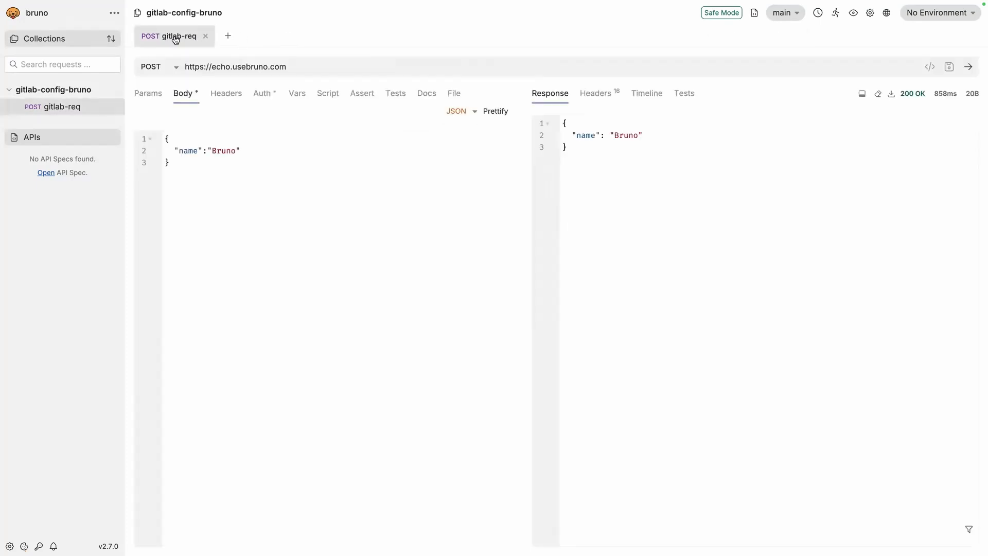
Review gitlab-req.bru on GitLab: the gitlab-req name, the URL on line 8, and the name Bruno body
key("ctrl+Left")
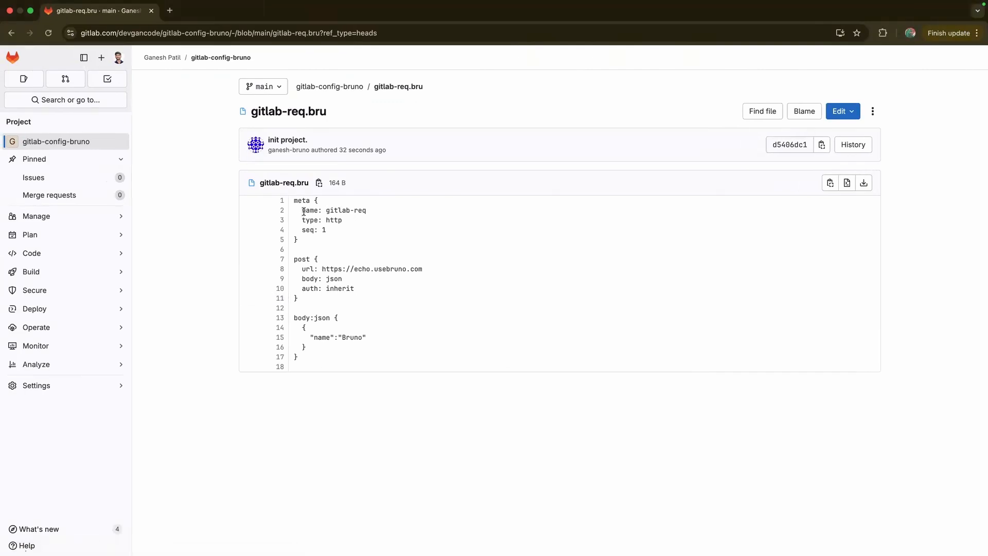
left_click_drag(325, 210, 367, 211)
left_click_drag(302, 269, 435, 274)
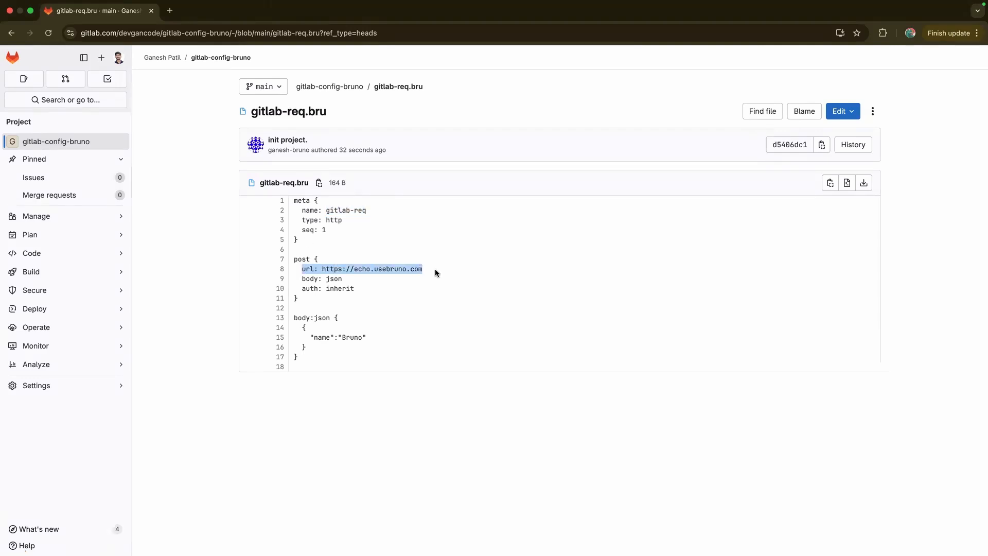
left_click_drag(310, 337, 383, 340)
Open the 'init project.' commit and scroll through its bruno.json and gitlab-req.bru diffs
key("ctrl+Right")
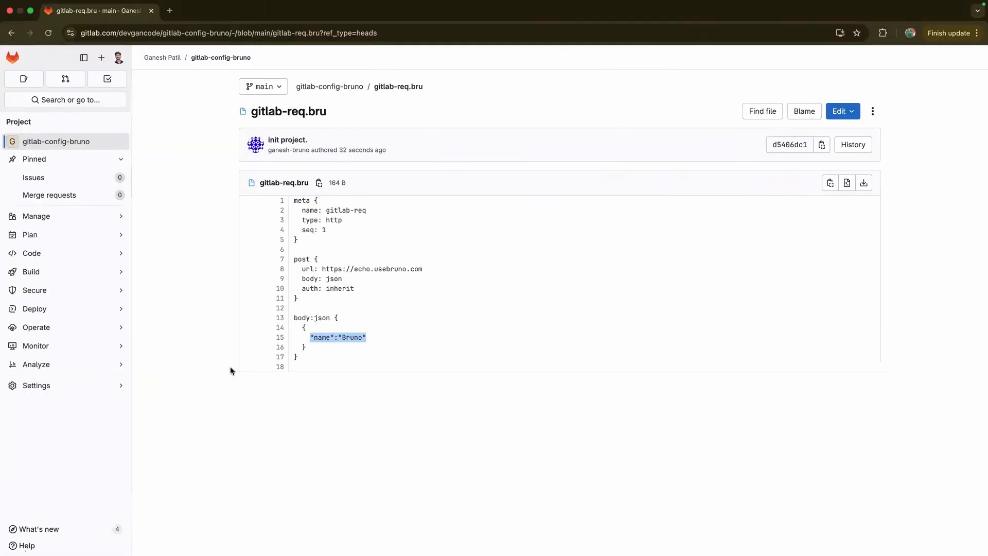
left_click(216, 304)
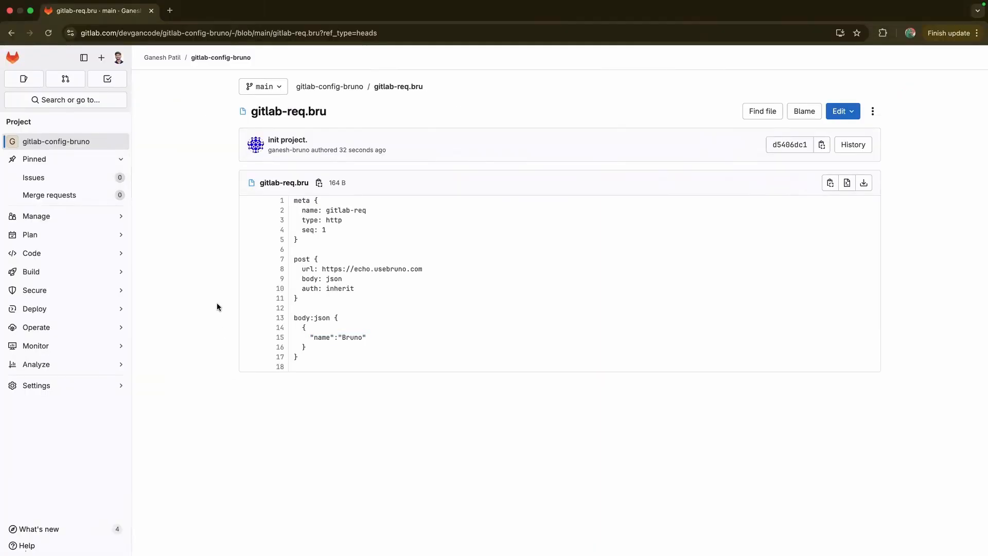
left_click(273, 143)
scroll(242, 216, "down", 5)
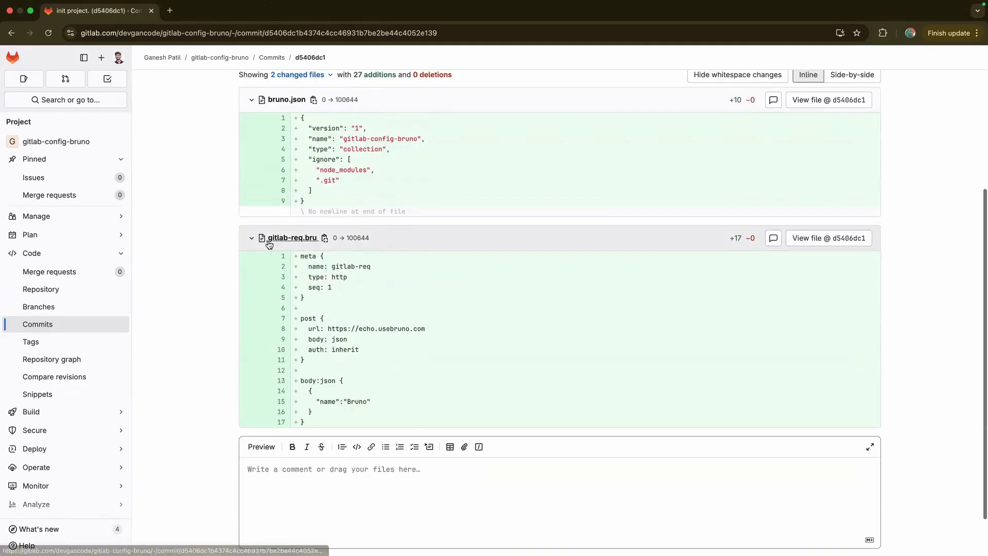
scroll(277, 357, "down", 1)
scroll(277, 356, "left", 5)
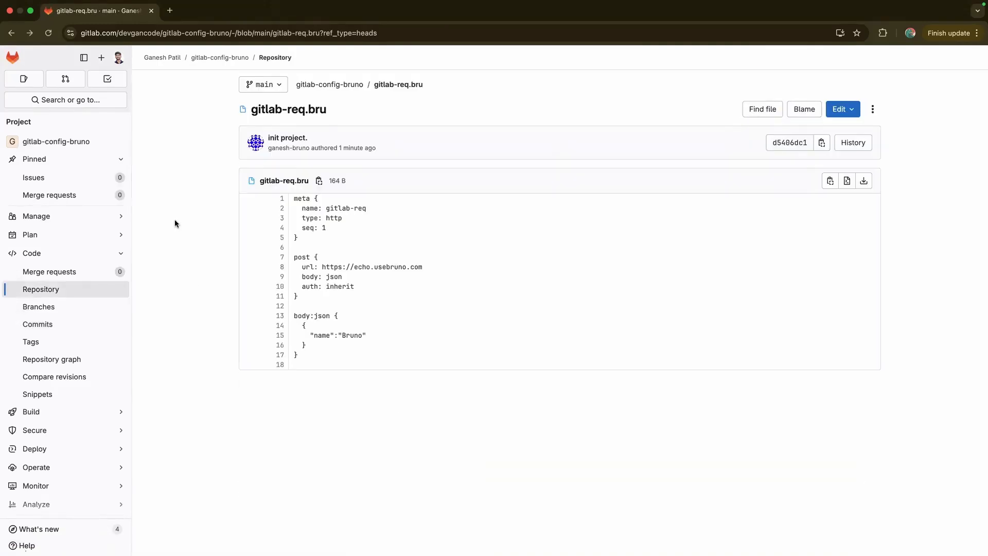
scroll(174, 220, "left", 5)
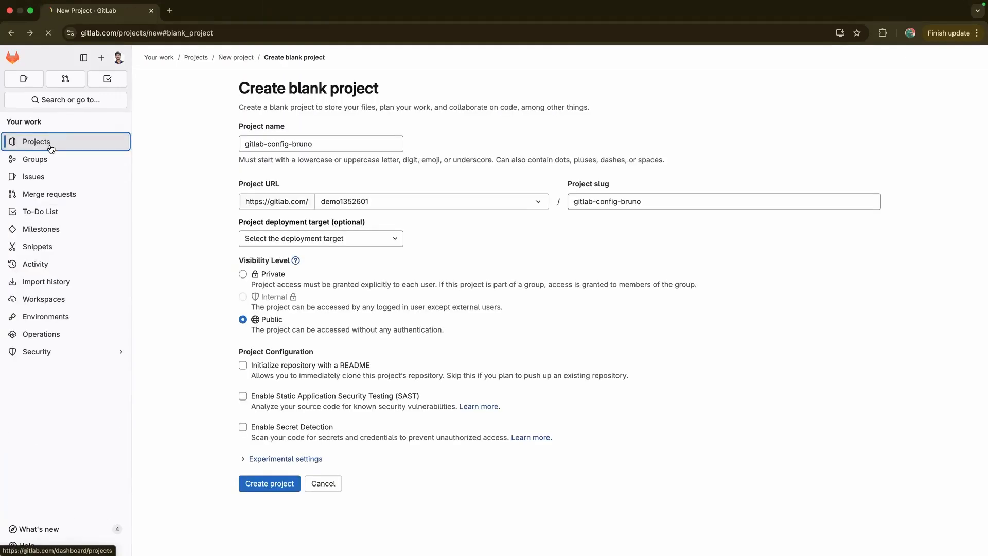
Return to the gitlab-config-bruno project page by way of Projects and the profile's recent activity
left_click(51, 141)
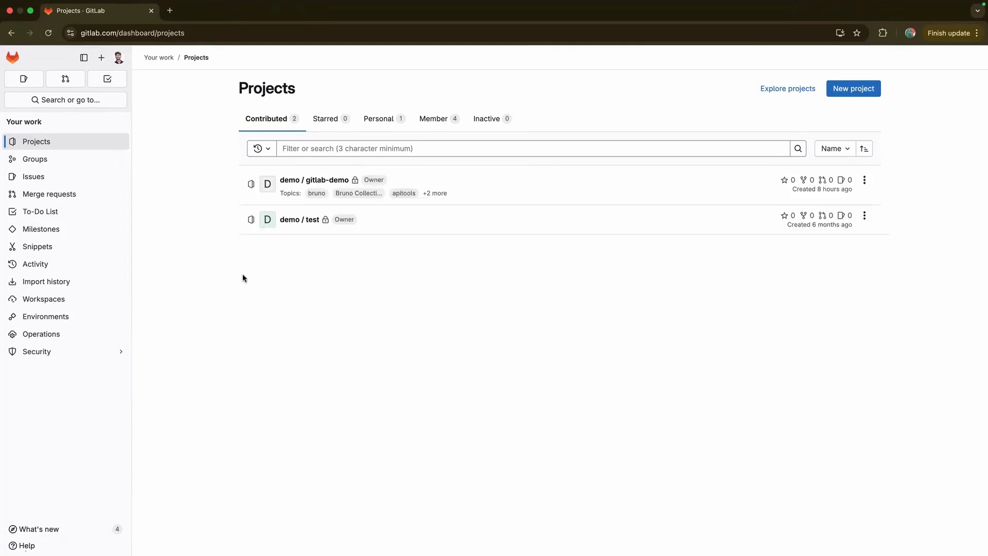
left_click(118, 57)
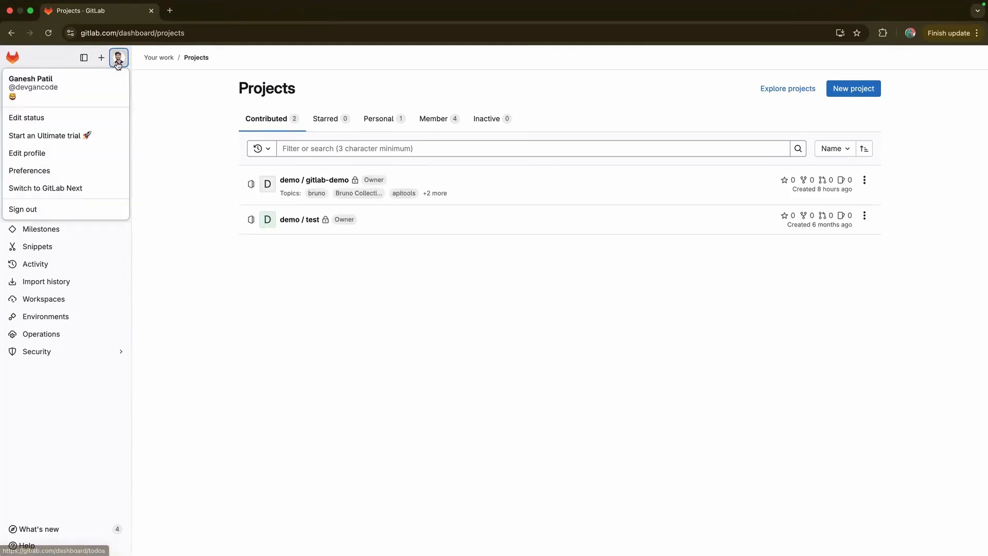
left_click(47, 86)
left_click(411, 278)
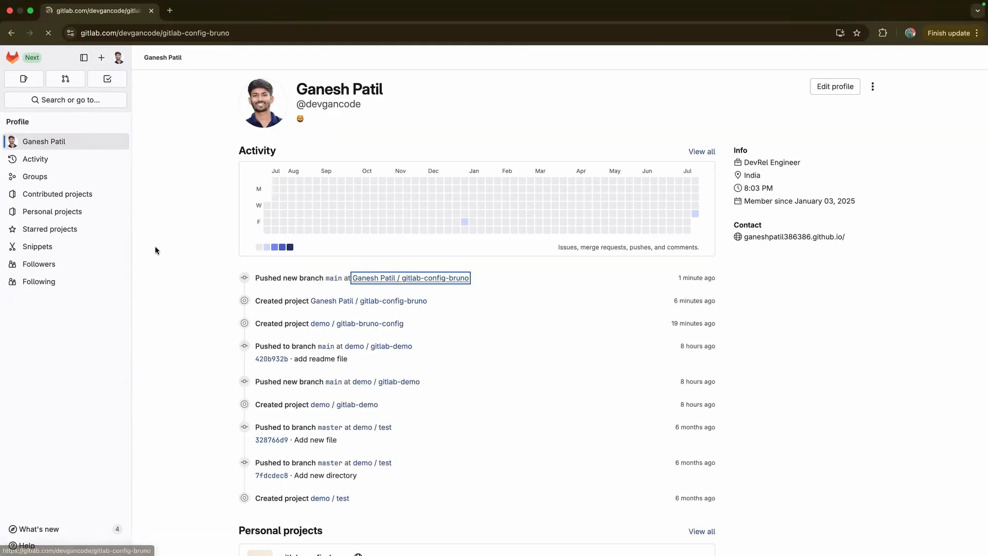
left_click(643, 123)
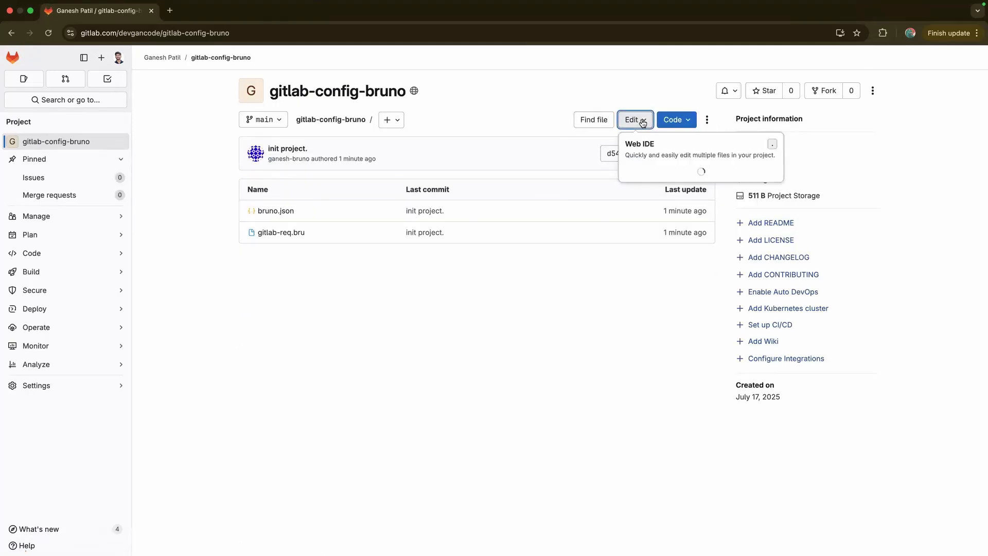
left_click(564, 102)
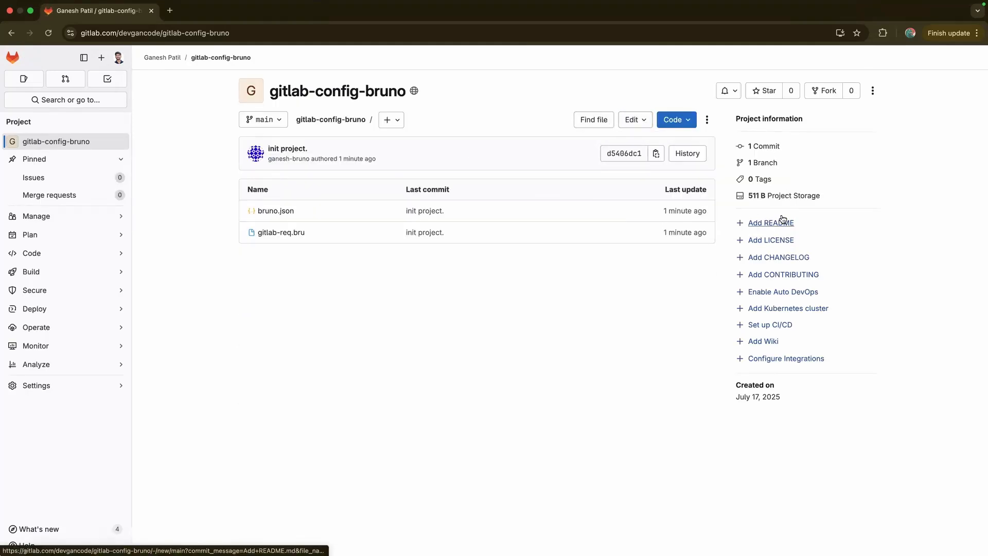
Commit a README.md headed 'GitLab Configuration with Bruno' to main and return to the file listing
left_click(768, 225)
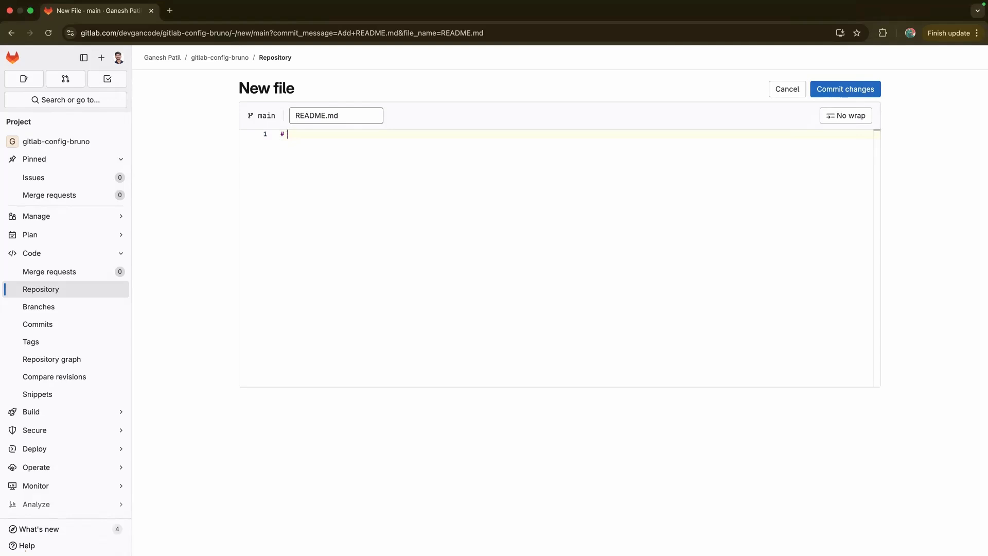
type("Lab Configuration with Bruno")
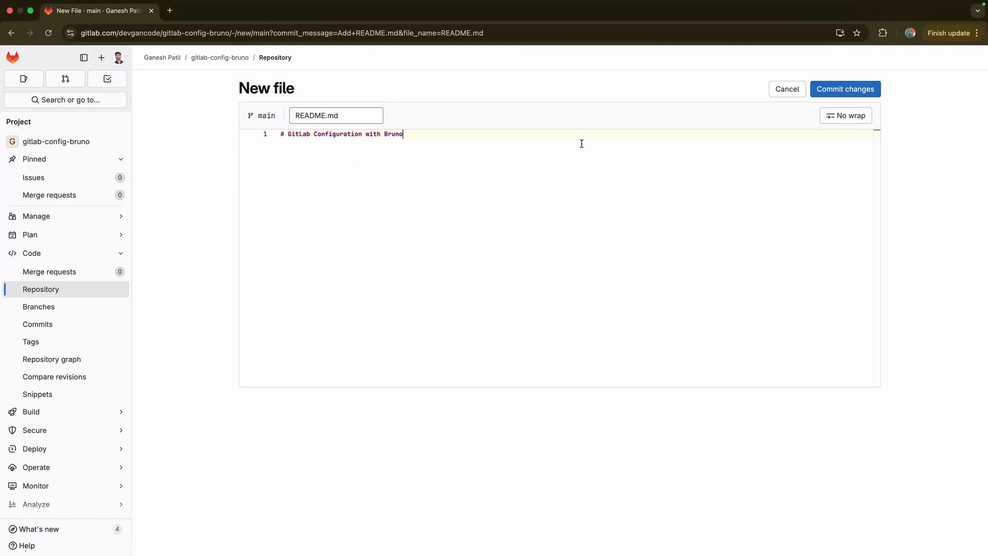
left_click(824, 91)
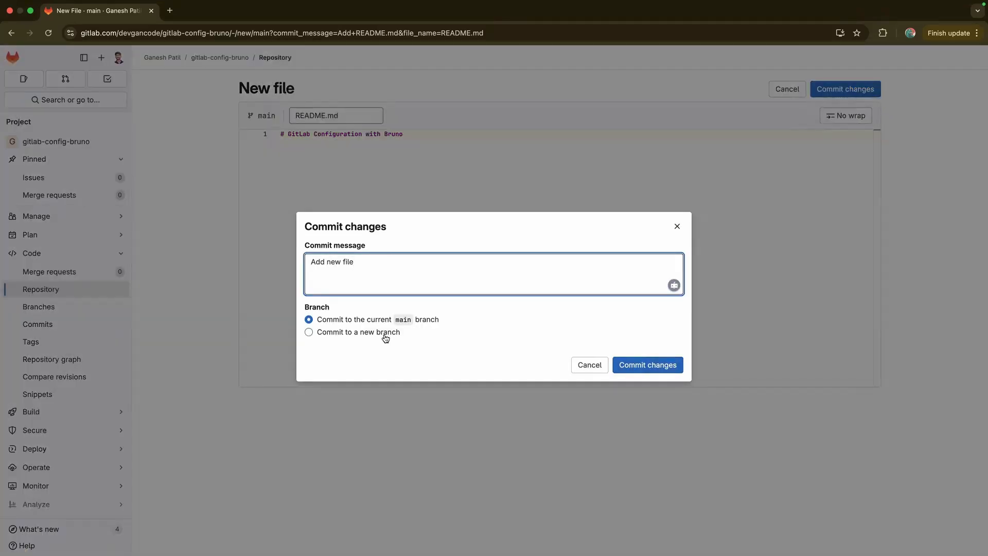
left_click(642, 366)
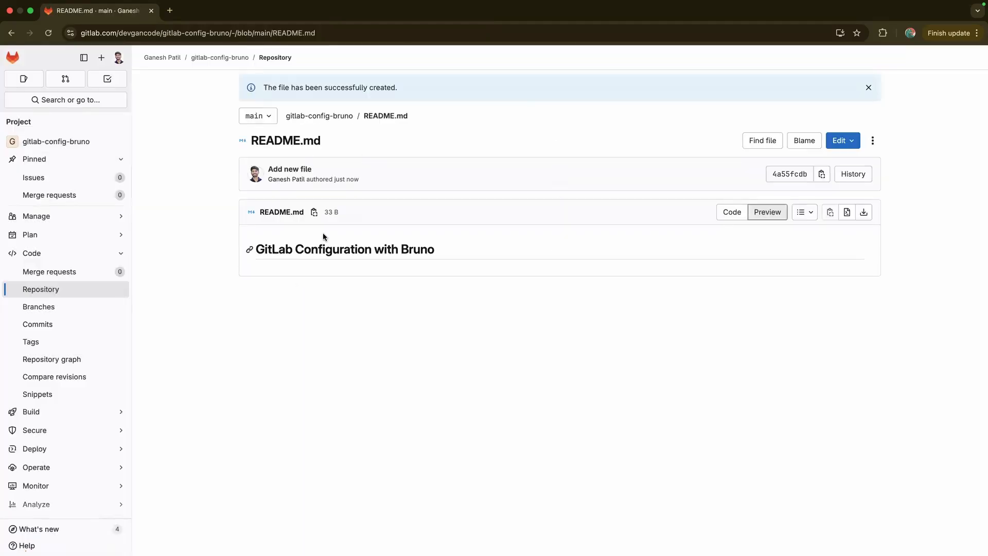
left_click(336, 115)
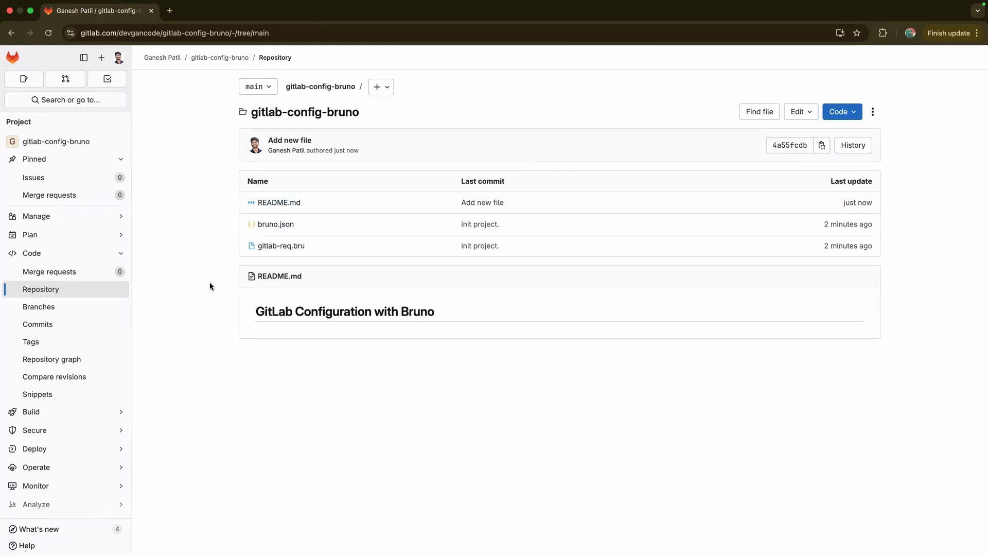
key("ctrl+Right")
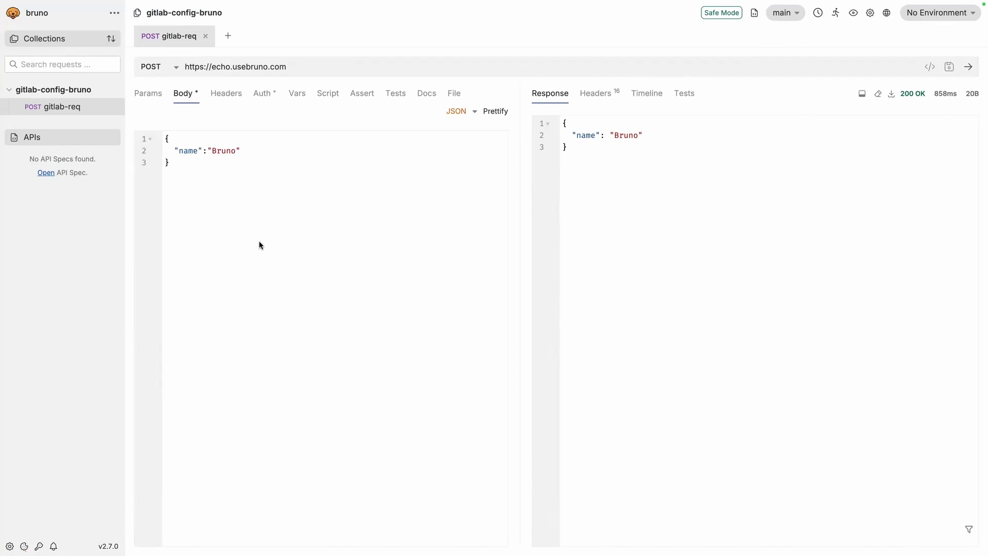
Pull the latest main branch from origin into the local collection
left_click(794, 14)
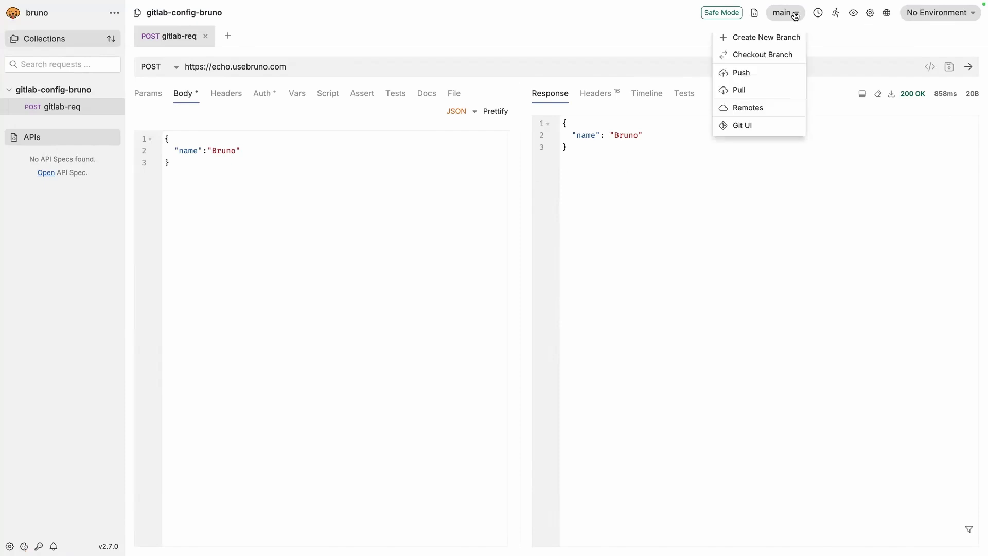
left_click(742, 74)
left_click(624, 40)
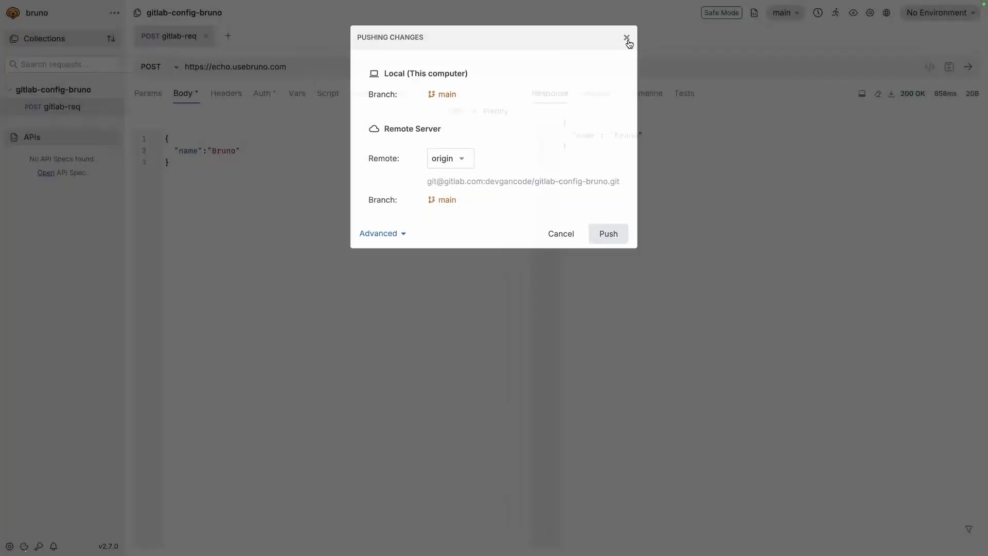
left_click(776, 20)
left_click(743, 88)
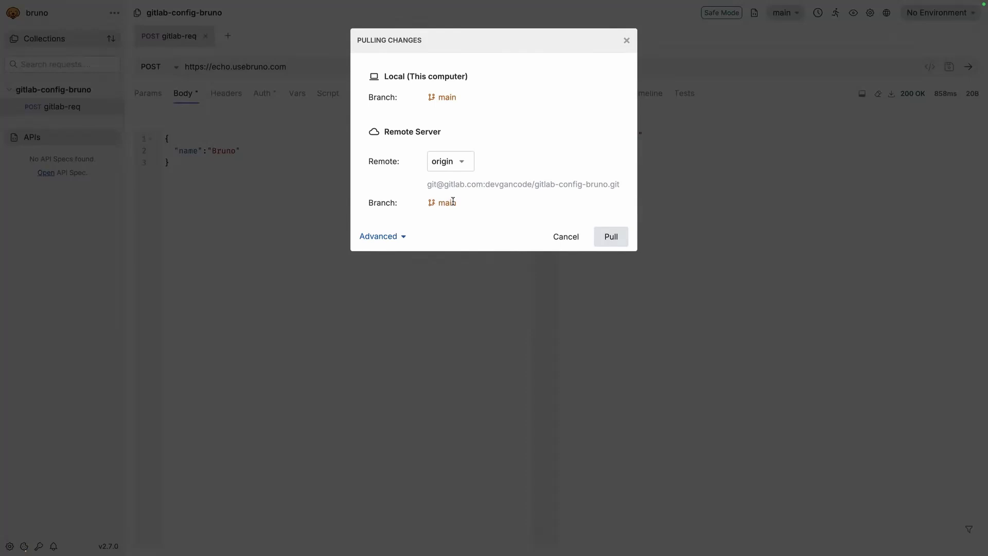
left_click(615, 243)
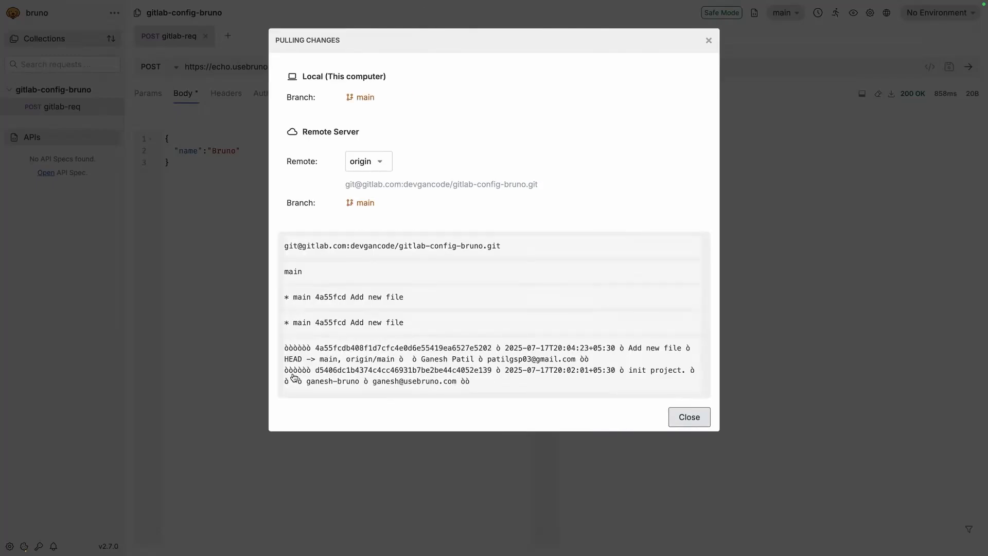
Review the pull log's 'Add new file' and init commit entries, then close the results
left_click_drag(306, 386, 436, 389)
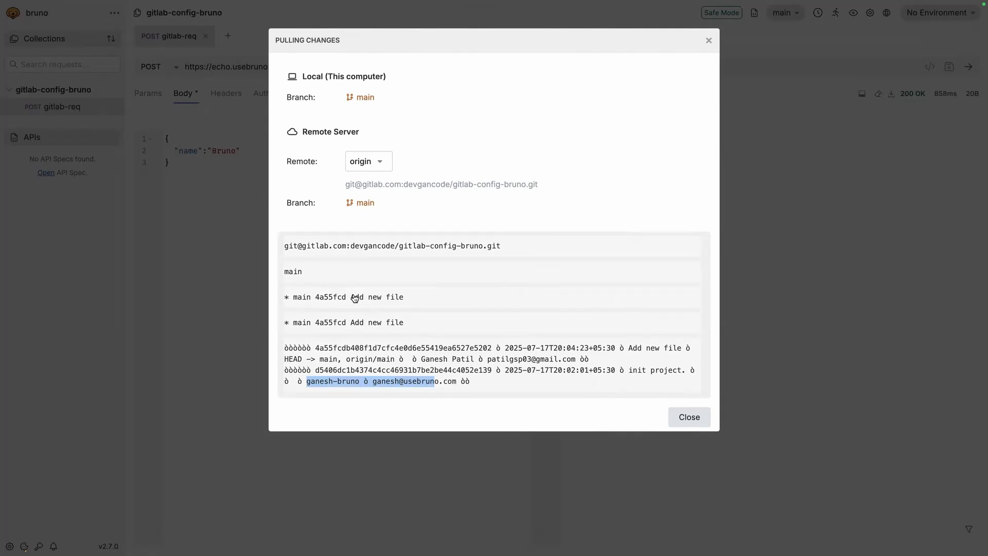
left_click_drag(352, 299, 420, 297)
left_click_drag(350, 323, 417, 328)
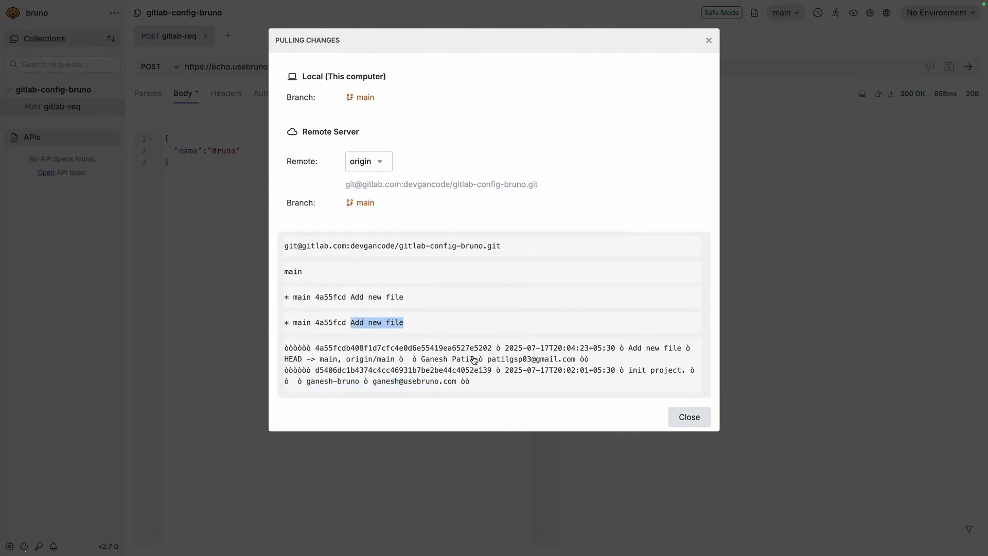
scroll(393, 373, "up", 5)
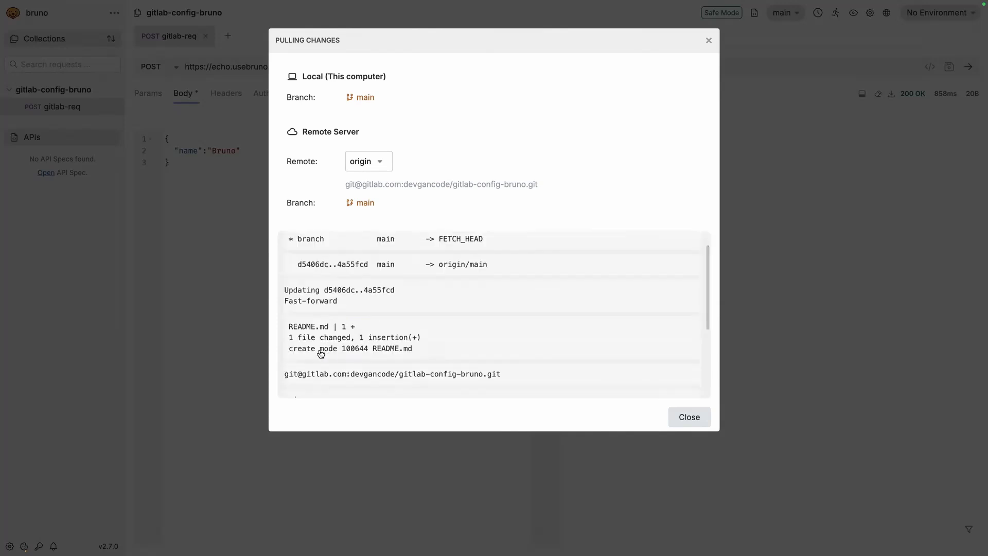
left_click_drag(289, 348, 421, 352)
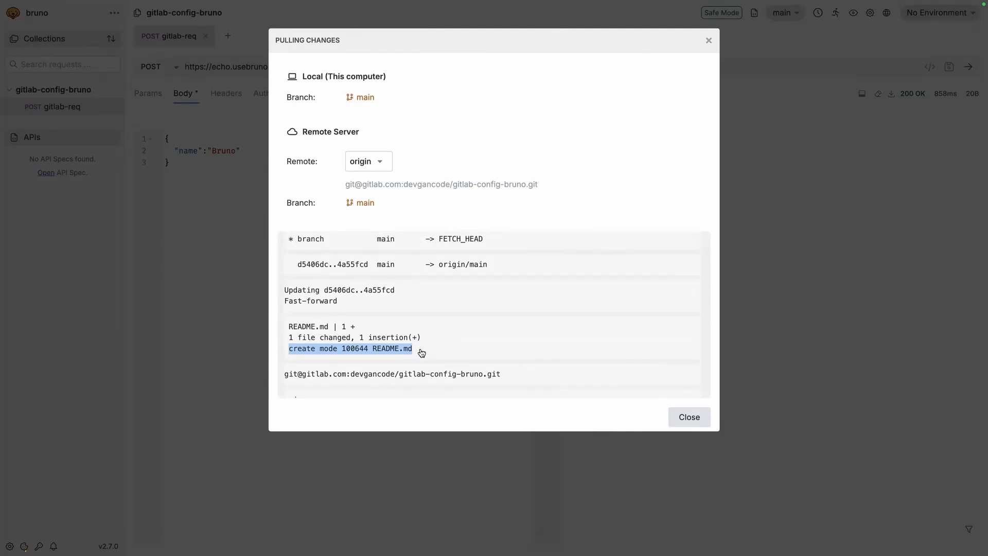
scroll(421, 353, "down", 1)
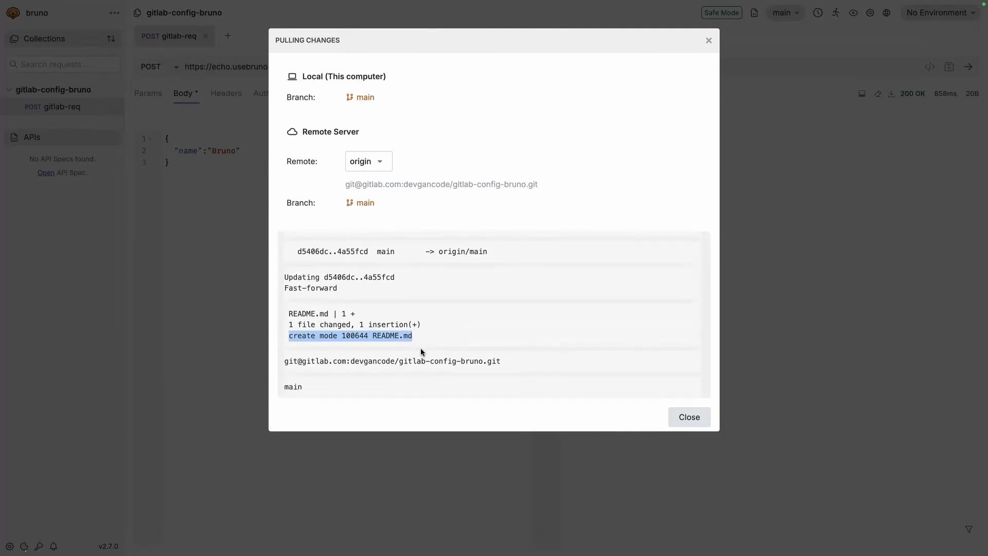
scroll(379, 382, "down", 2)
left_click(688, 418)
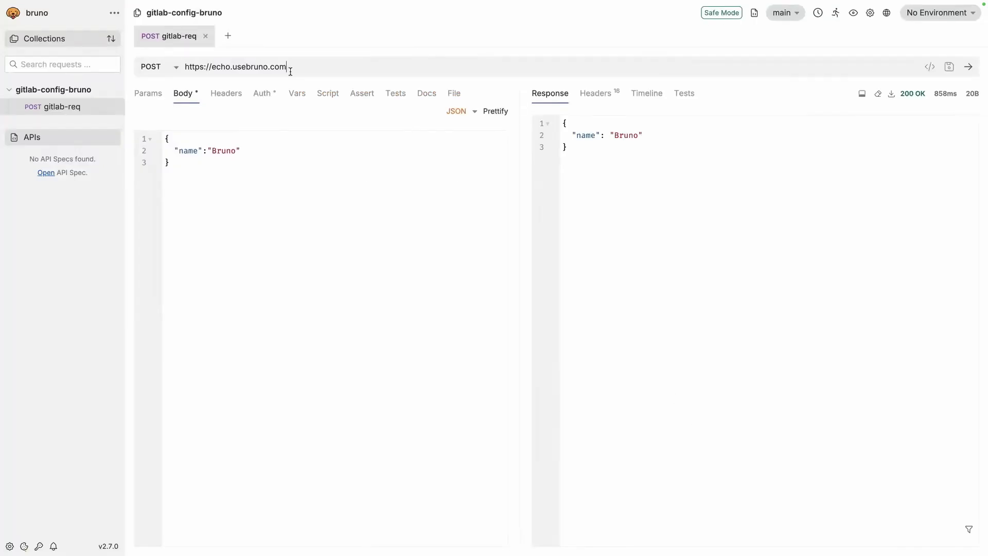
Change the request body's name from Bruno to Ganesh, save, and resend the request
left_click_drag(235, 149, 211, 151)
type("Ganesh")
key("ctrl+s")
key("ctrl+s")
key("ctrl+Return")
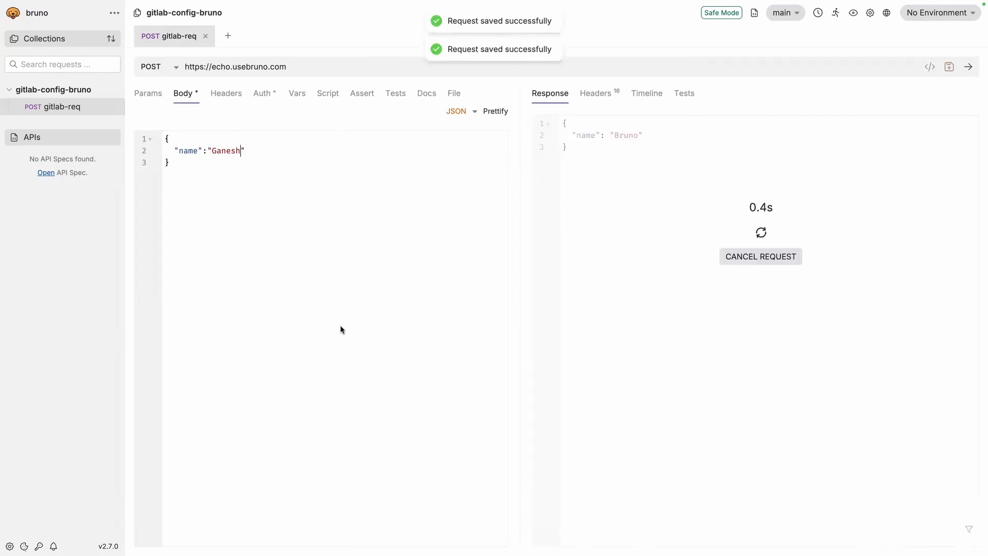
Review the gitlab-req.bru diff, stage it and commit with 'Changed name from Bruno to Ganesh'
left_click(787, 13)
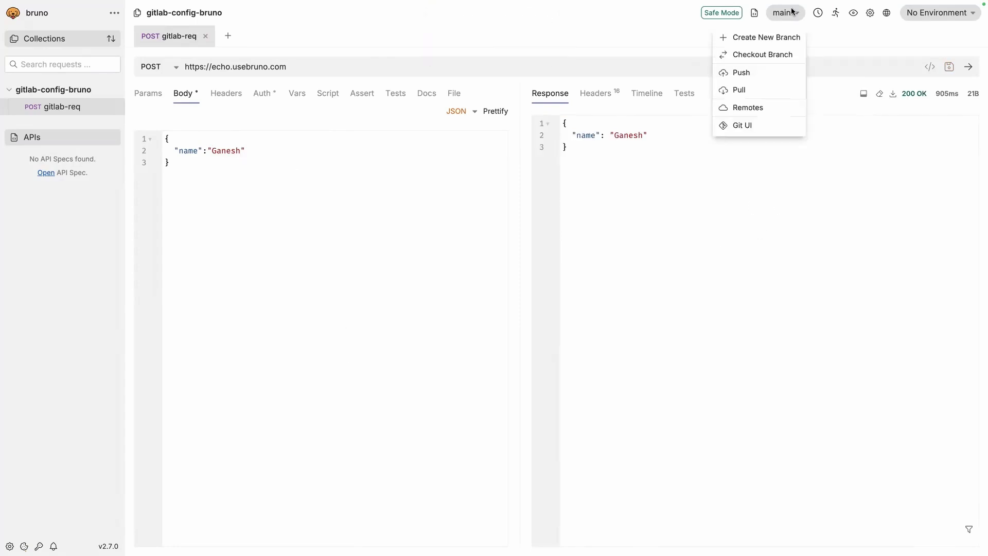
left_click(740, 123)
left_click(218, 135)
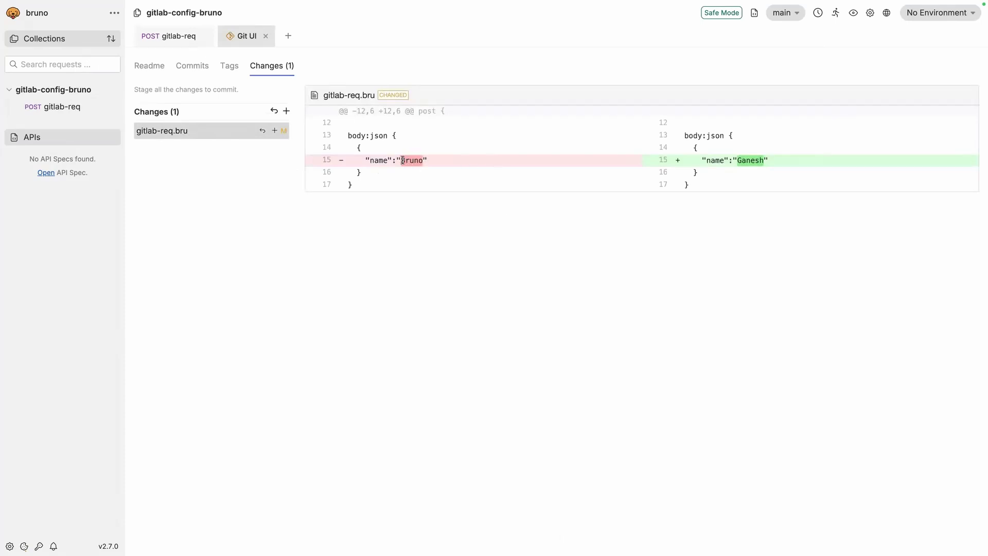
left_click_drag(403, 160, 414, 160)
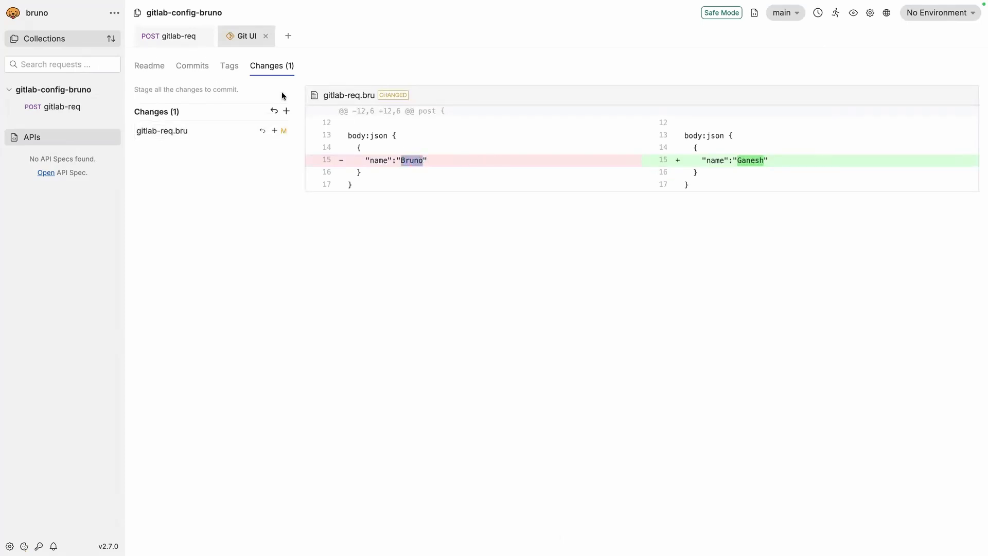
left_click(287, 110)
left_click(170, 93)
type("Changed name from Bruno to Ganesh.")
left_click(600, 149)
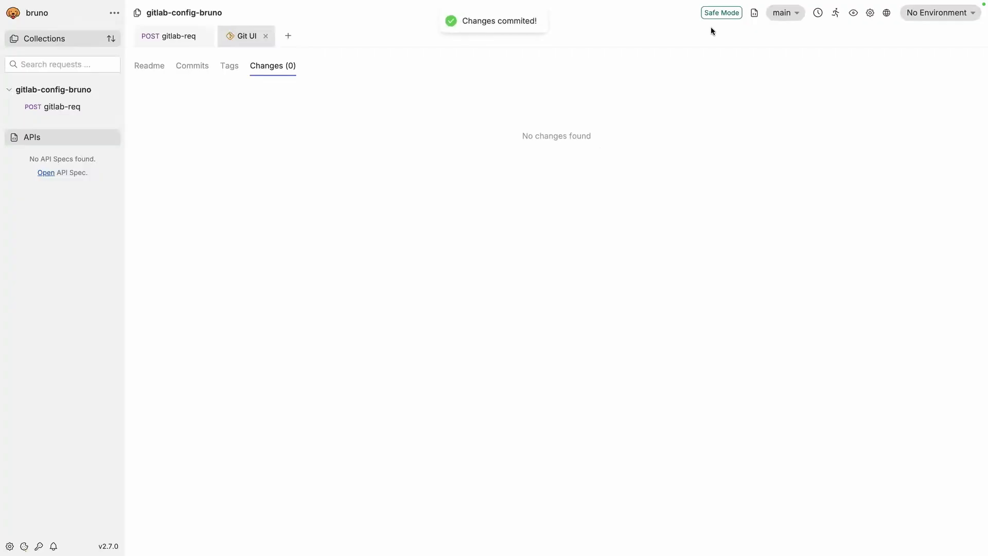
Push the new commit on main to the GitLab origin
left_click(775, 17)
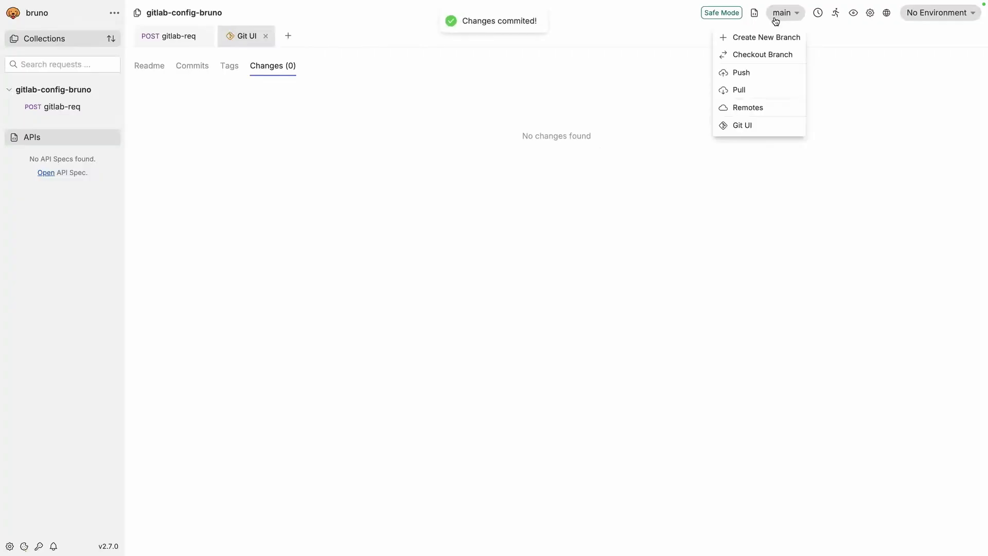
left_click(749, 80)
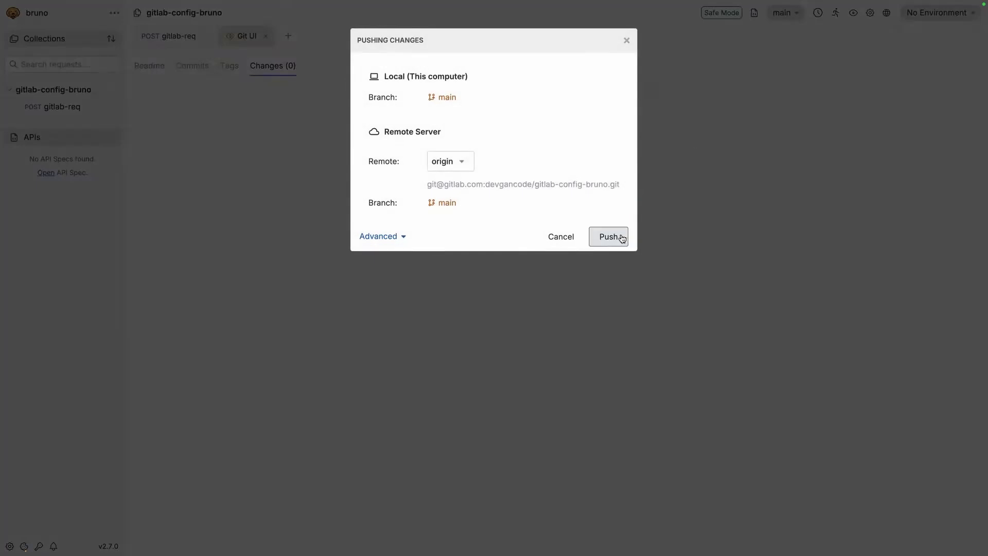
left_click(622, 237)
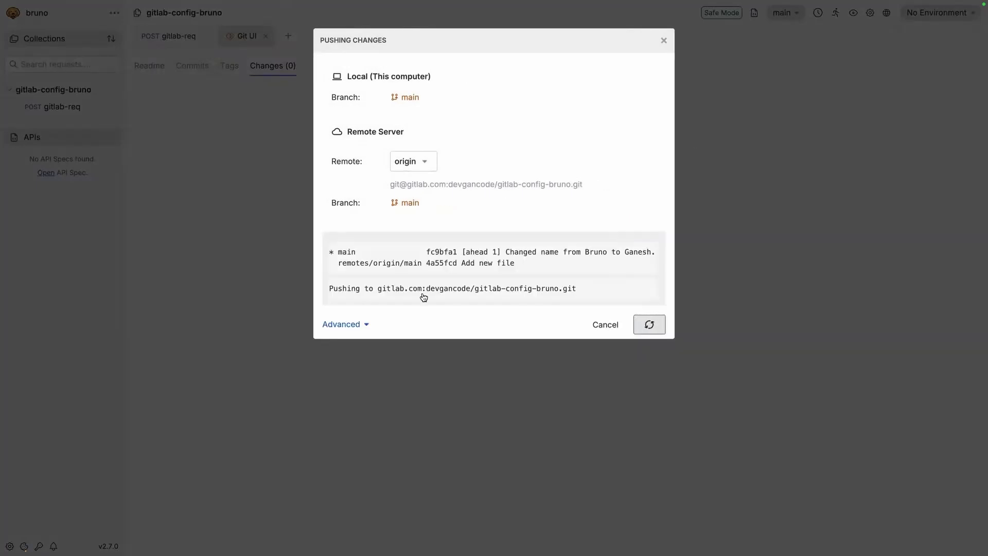
left_click(644, 409)
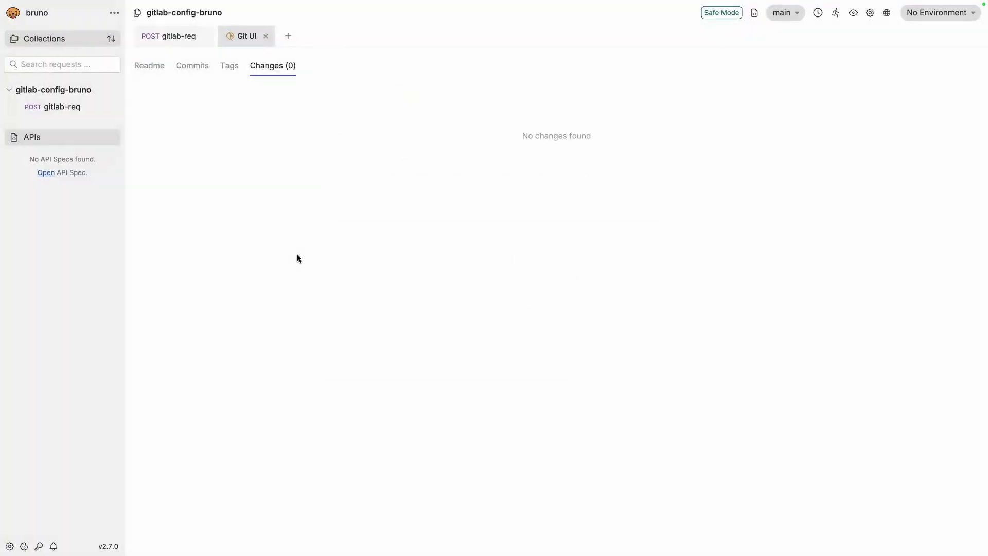
key("super+Tab")
Reload the repository and confirm gitlab-req.bru now contains "name":"Ganesh"
left_click(49, 33)
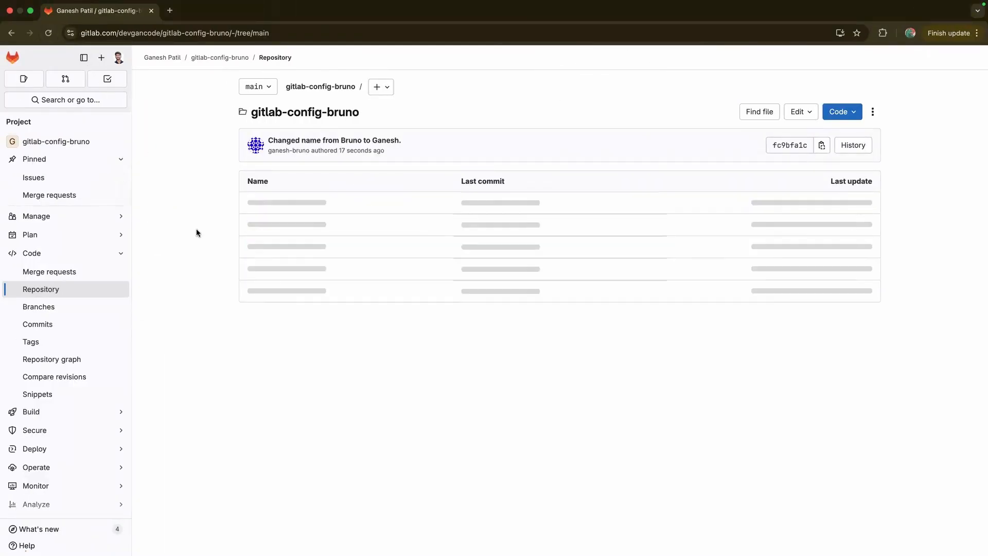
left_click(282, 246)
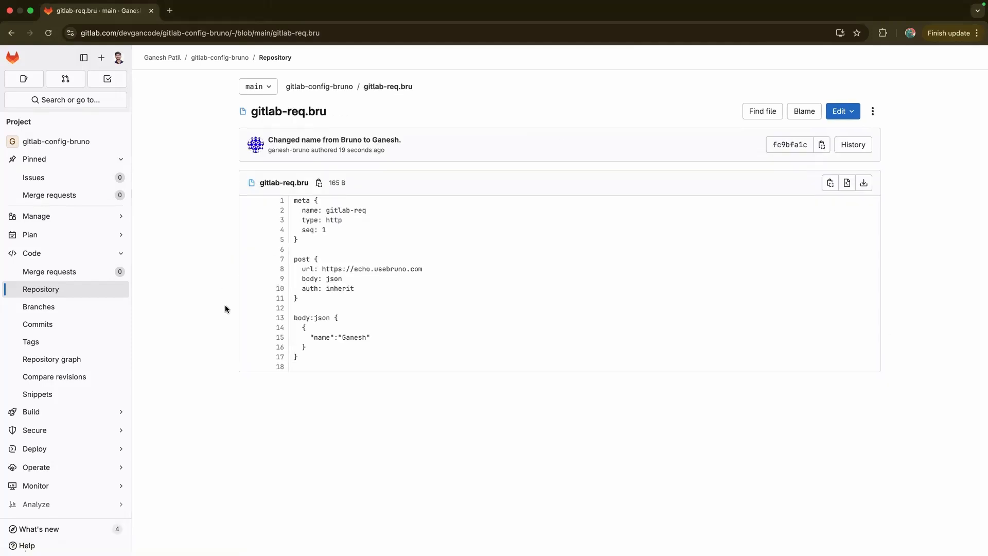
left_click_drag(309, 337, 370, 338)
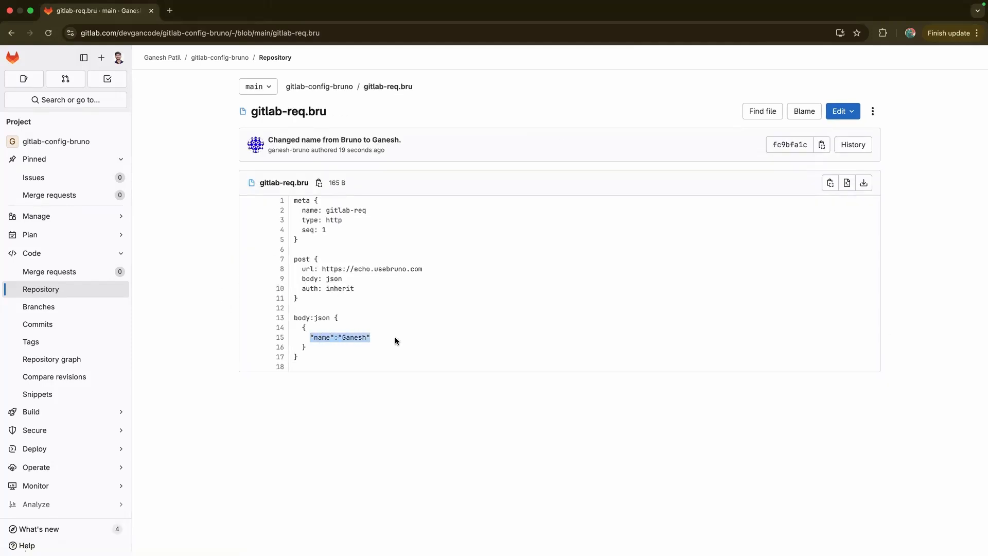
scroll(243, 253, "left", 3)
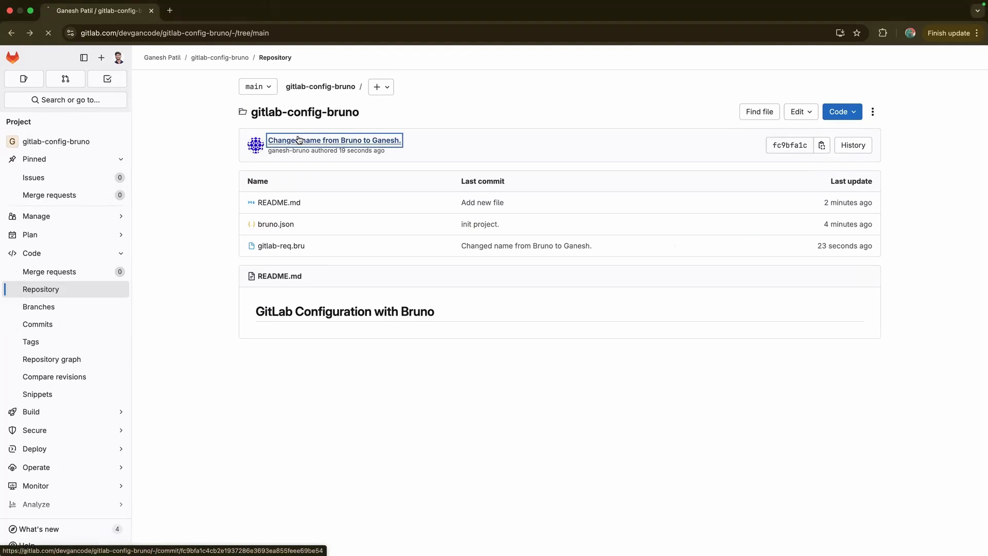
Open the name-change commit's diff and view it side by side
left_click(277, 140)
scroll(298, 388, "down", 2)
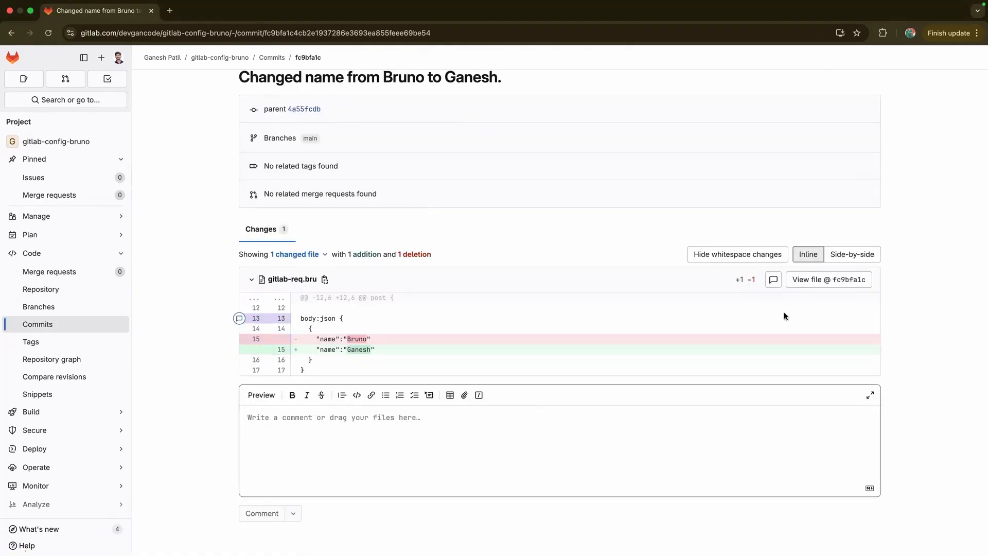
left_click(857, 250)
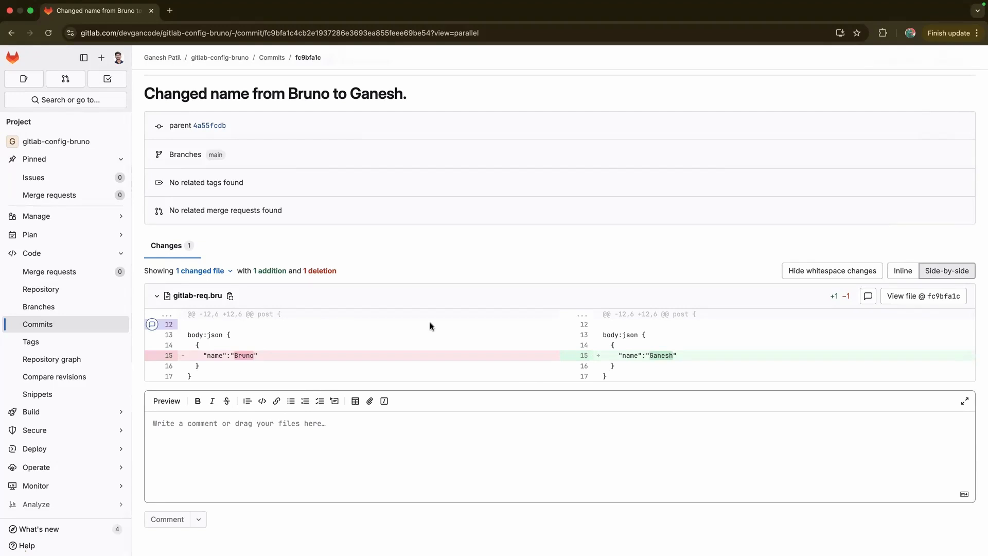
scroll(514, 322, "left", 5)
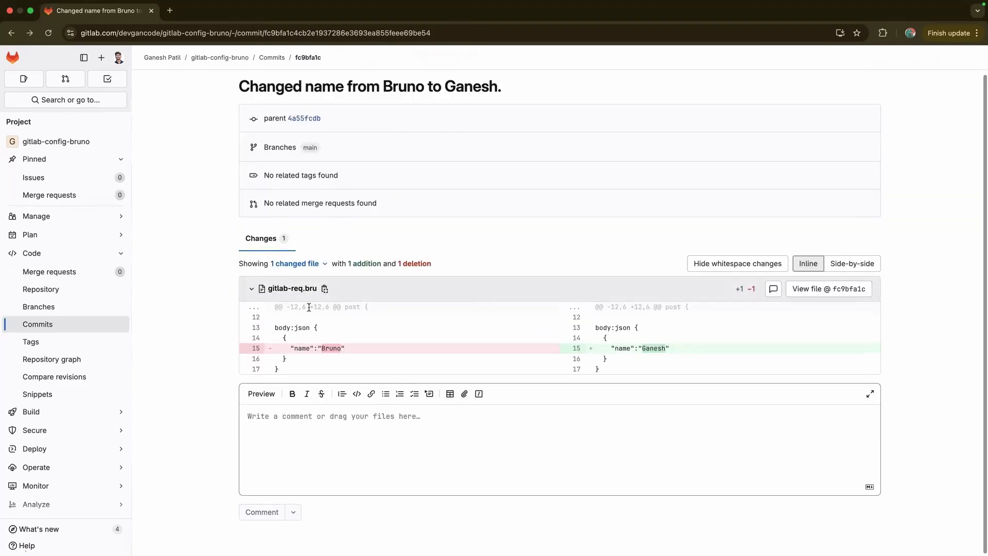
scroll(309, 307, "left", 5)
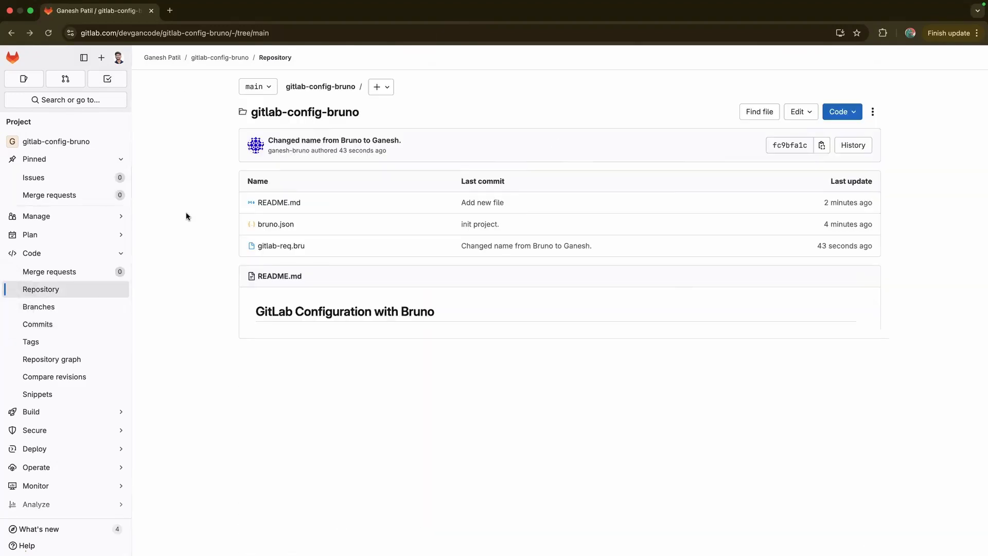
key("ctrl+Right")
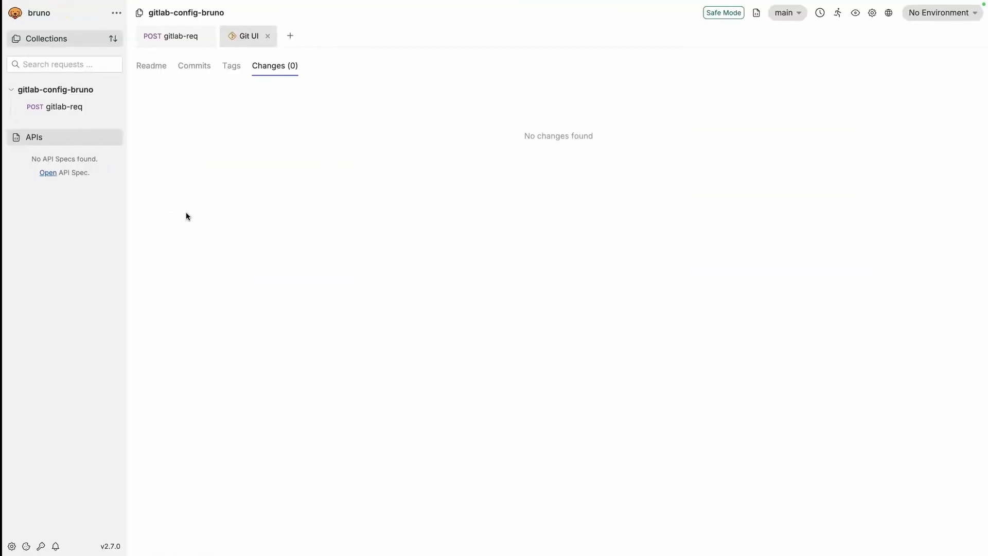
Glance at Bruno's main branch git actions without choosing any, then return to GitLab
left_click(782, 13)
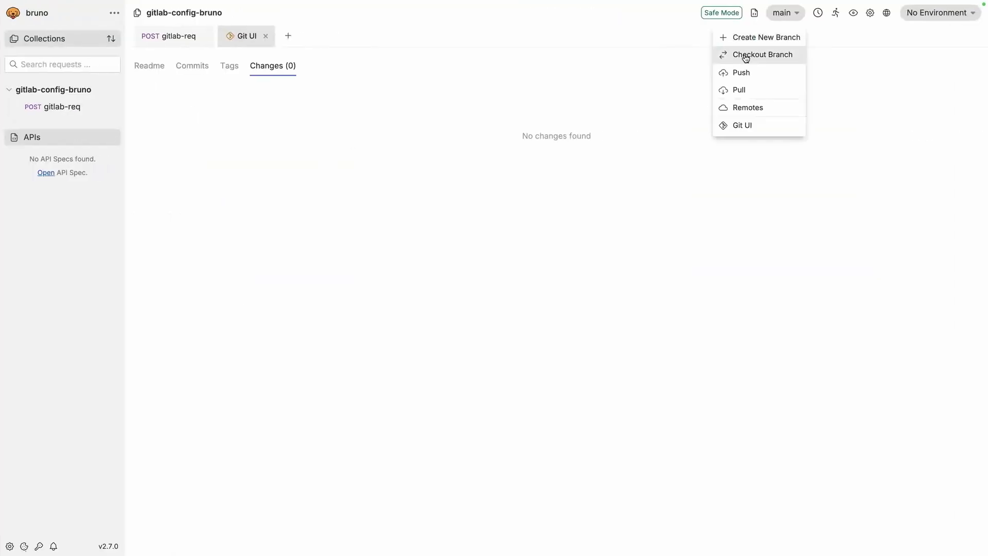
left_click(430, 276)
key("ctrl+Left")
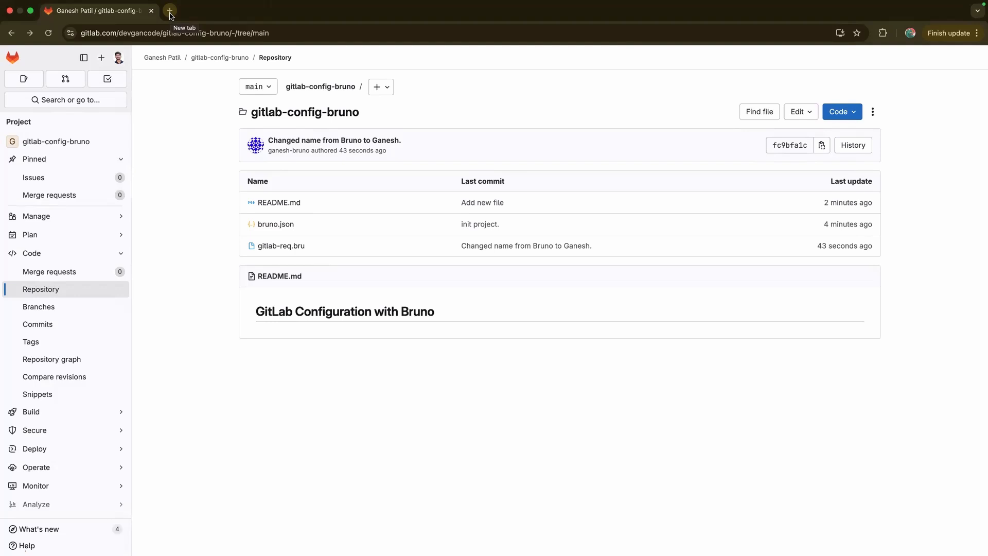
Open docs.usebruno.com in a new tab and read the Collaboration via GUI introduction
left_click(169, 13)
type("doc")
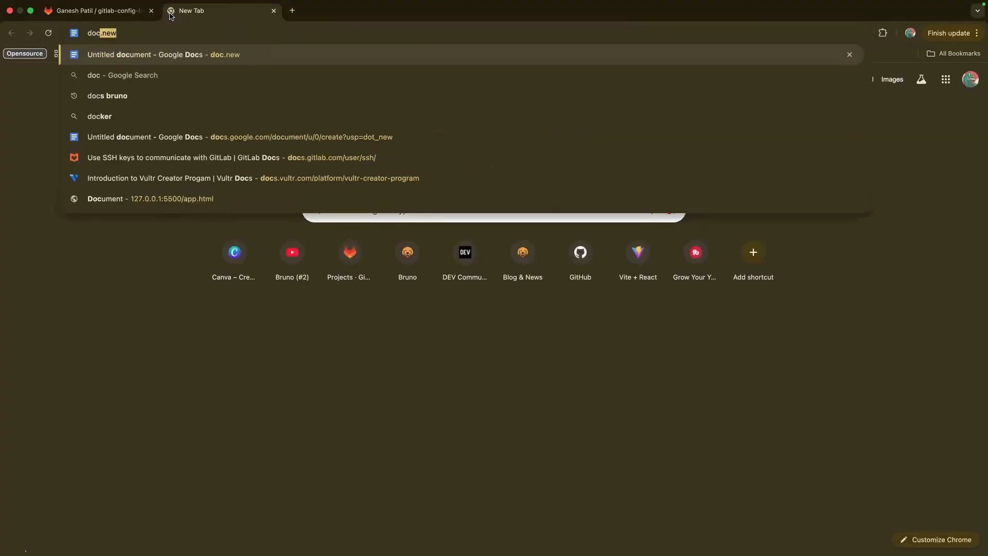
type("s.usebruno.com")
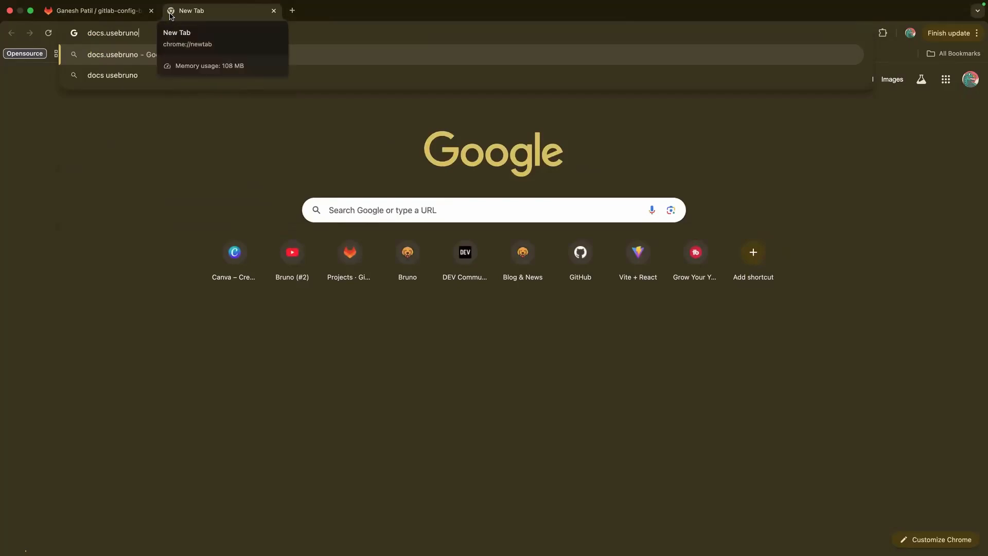
key("Return")
left_click(182, 227)
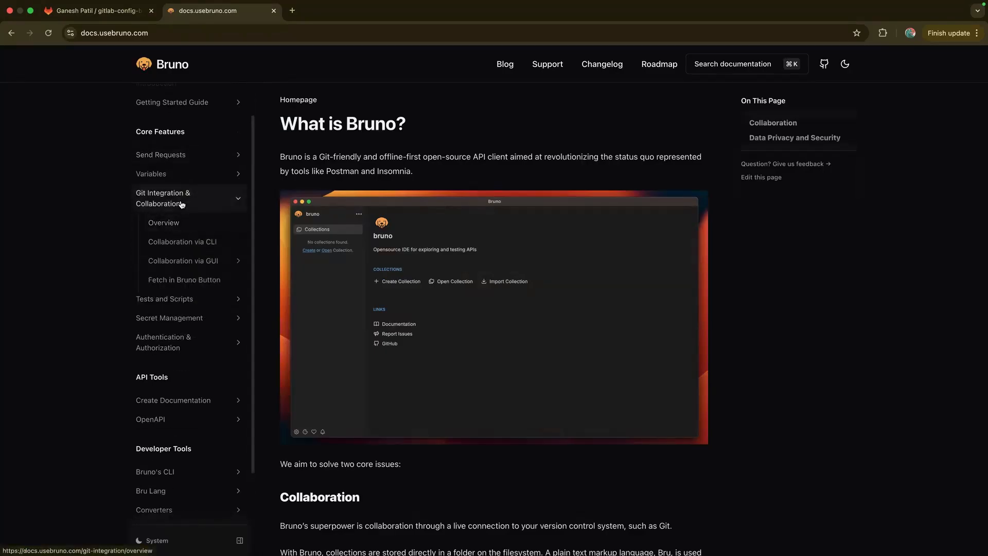
left_click(188, 263)
left_click(190, 280)
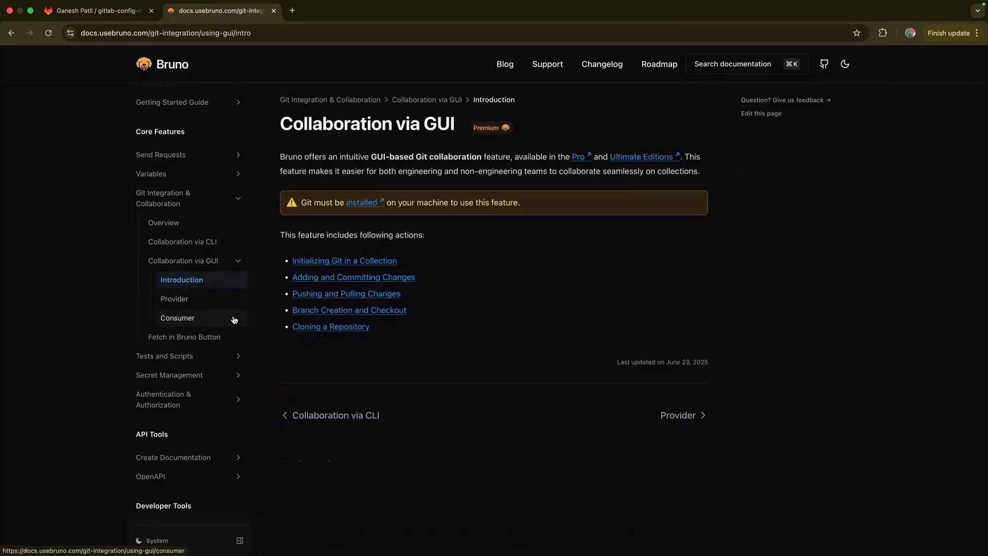
Read the Provider and Consumer guides, then go back to the GitLab repository tab
left_click(190, 301)
scroll(288, 372, "down", 5)
scroll(288, 372, "down", 5)
left_click(178, 313)
scroll(344, 263, "down", 5)
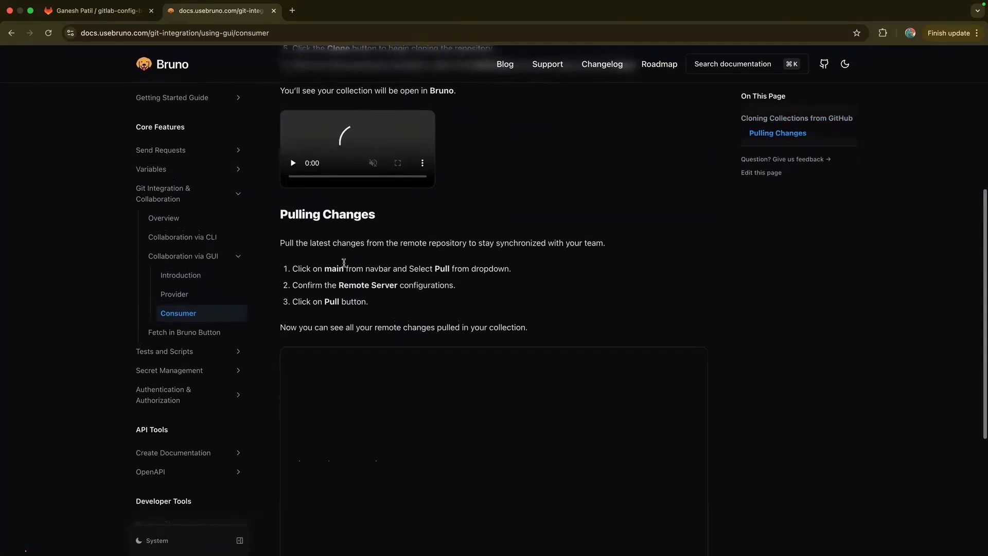
scroll(344, 263, "up", 5)
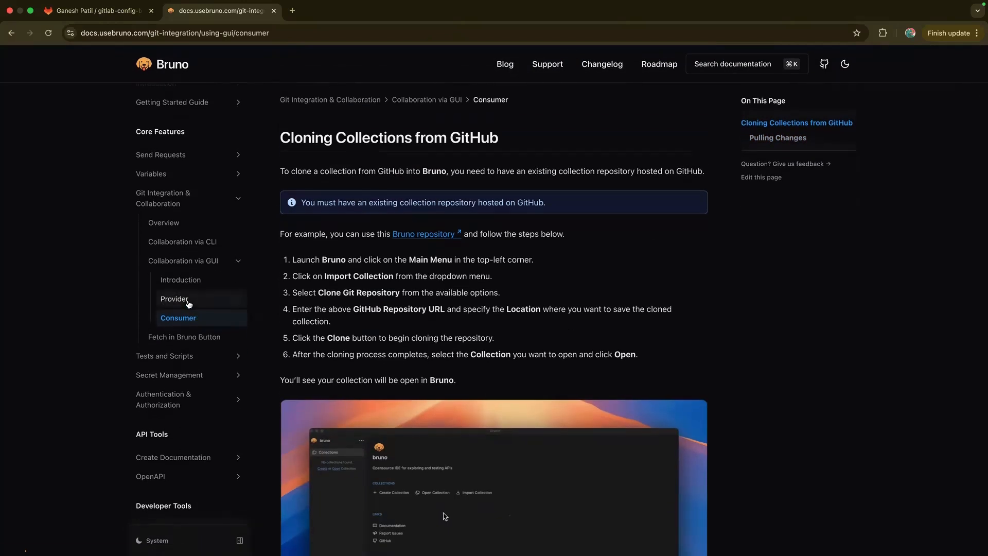
left_click(188, 303)
left_click(212, 262)
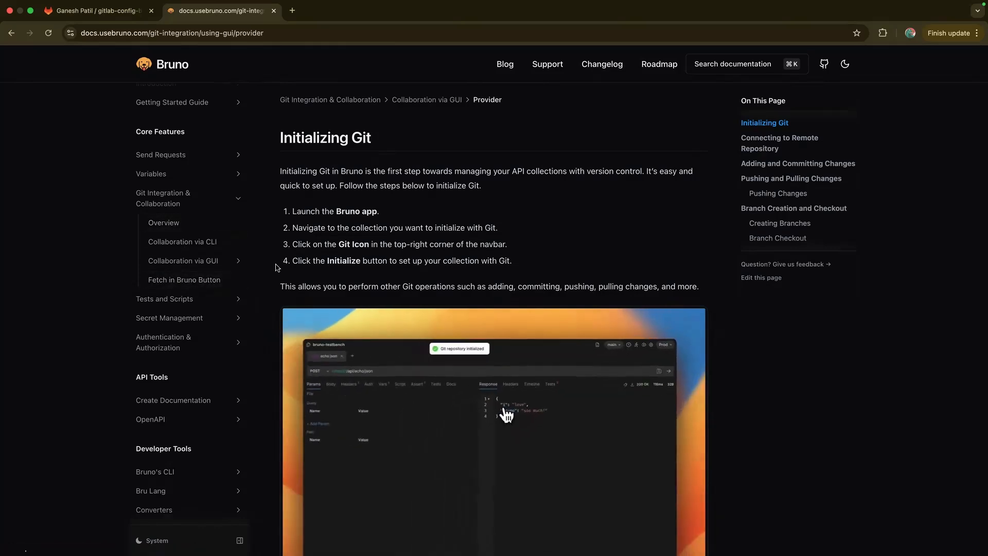
left_click(106, 20)
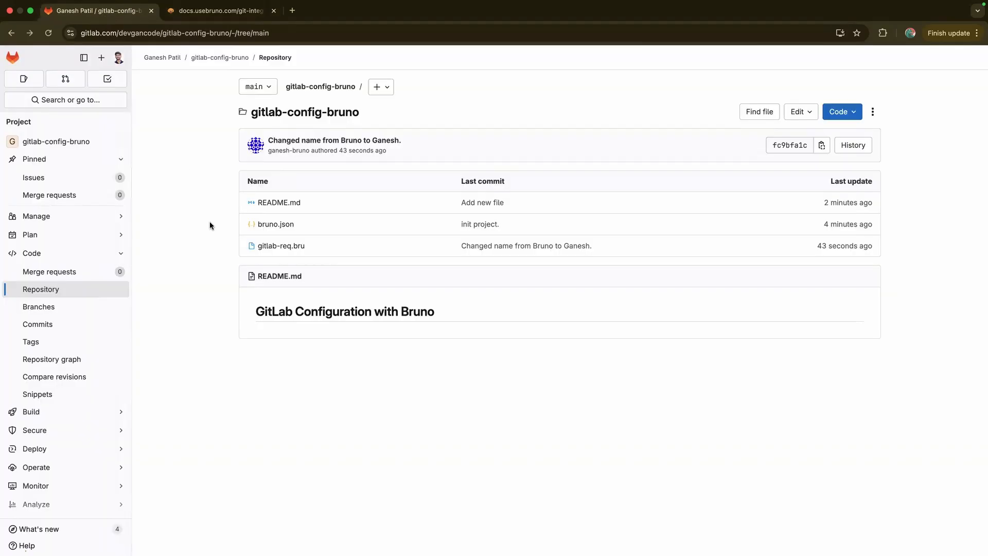